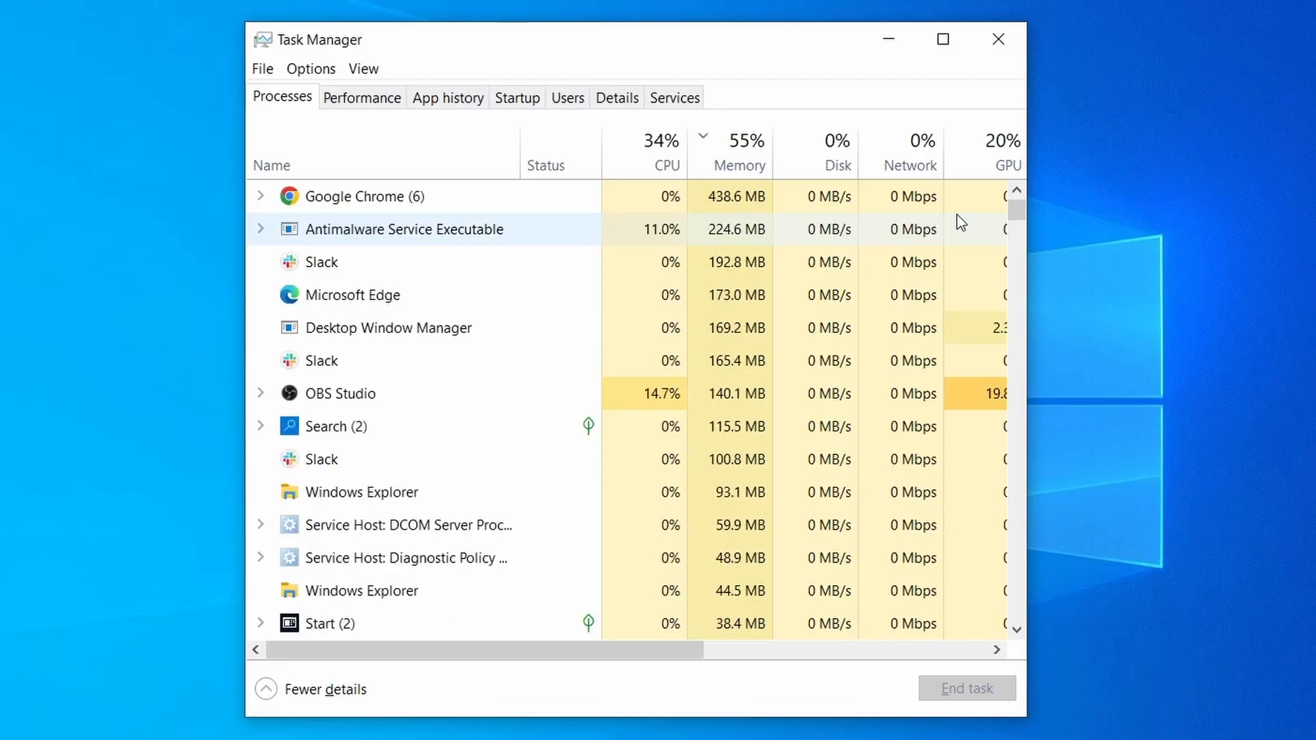
left_click(662, 157)
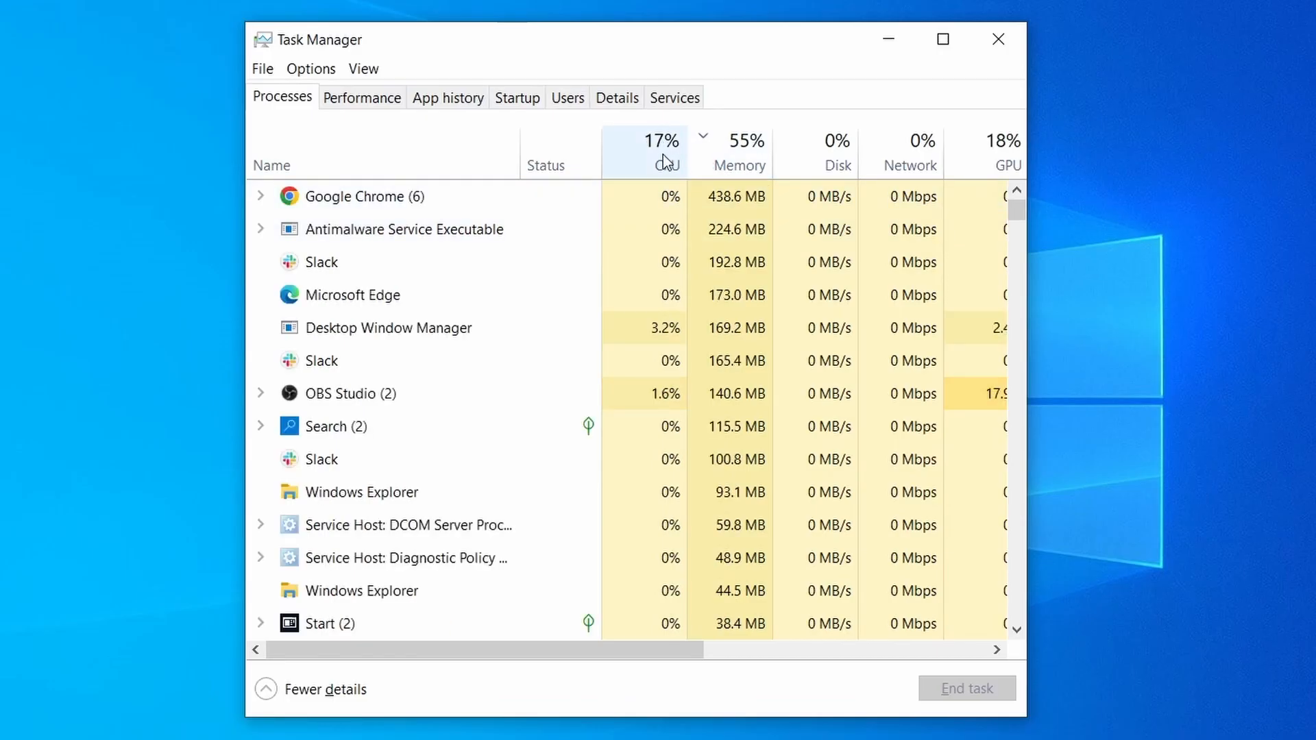
left_click(737, 152)
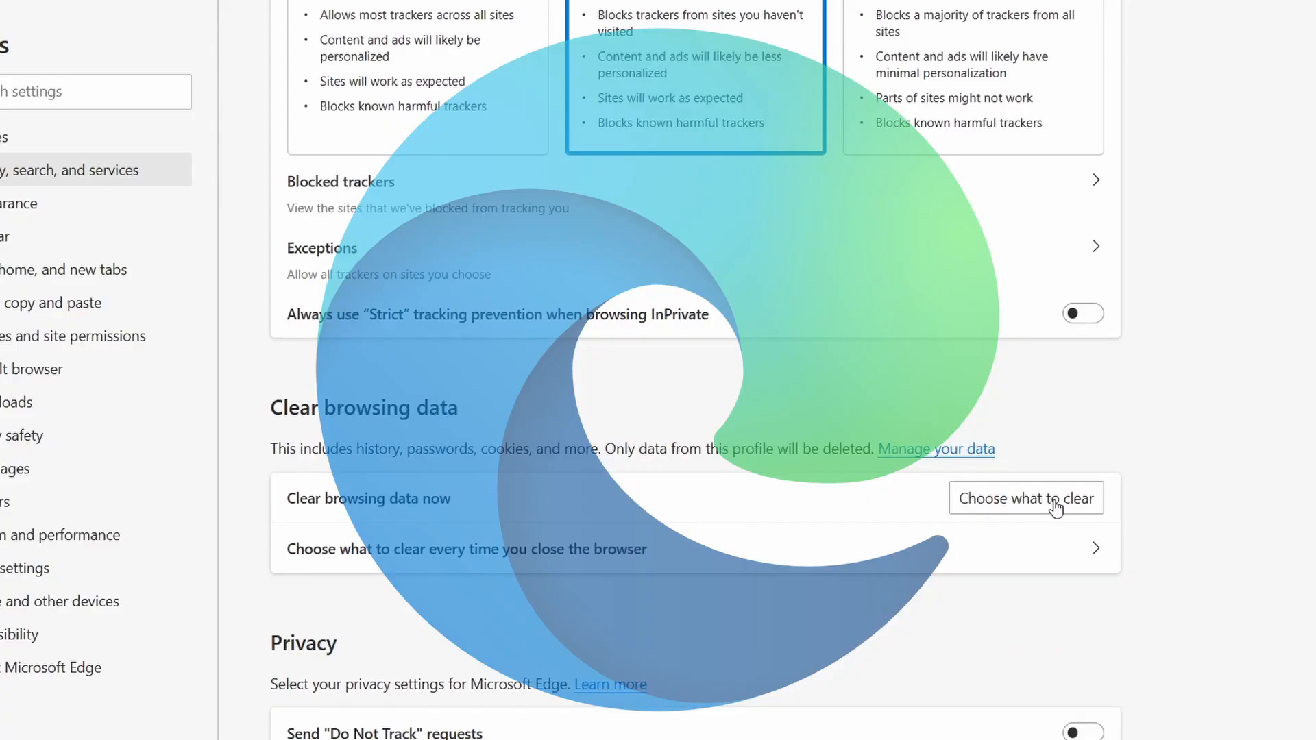
left_click(1055, 500)
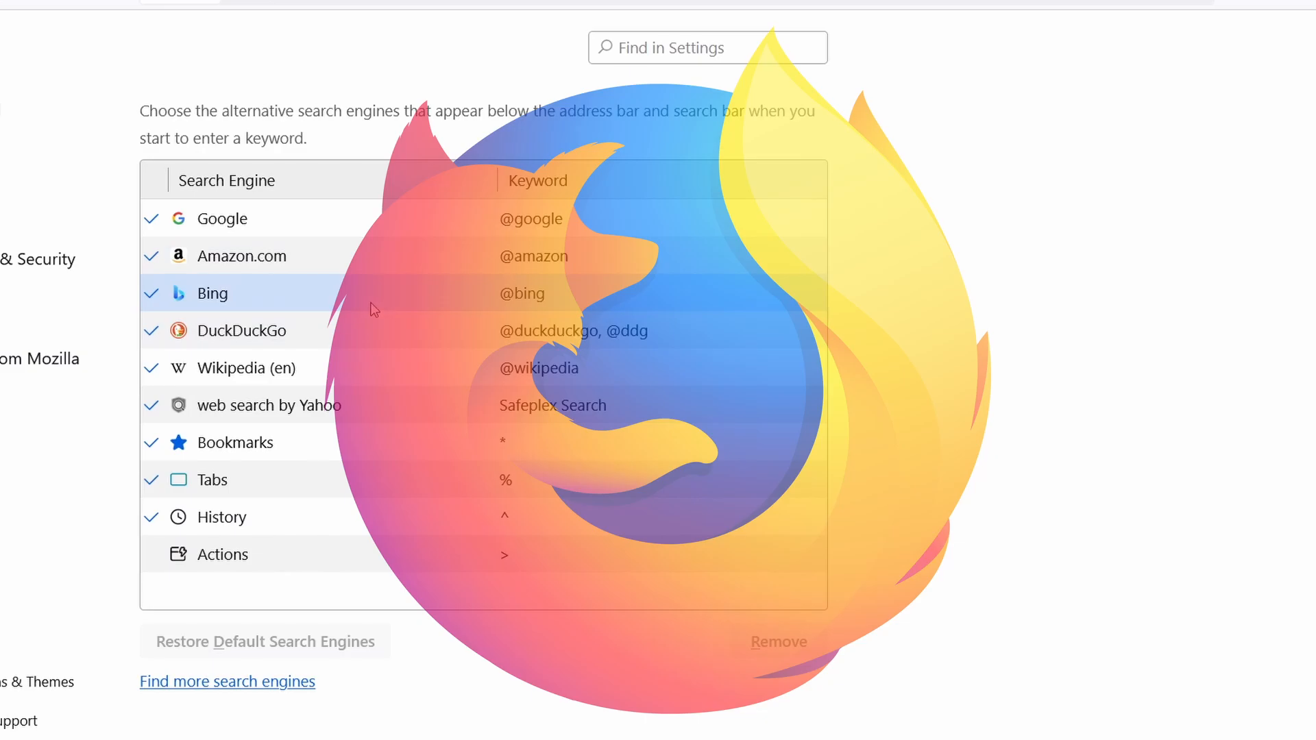
left_click(374, 333)
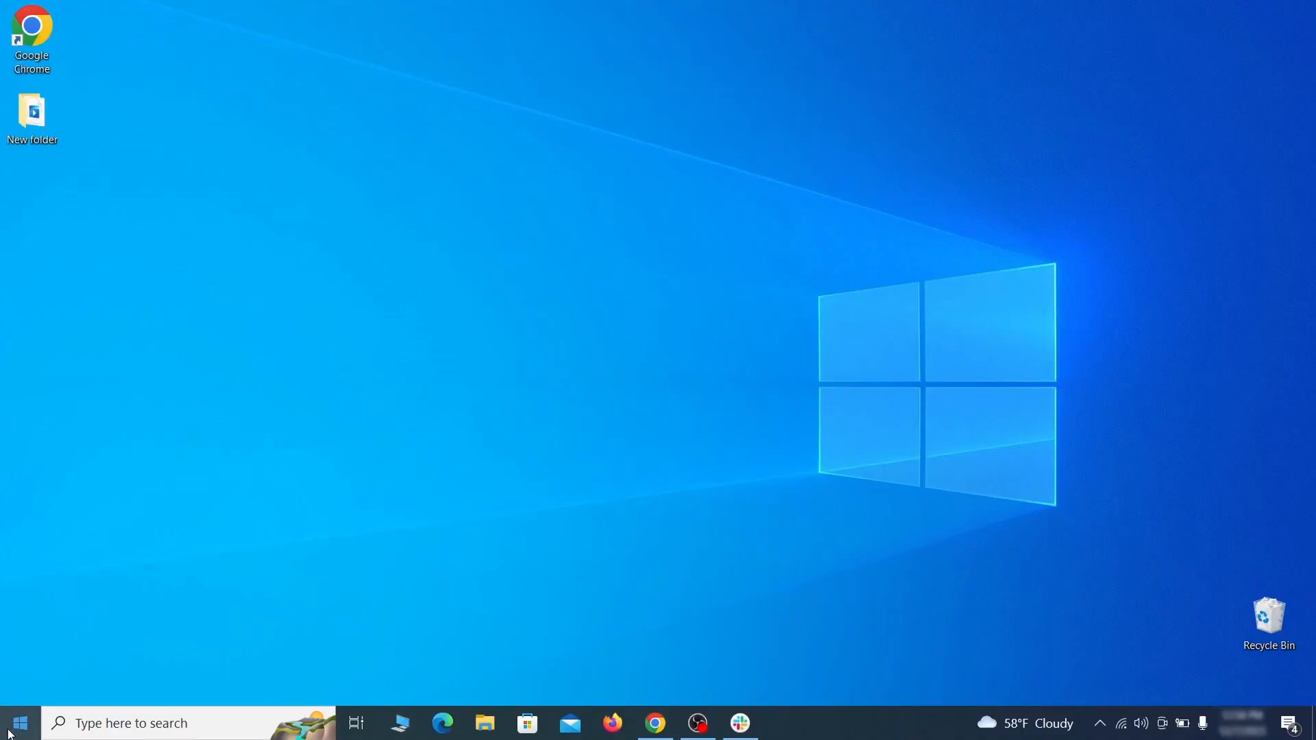
Step: Open the Windows 10 recovery settings under Update & Security and restart the PC into Advanced startup
left_click(10, 733)
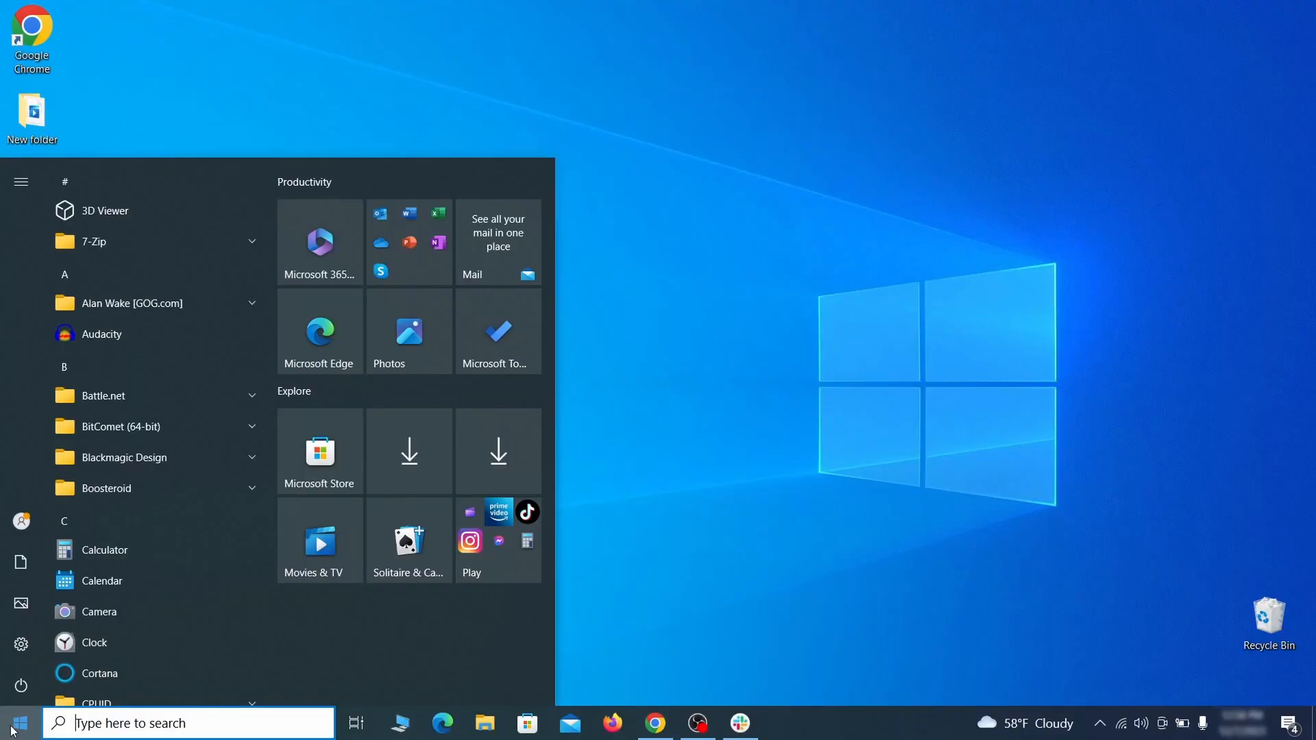
left_click(24, 648)
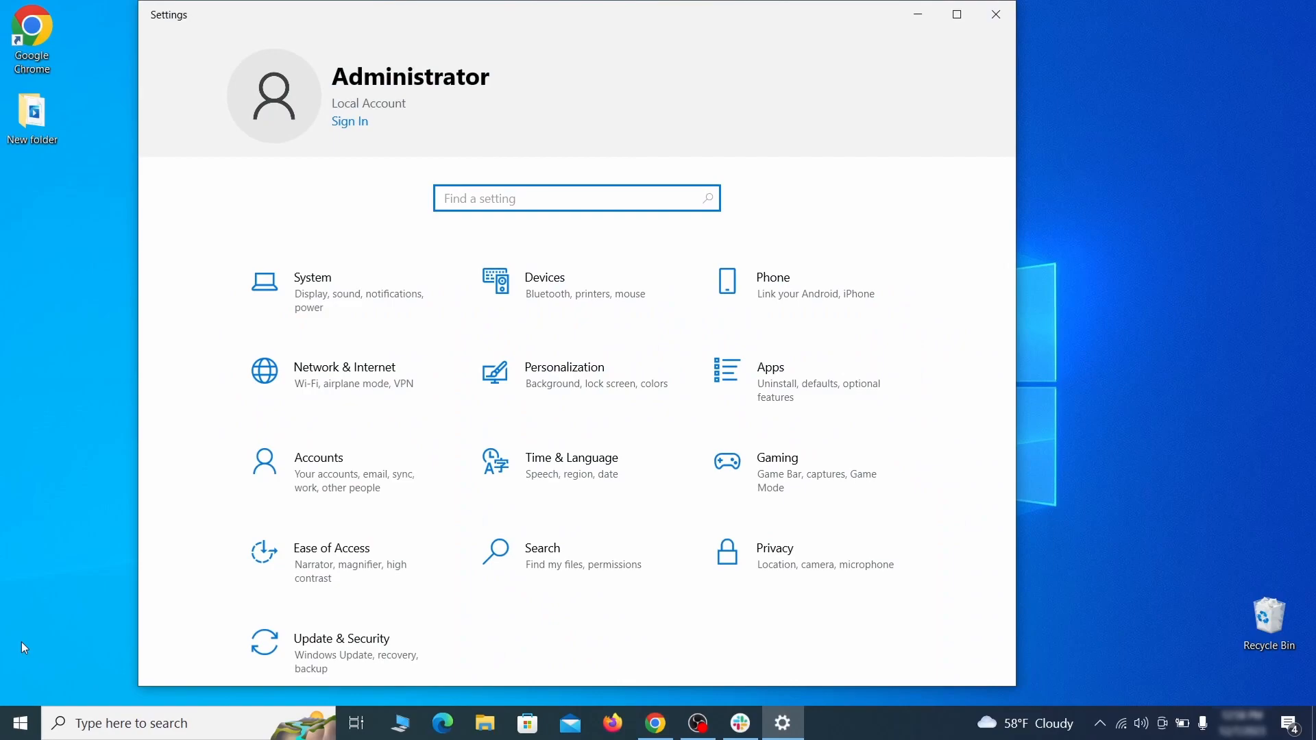
left_click(400, 652)
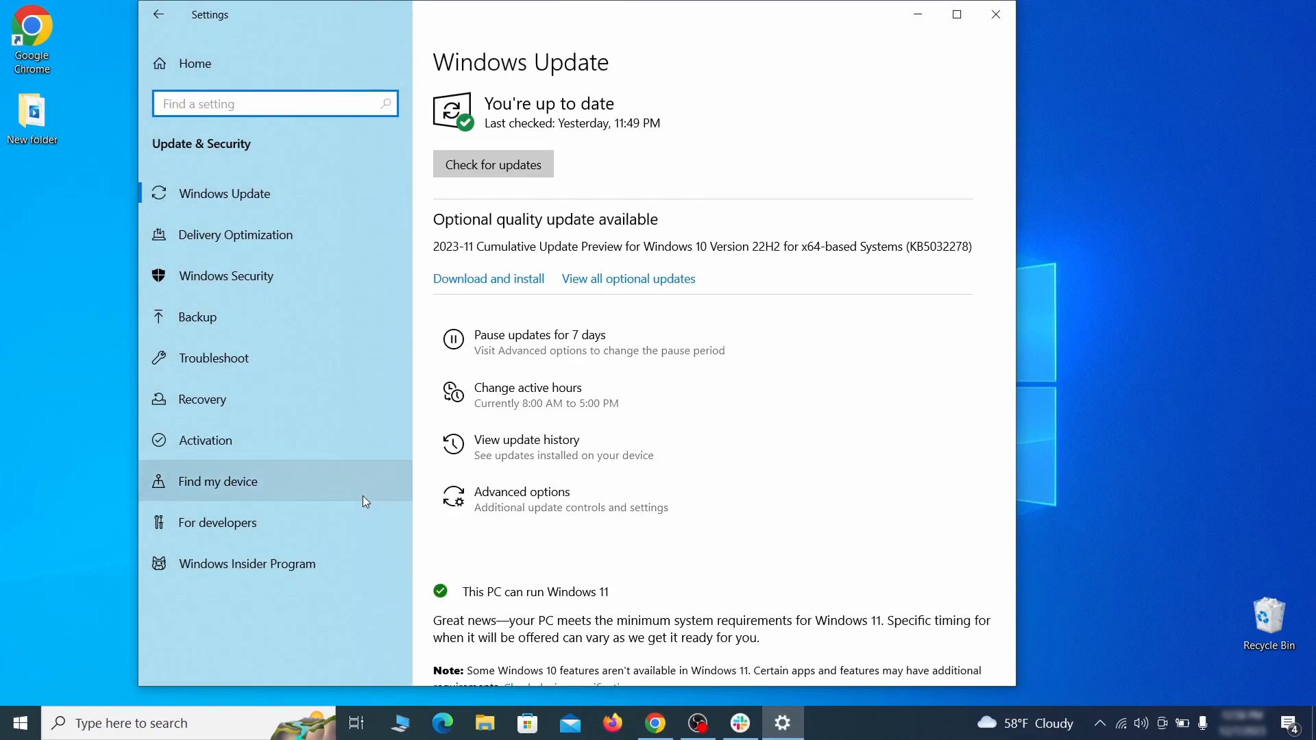
left_click(319, 403)
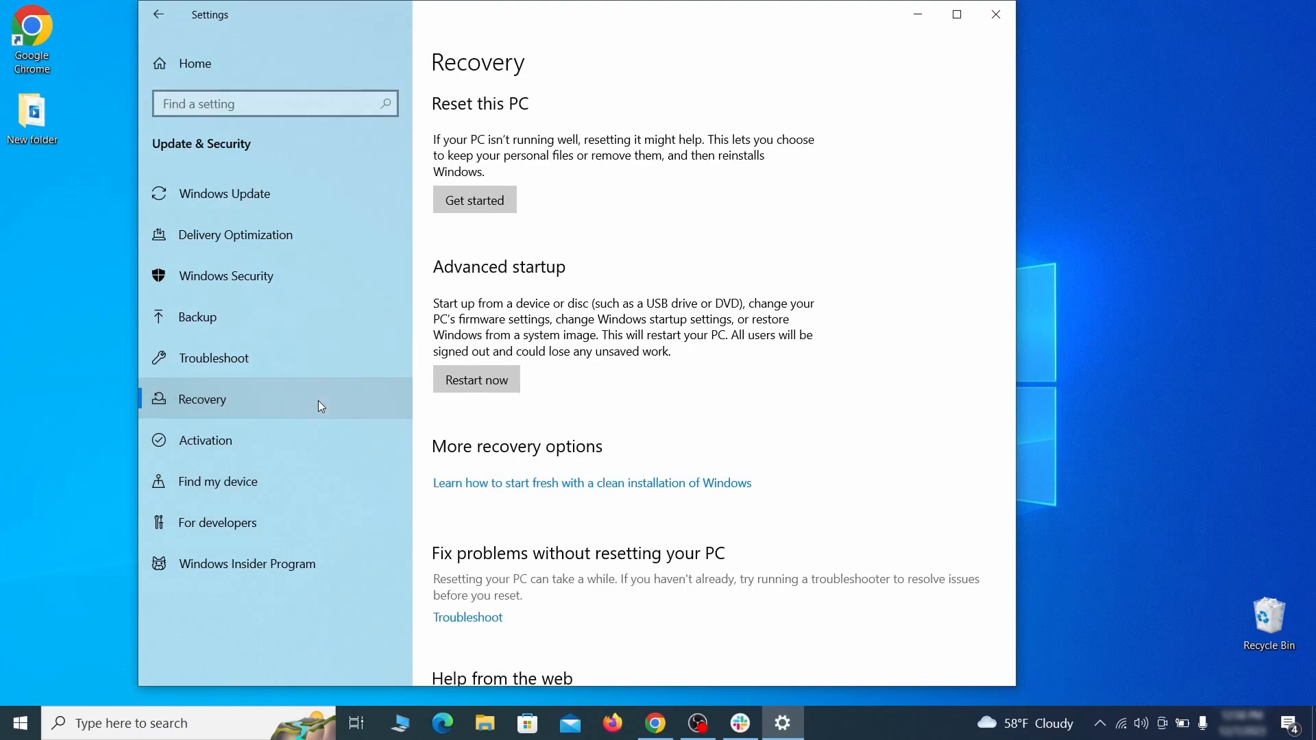
left_click(515, 391)
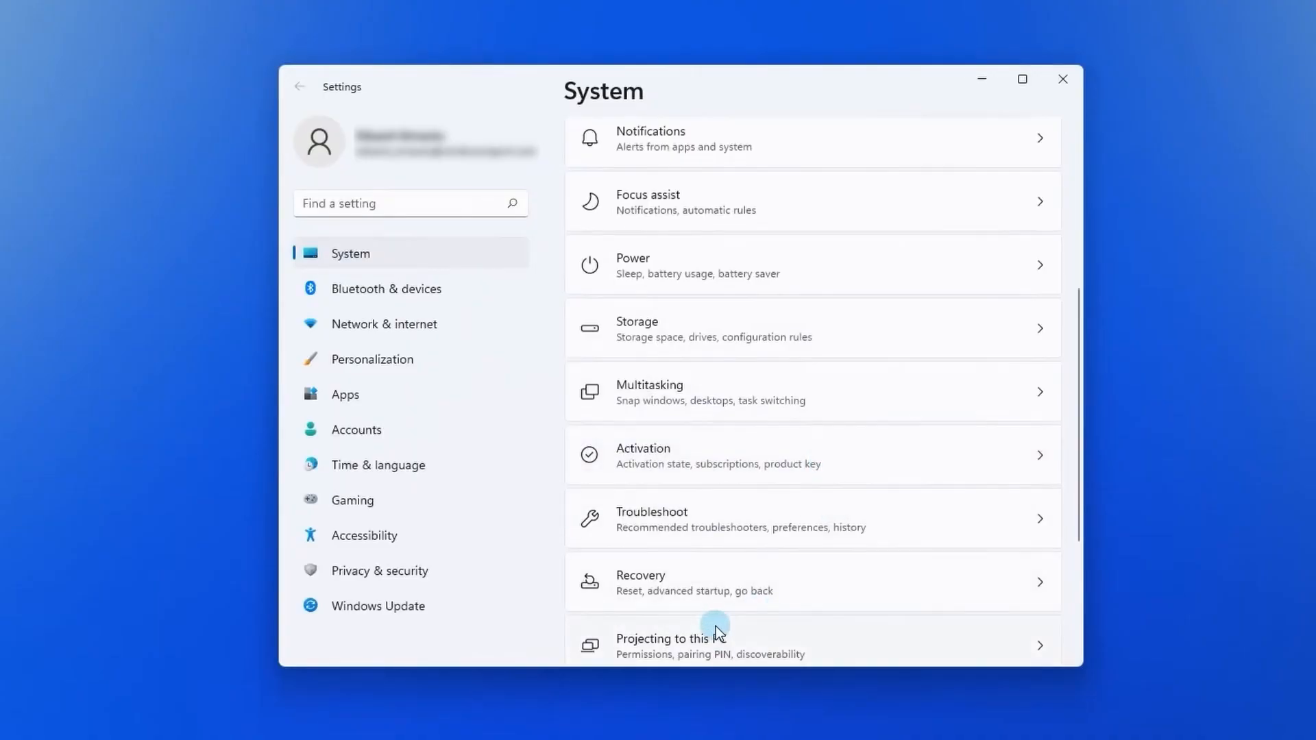
Step: Restart the Windows 11 device into Advanced startup from its system recovery settings
left_click(745, 583)
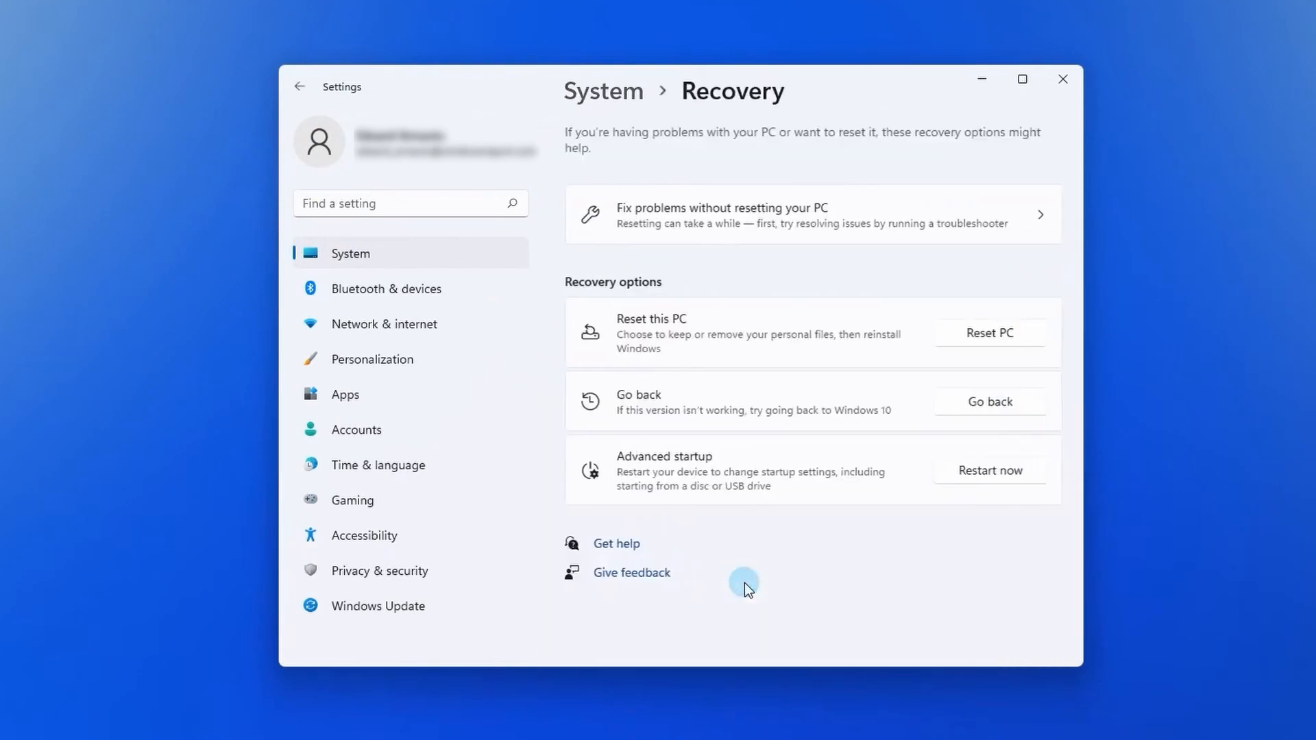
left_click(989, 471)
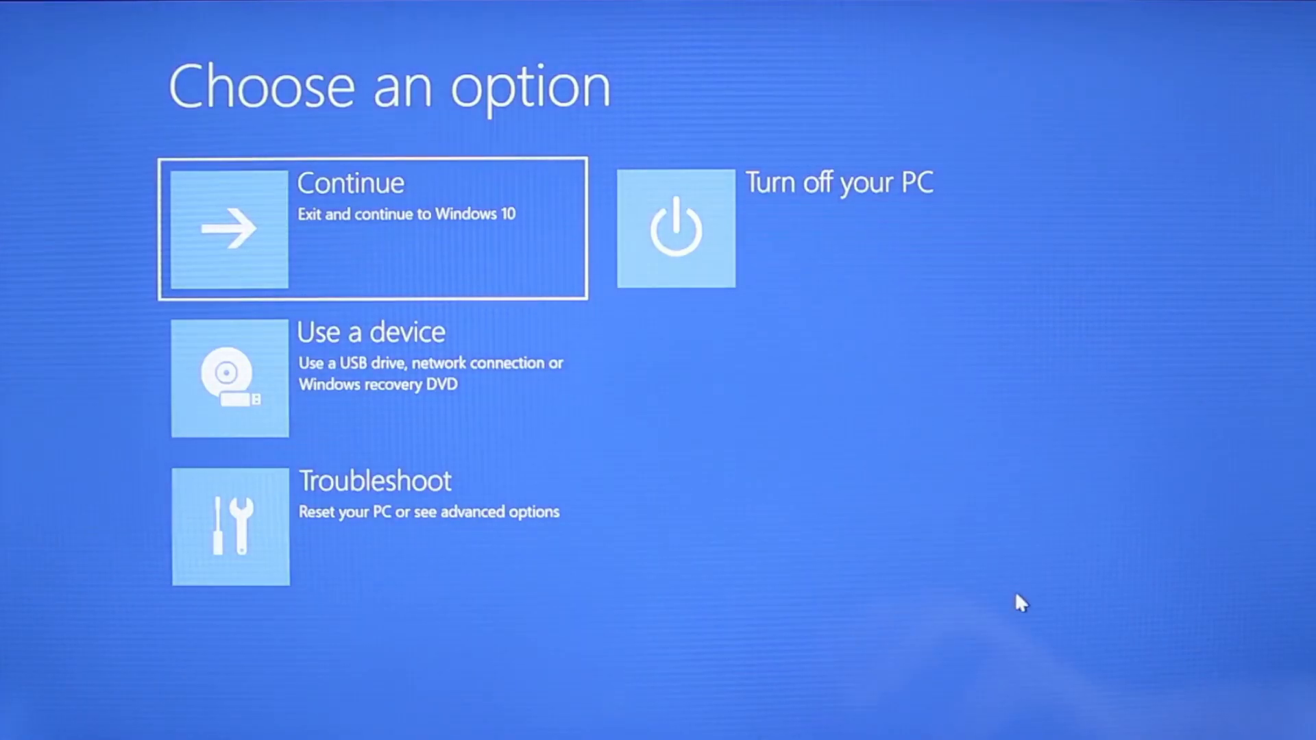
Step: Go through the advanced troubleshooting and additional recovery options to Start-up Settings and restart the PC from there
left_click(458, 583)
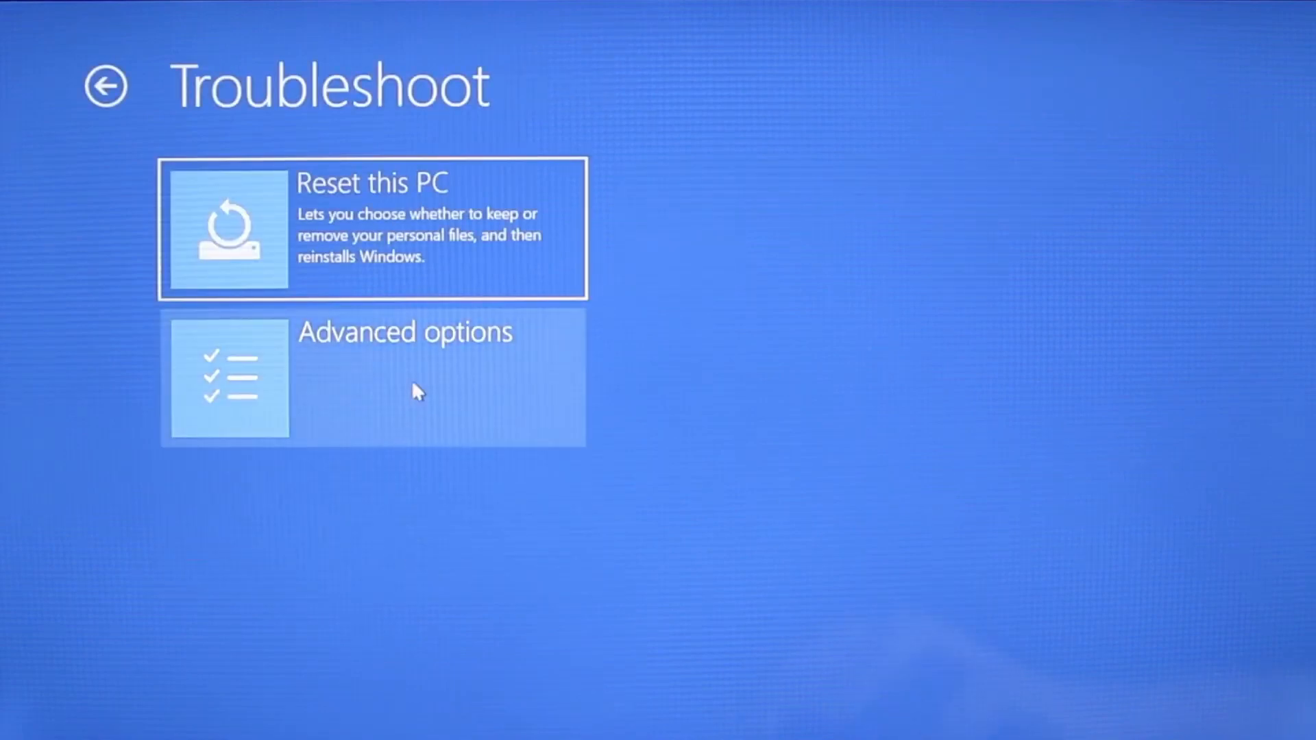
left_click(414, 382)
left_click(483, 675)
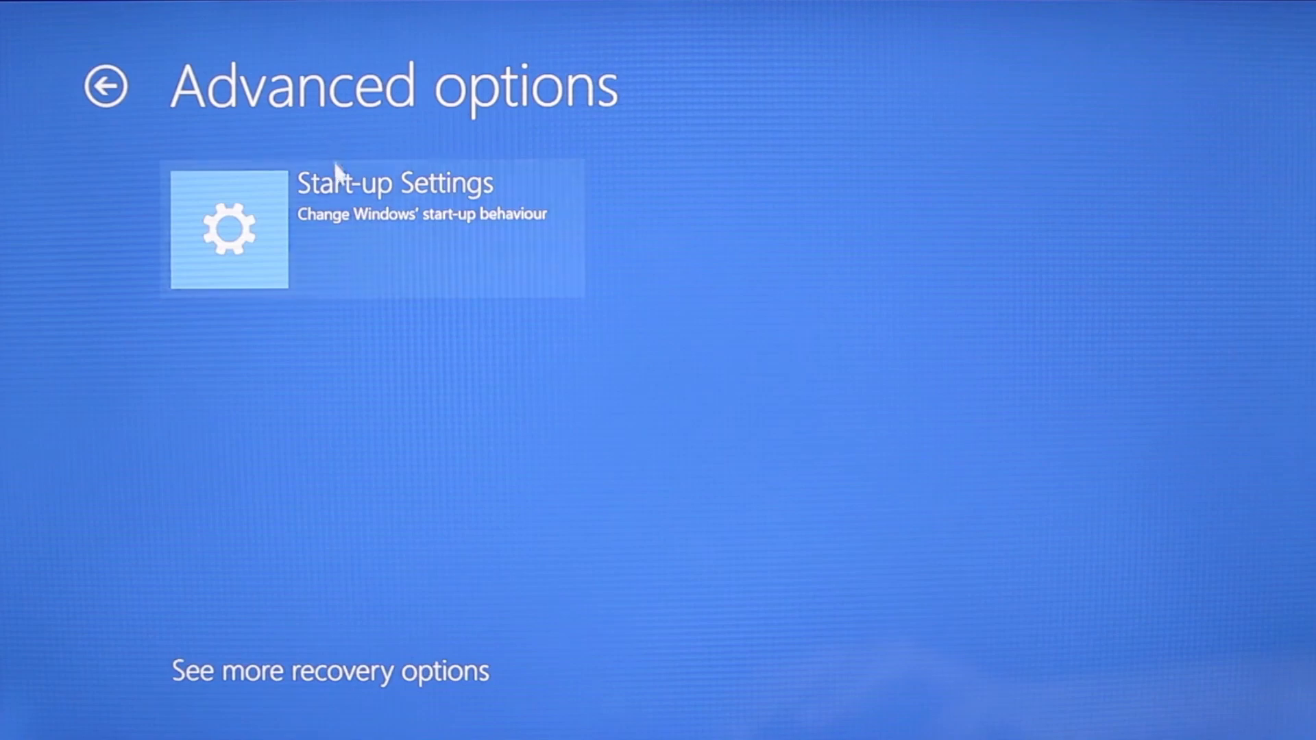
left_click(350, 202)
left_click(939, 471)
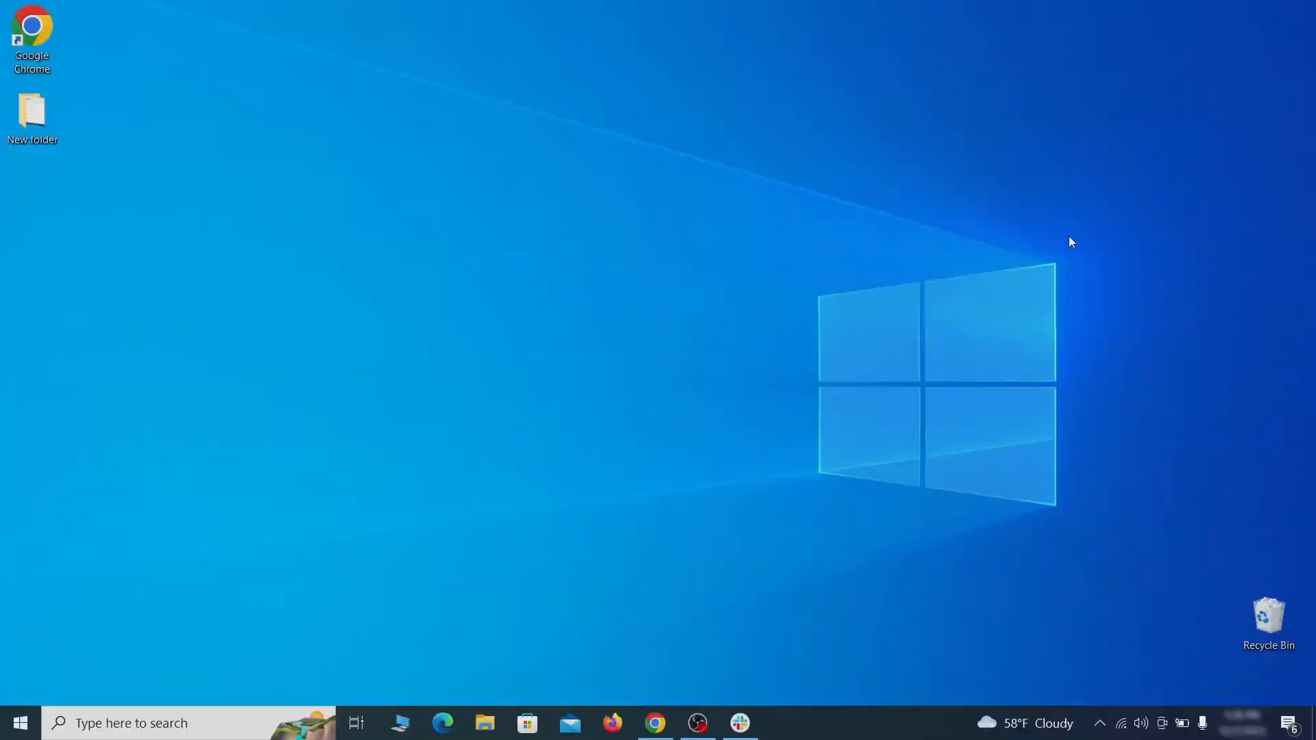
Step: Open the Apps & features settings and sort the installed apps by install date
key("super")
type("apps &")
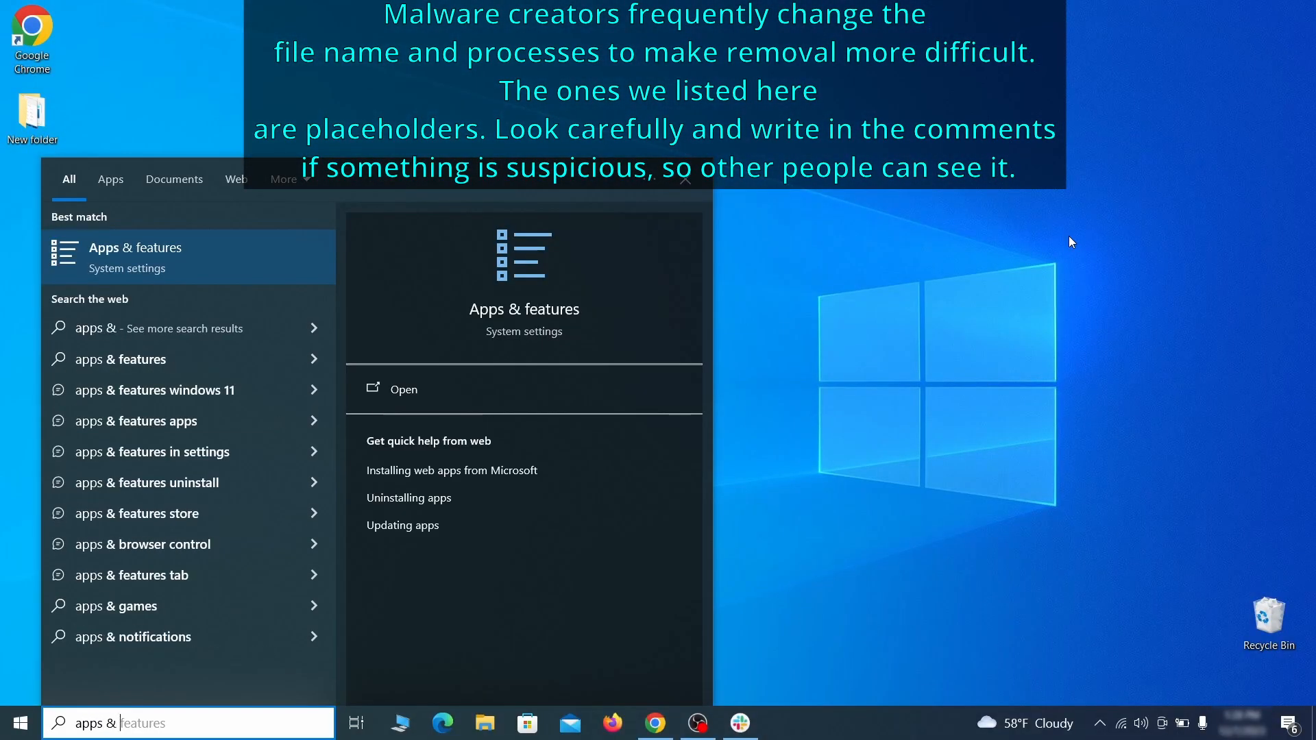
type(" features")
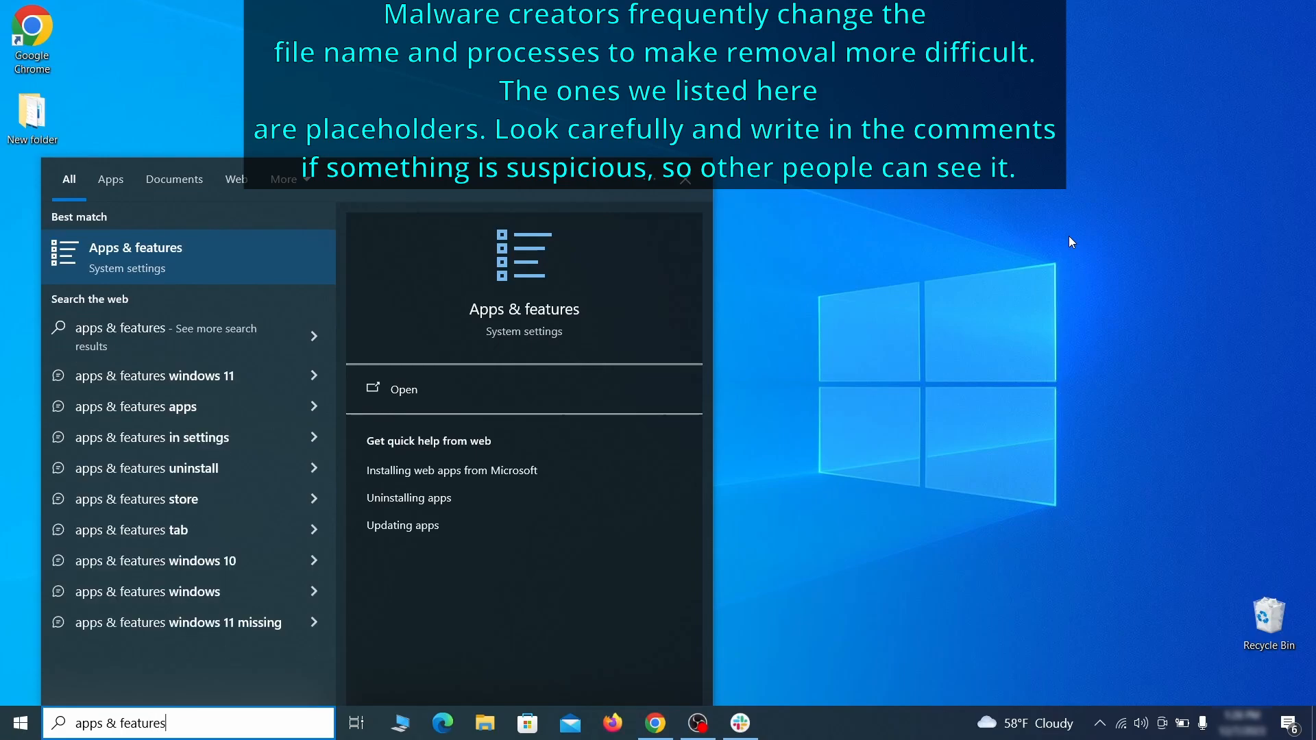
key("Return")
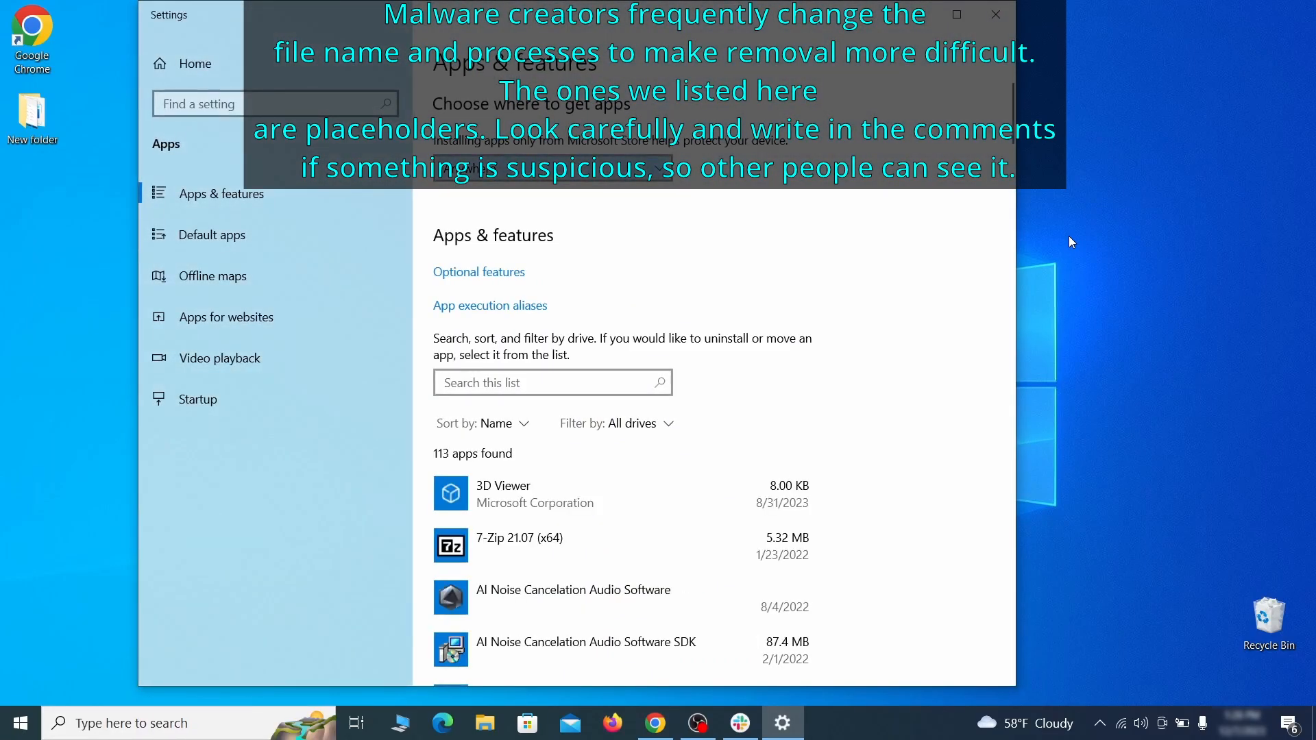
left_click(497, 423)
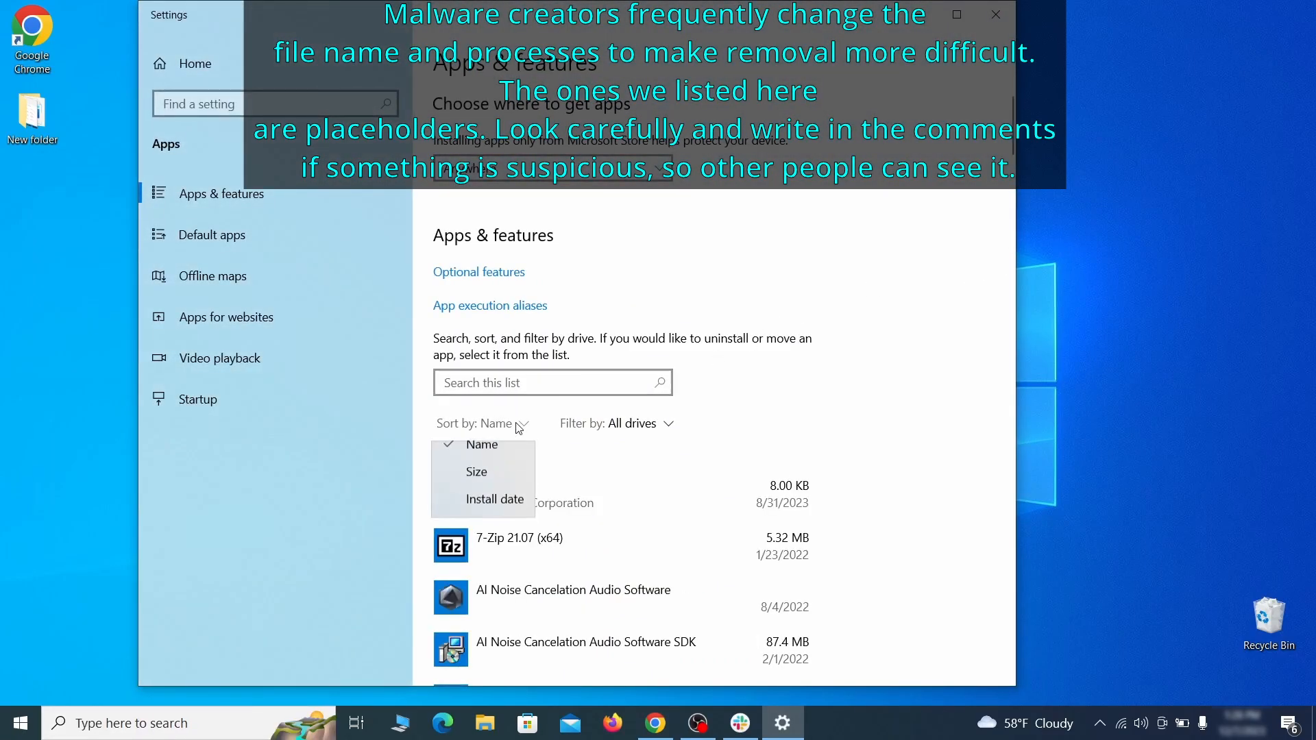
left_click(505, 514)
scroll(705, 458, "down", 2)
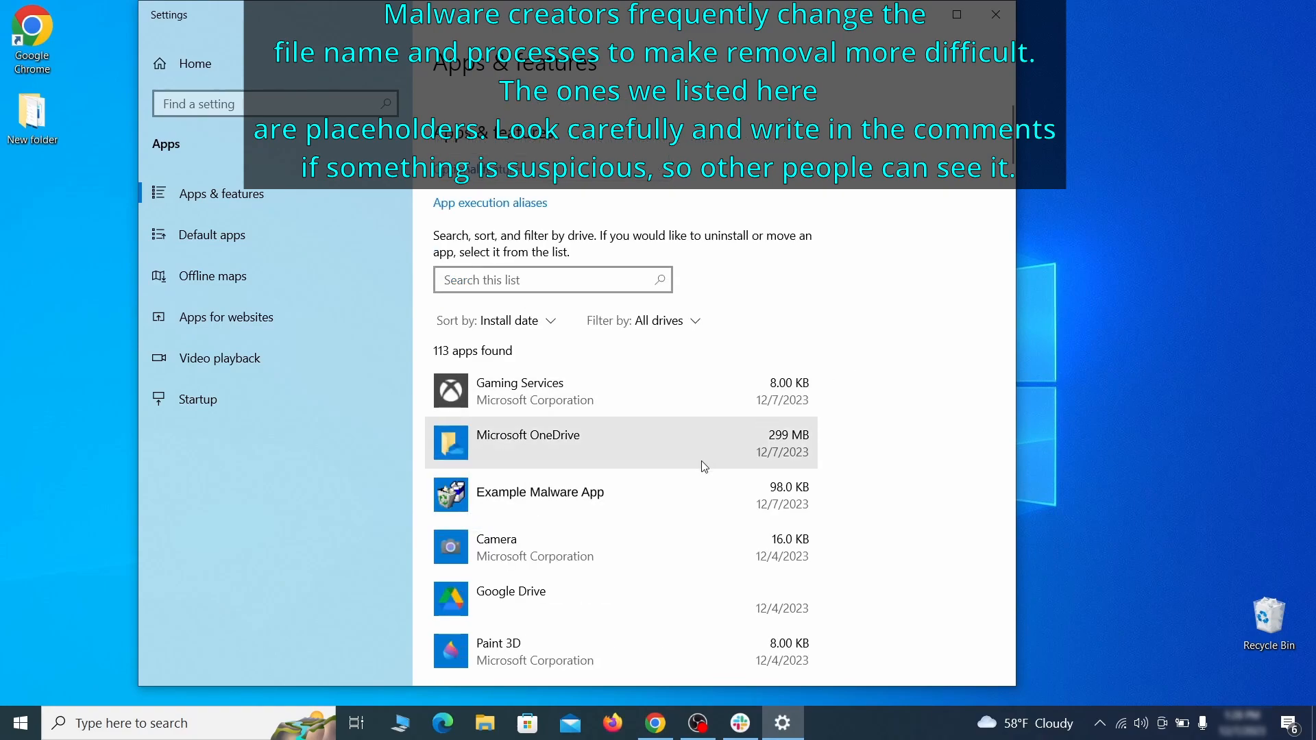
Step: Uninstall Example Malware App and close the settings window
left_click(674, 493)
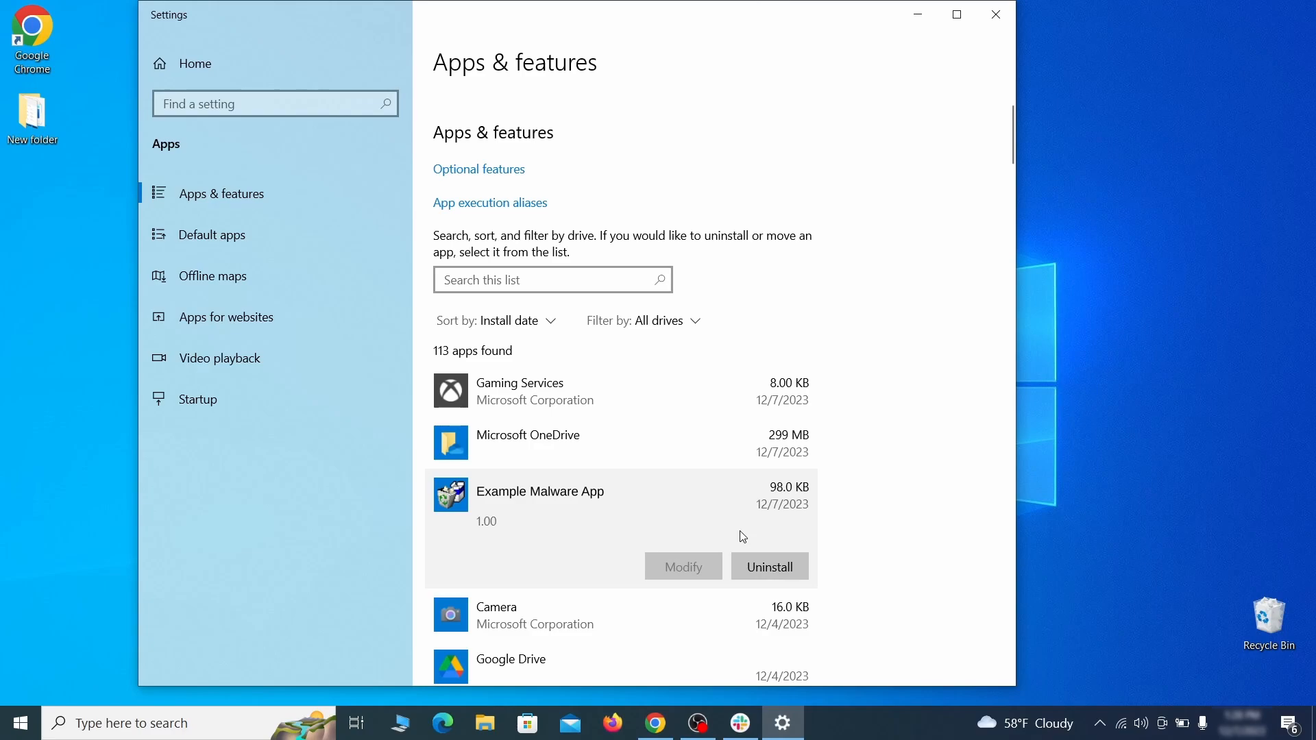
left_click(787, 567)
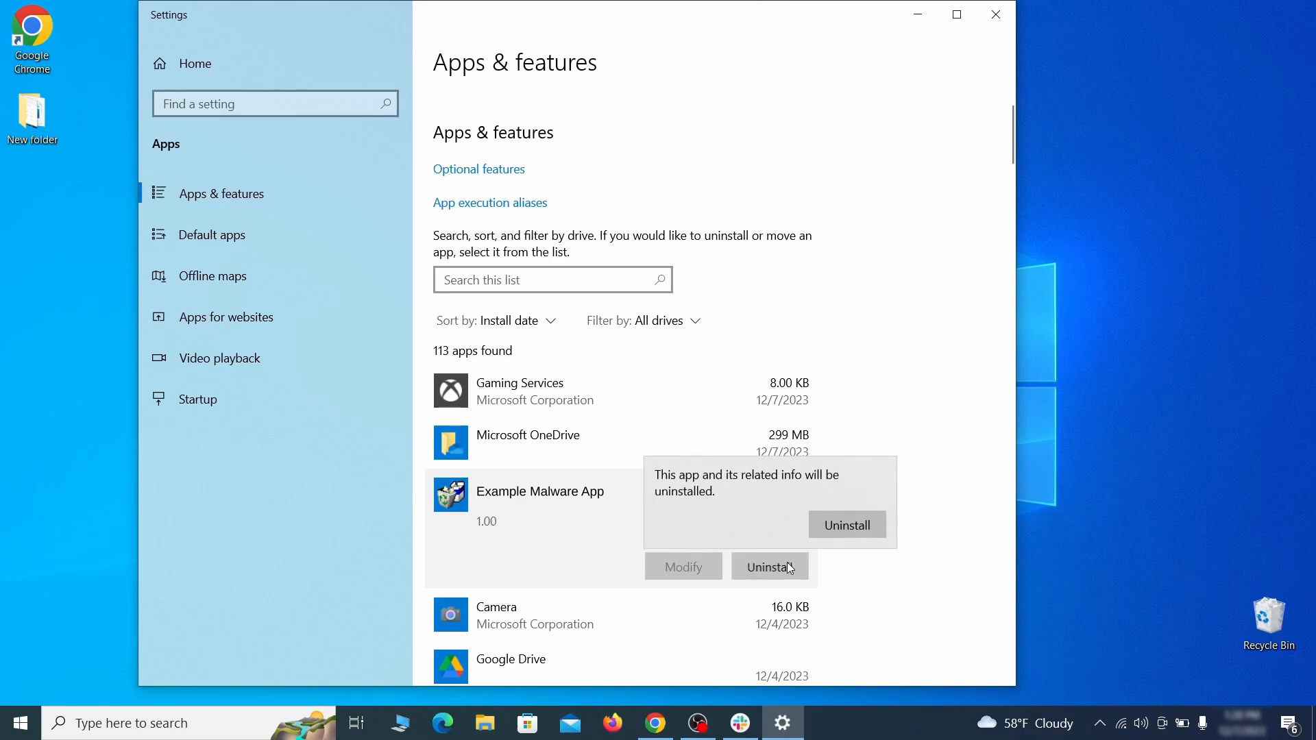
left_click(873, 526)
left_click(778, 522)
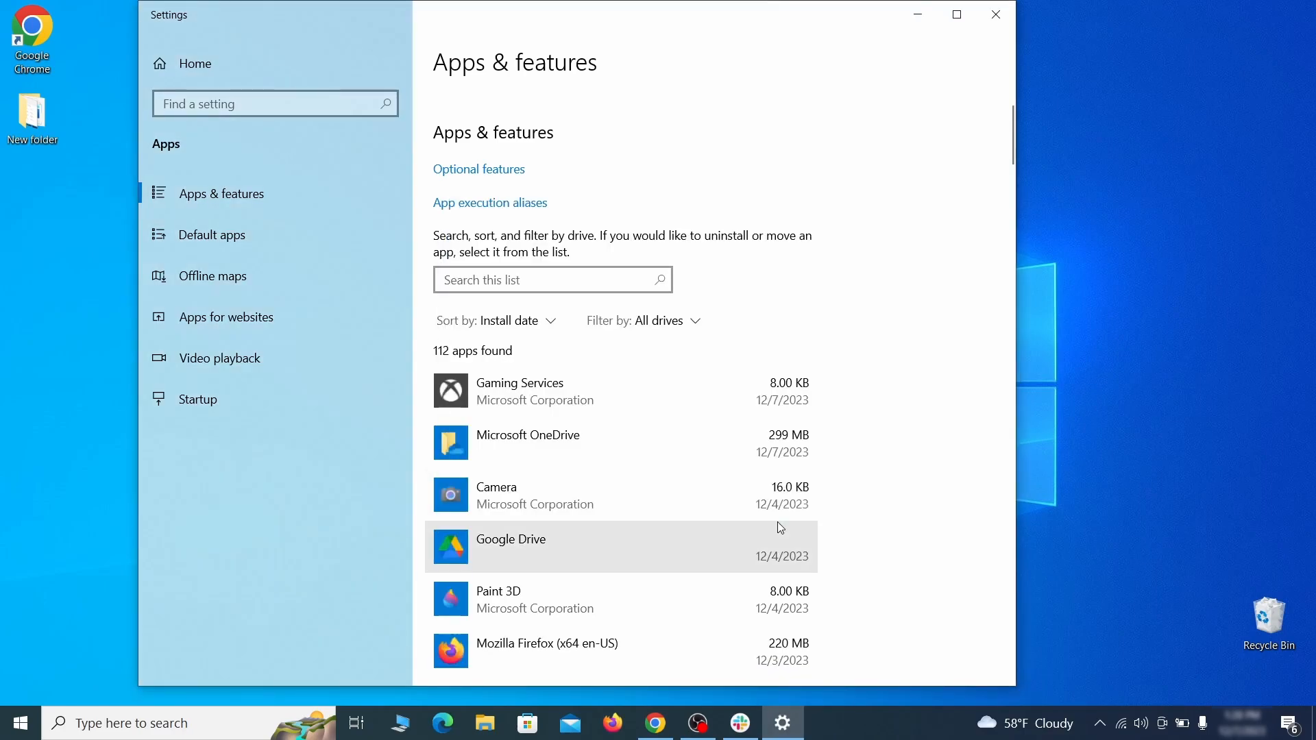
left_click(996, 14)
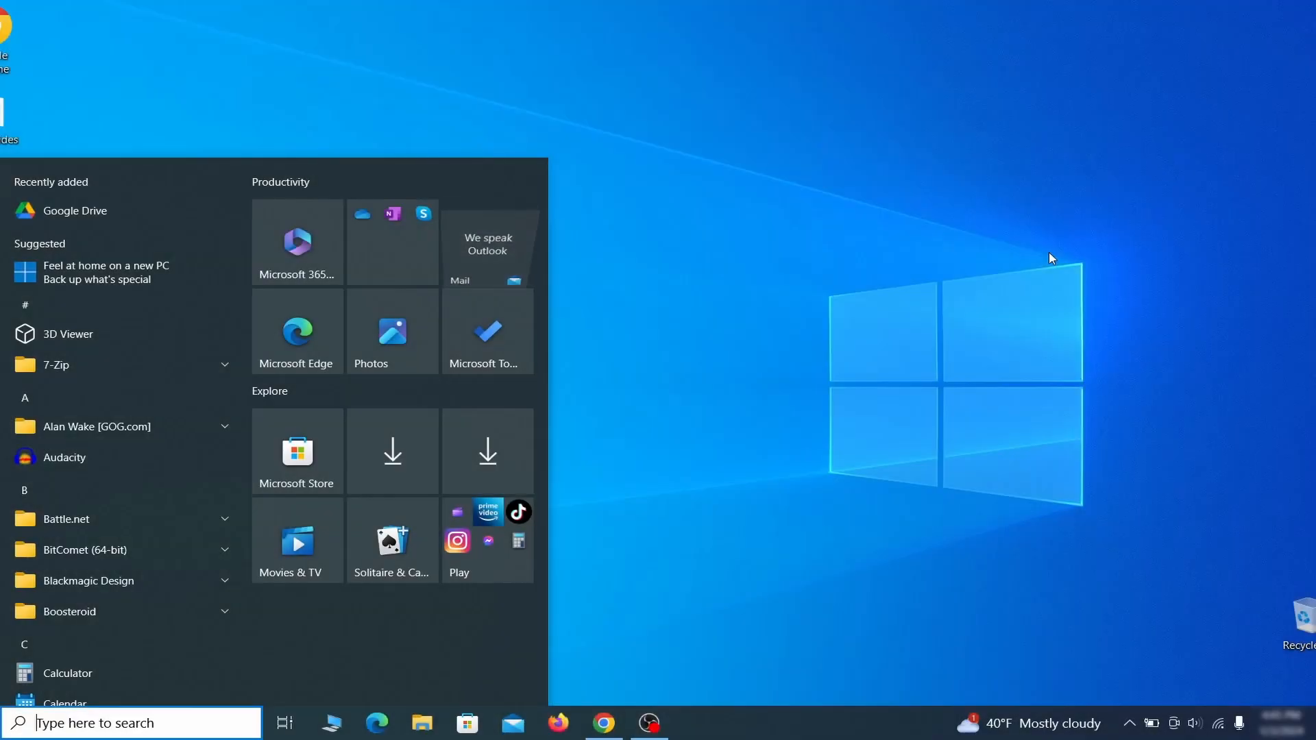
Step: Open the system restore point settings and turn on system protection for Local Disk (C:)
type("create a restore point")
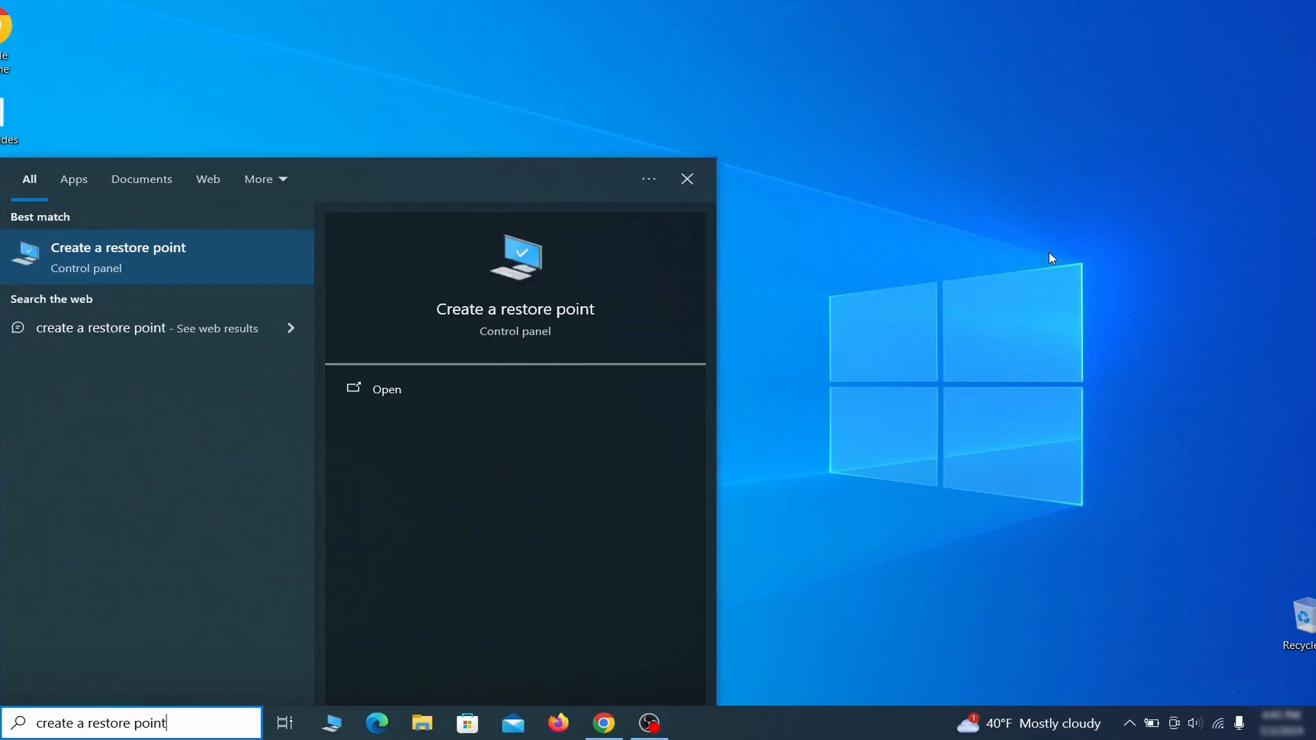
key("Return")
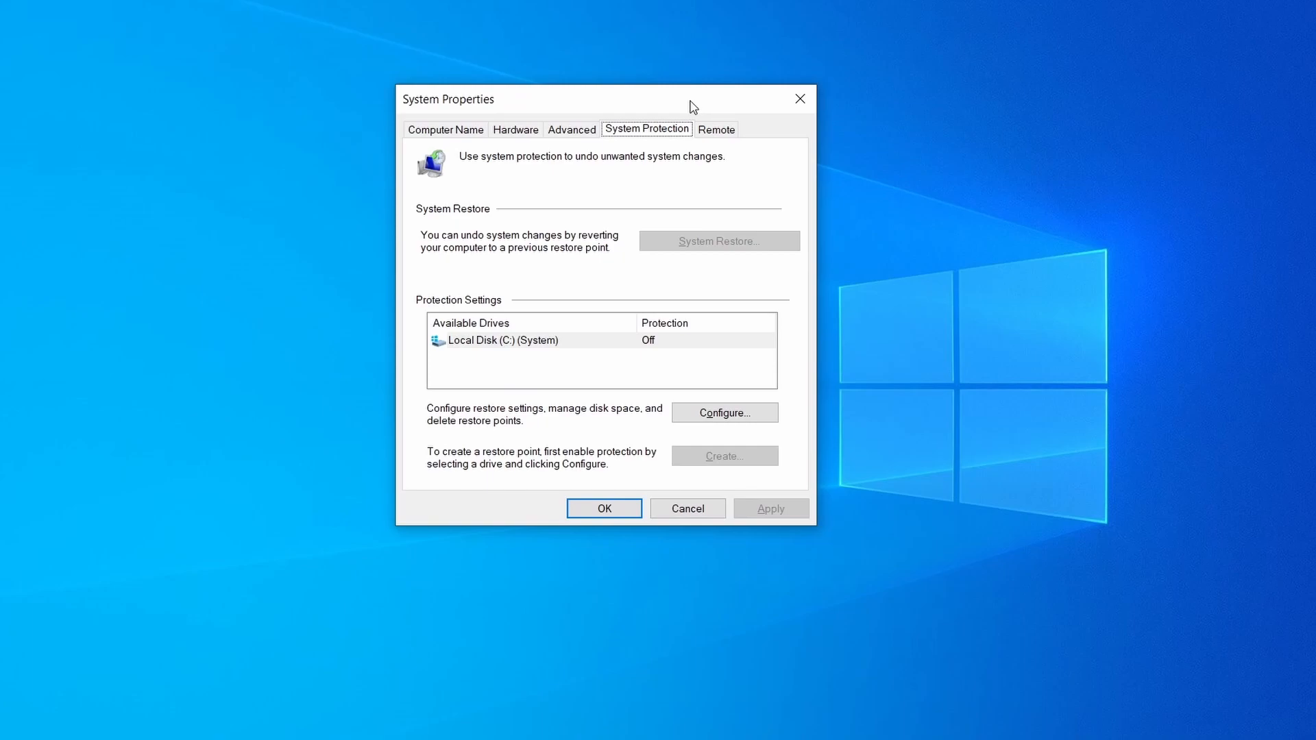
left_click(593, 349)
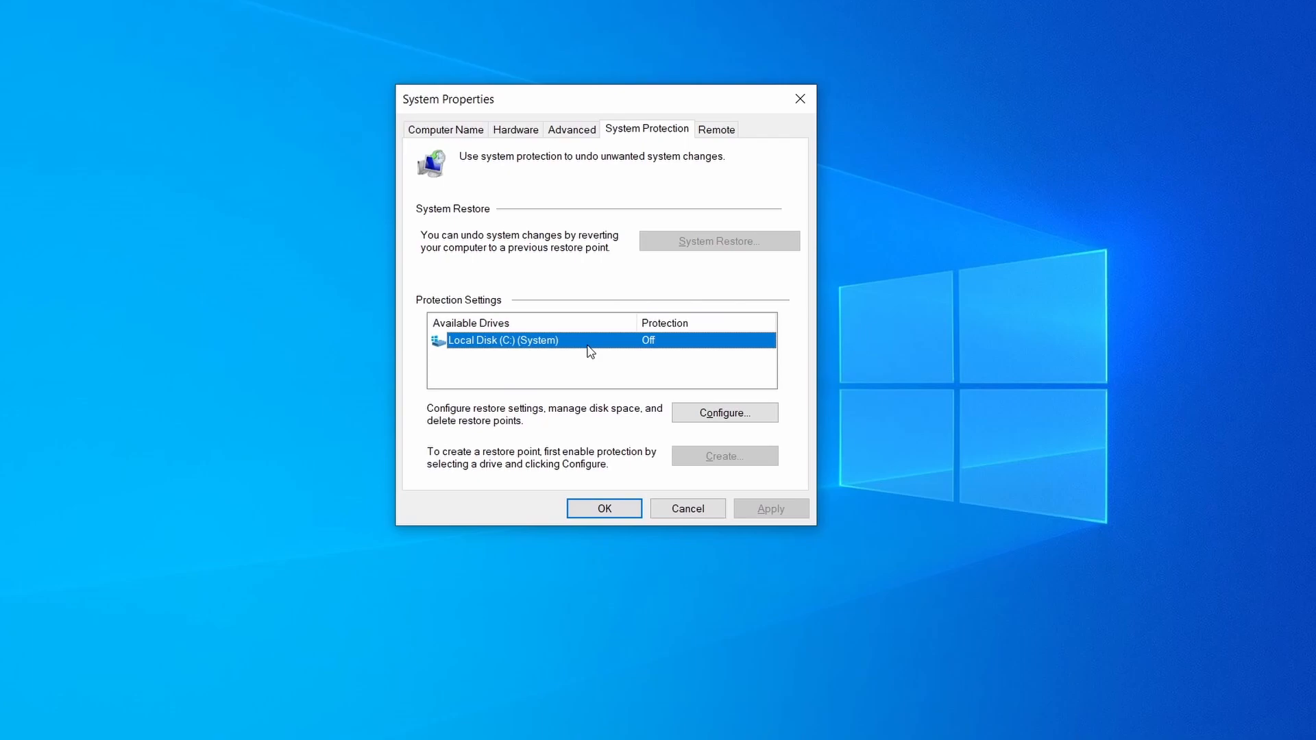
left_click(761, 414)
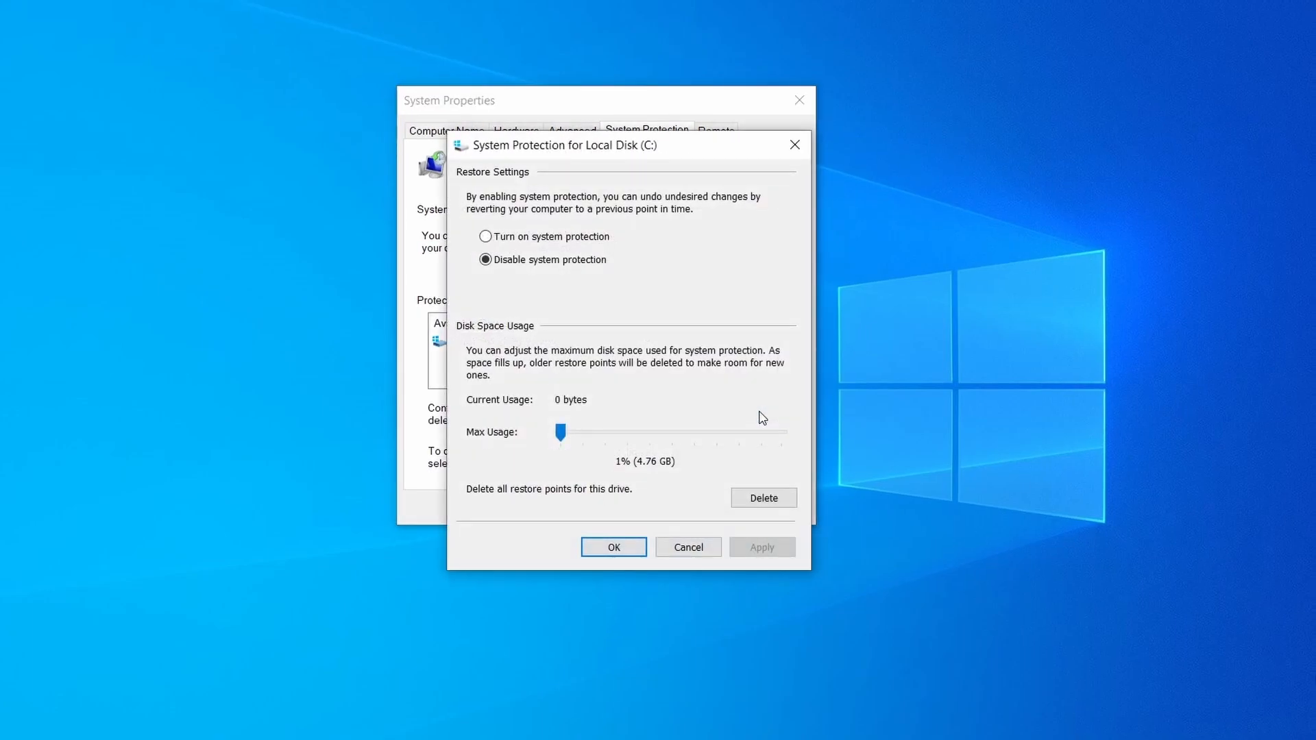
left_click(486, 237)
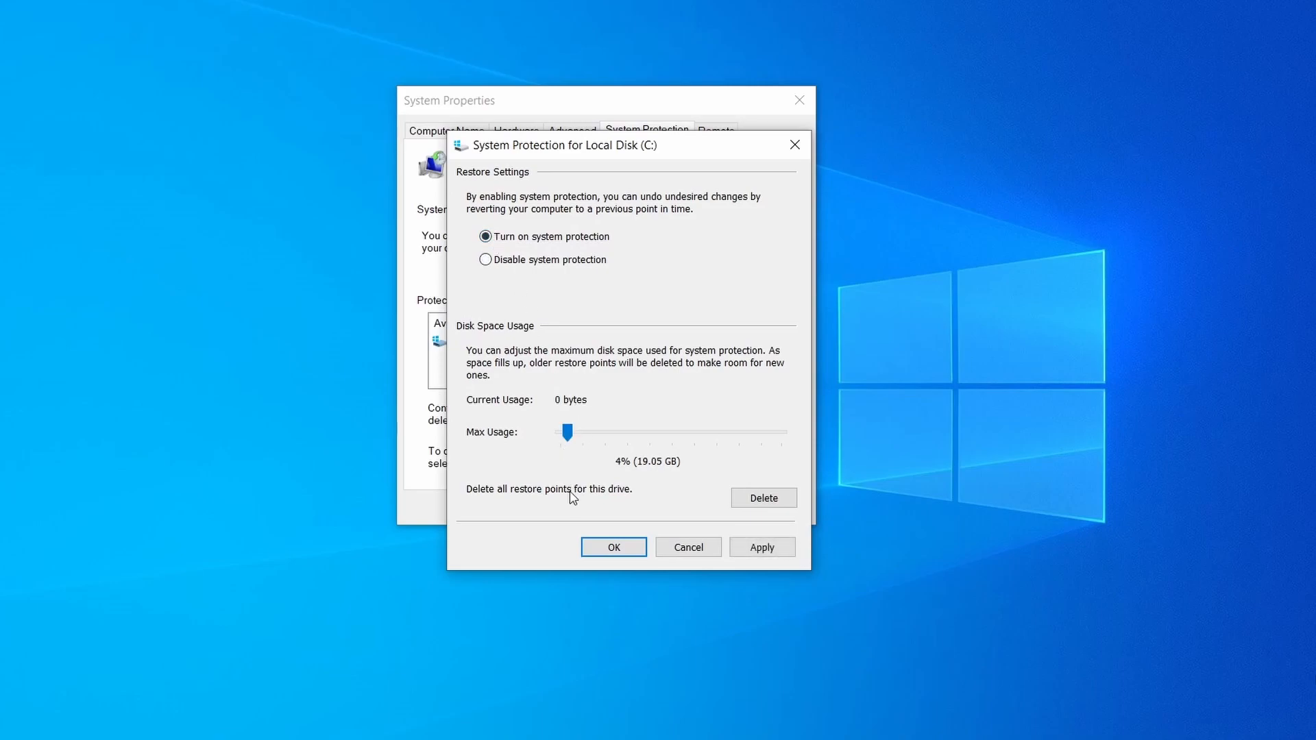
left_click(752, 547)
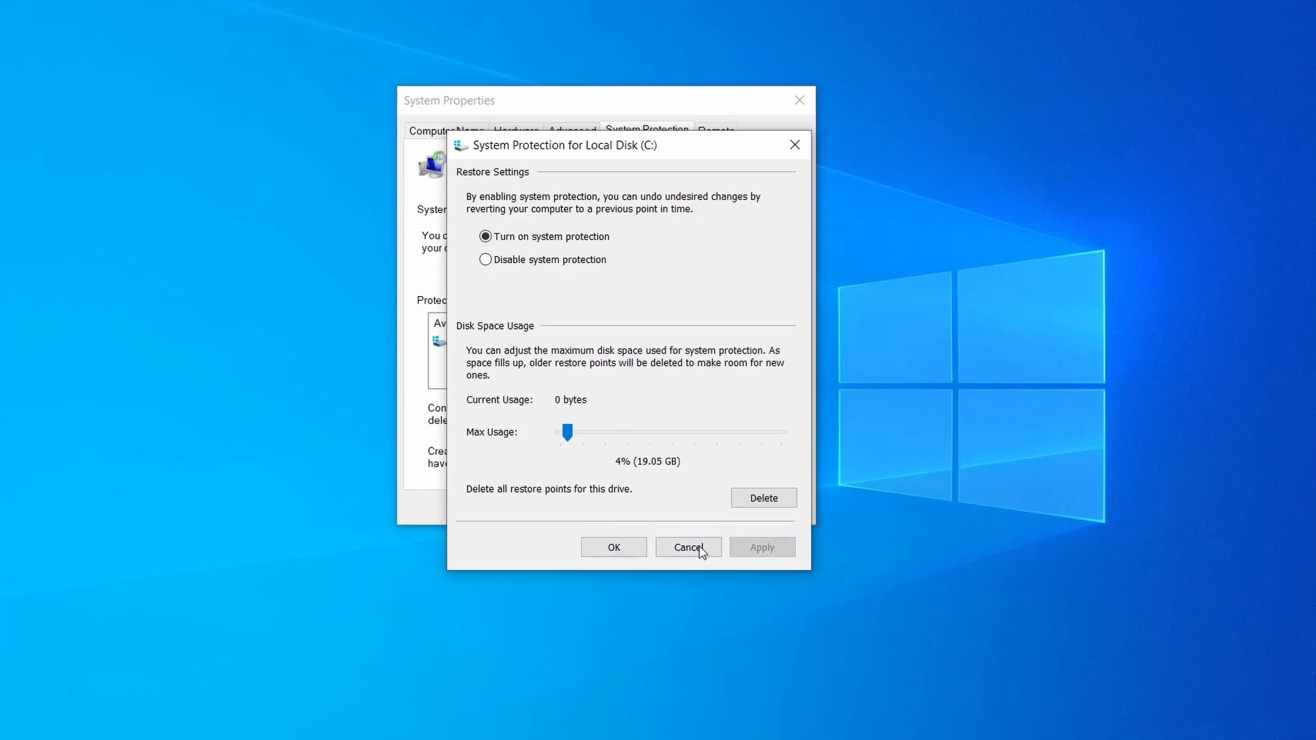
left_click(619, 548)
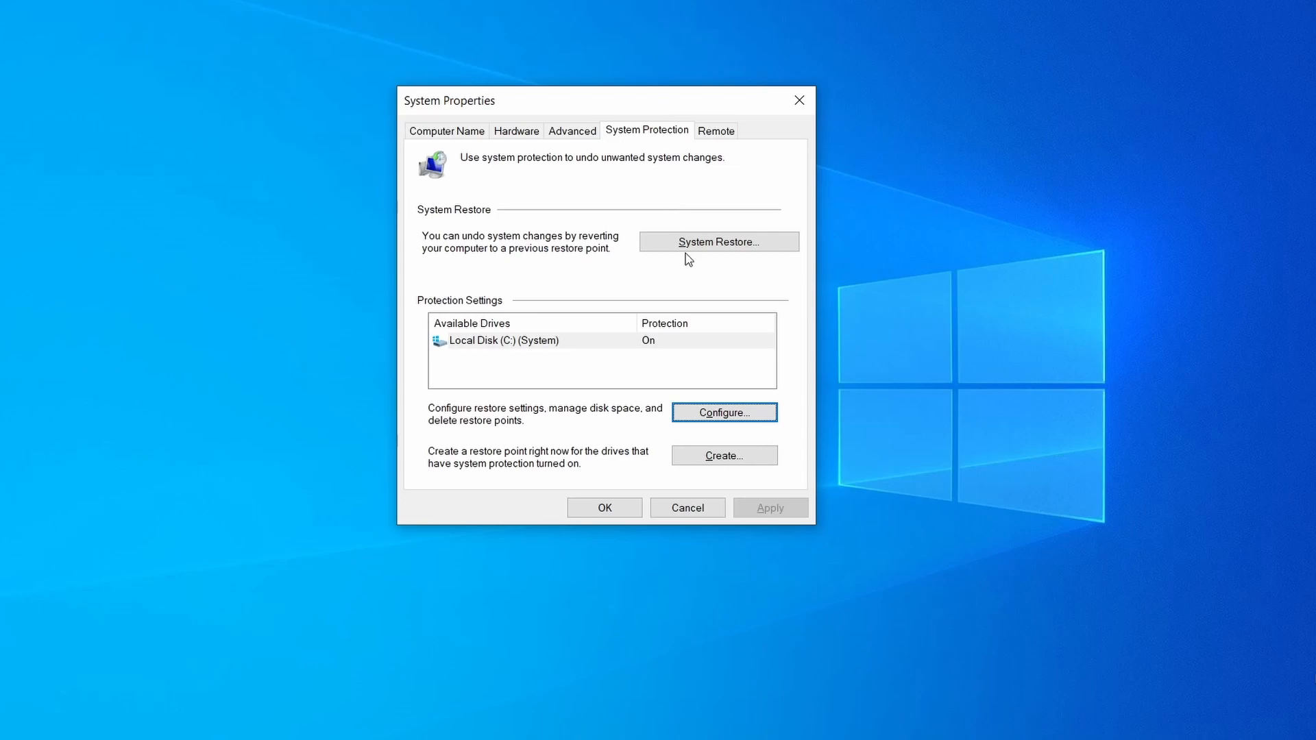
Step: Create a system restore point with the description "Restore Point 1"
left_click(736, 461)
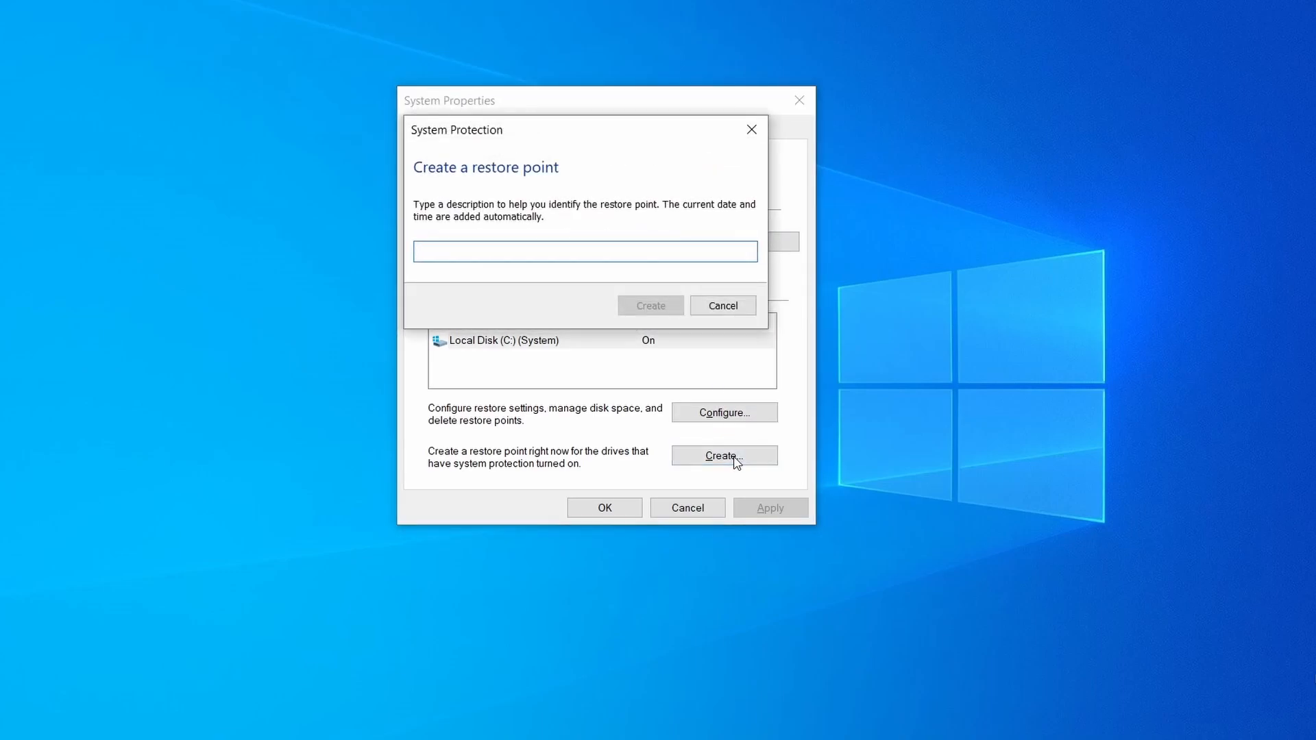
type("Restore Point 1")
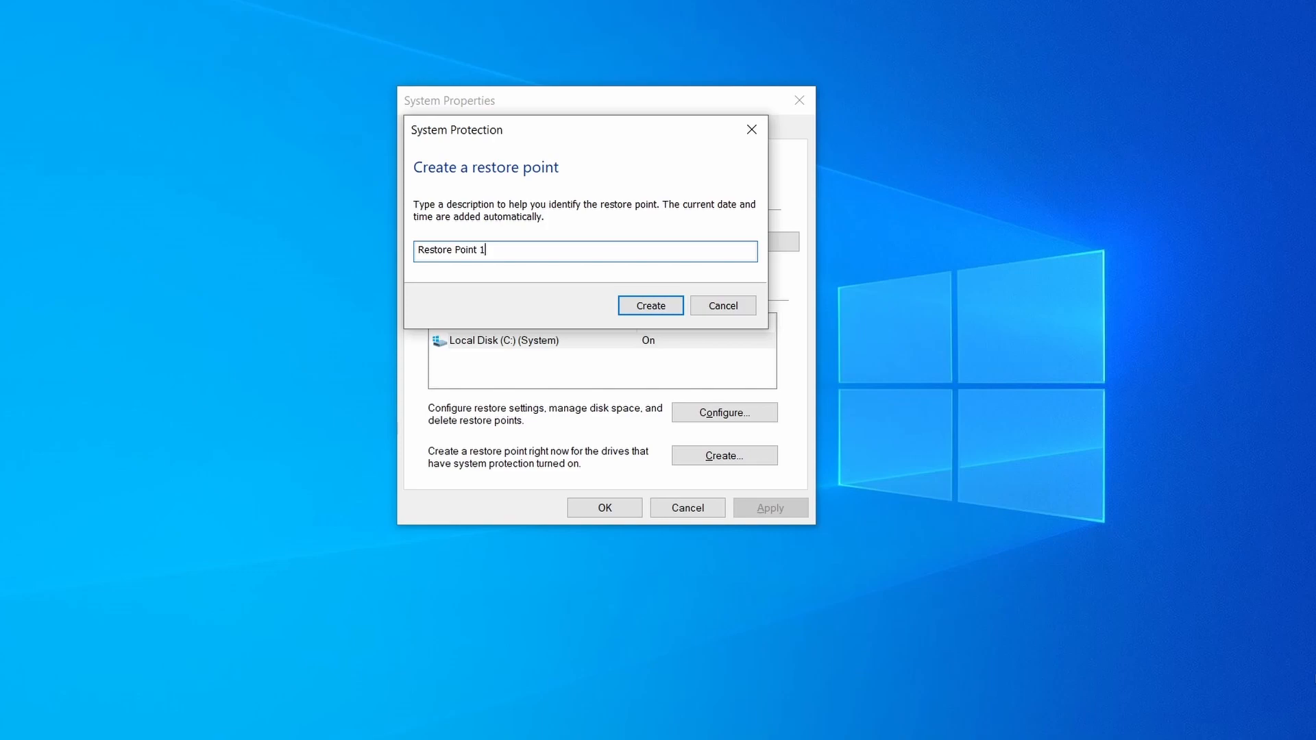
key("Return")
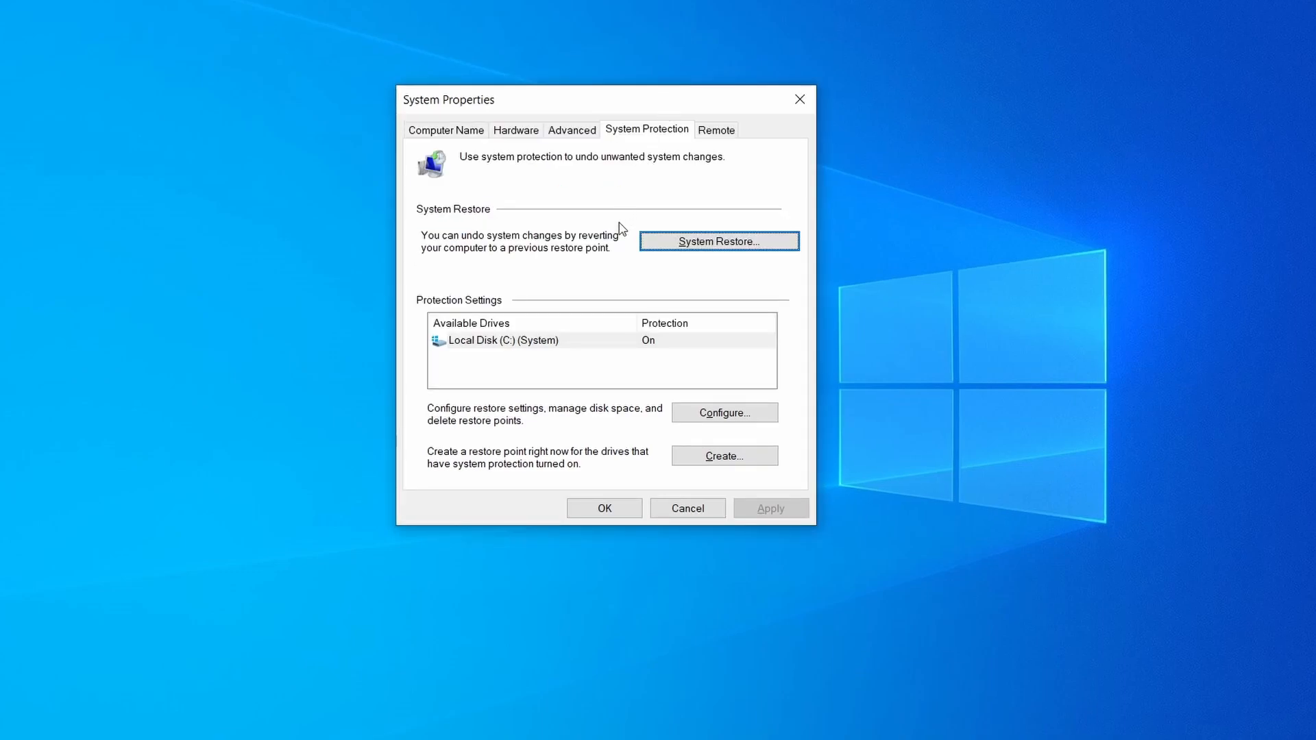
Step: Start System Restore and proceed past the introduction to choosing a restore point
left_click(773, 245)
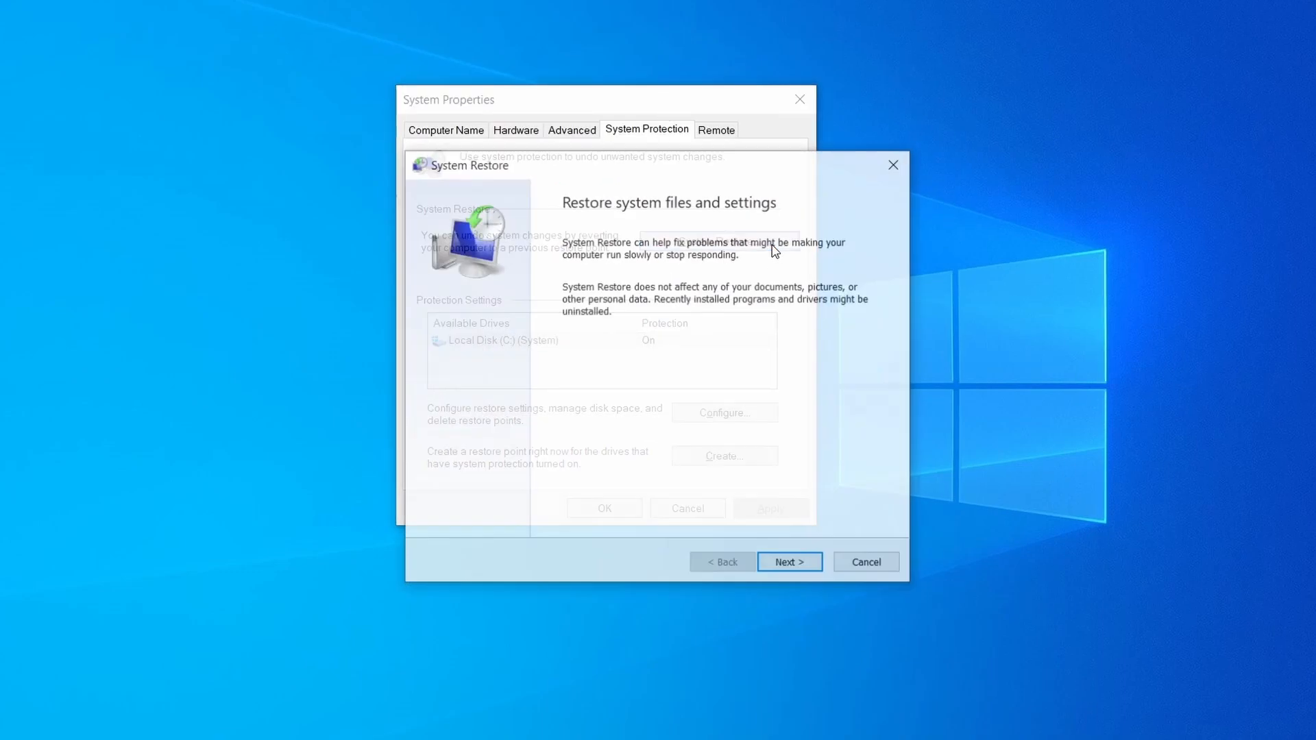
left_click(811, 574)
left_click(647, 314)
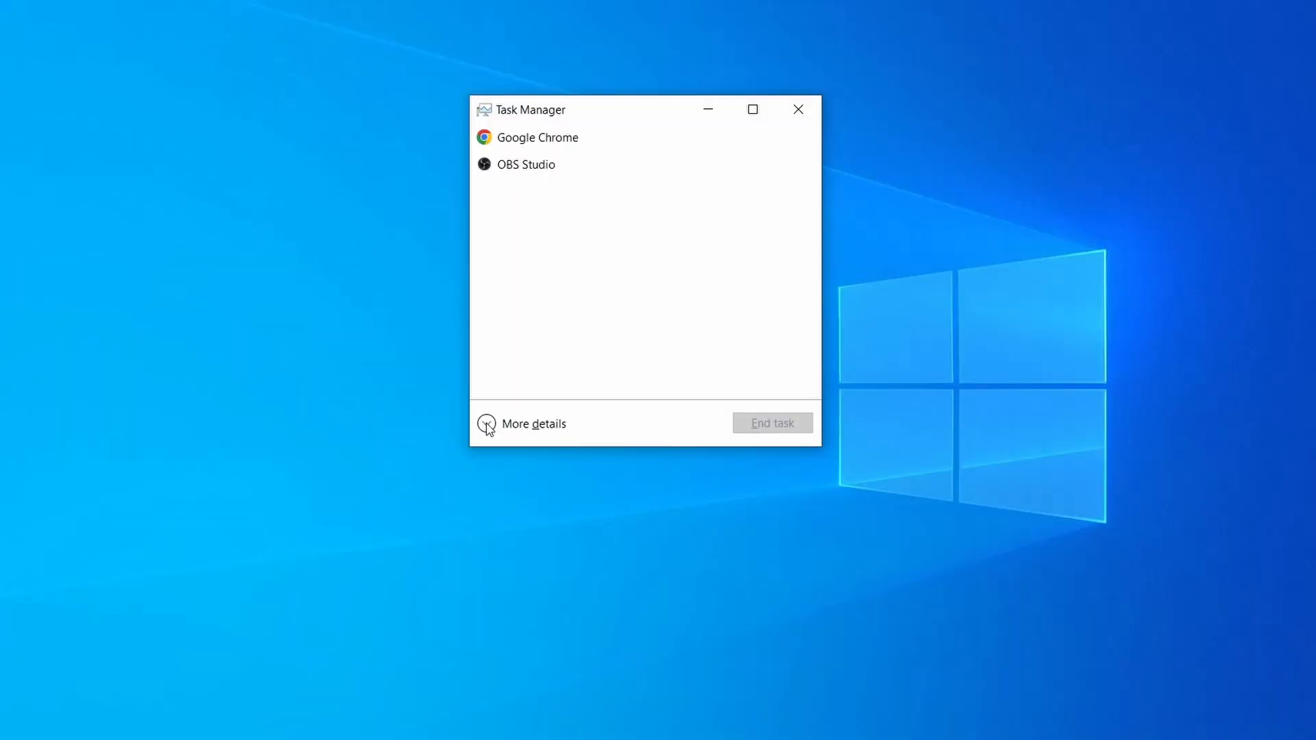
Step: Expand Task Manager to the detailed process list and open the file location of Example Malware Process
left_click(488, 425)
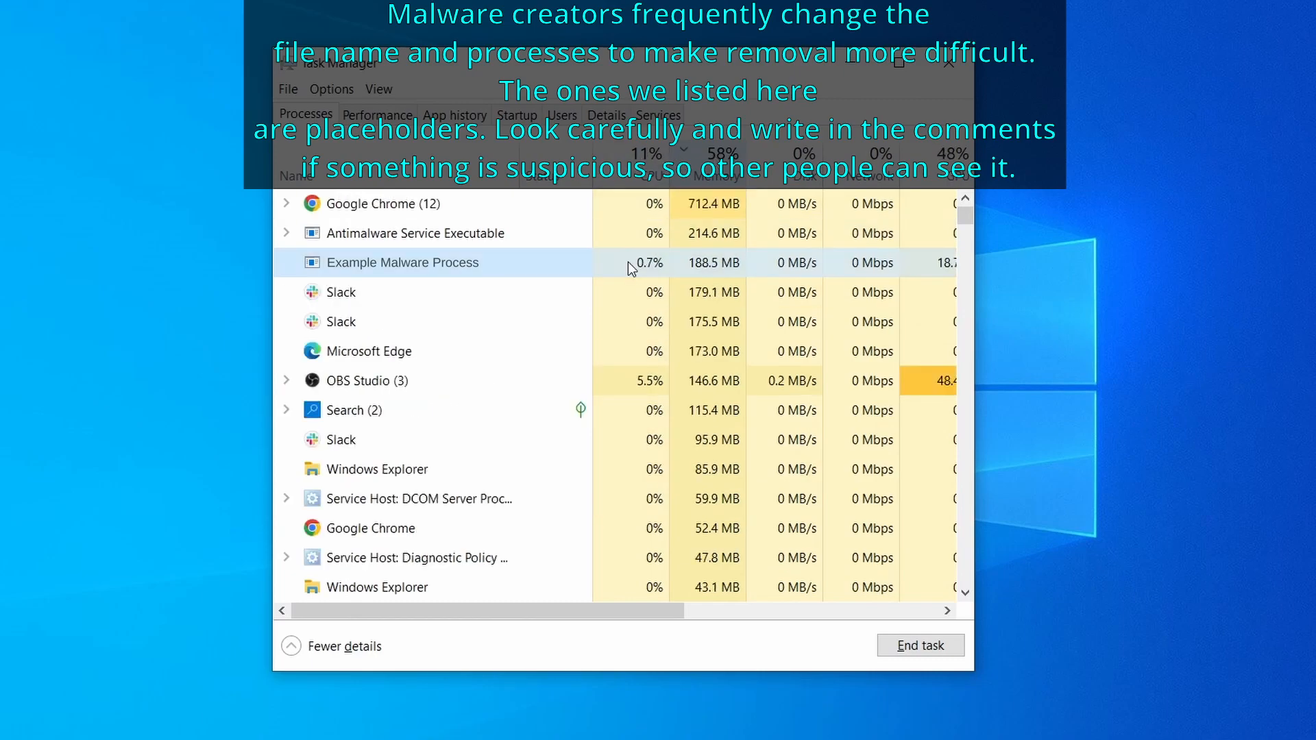
right_click(631, 267)
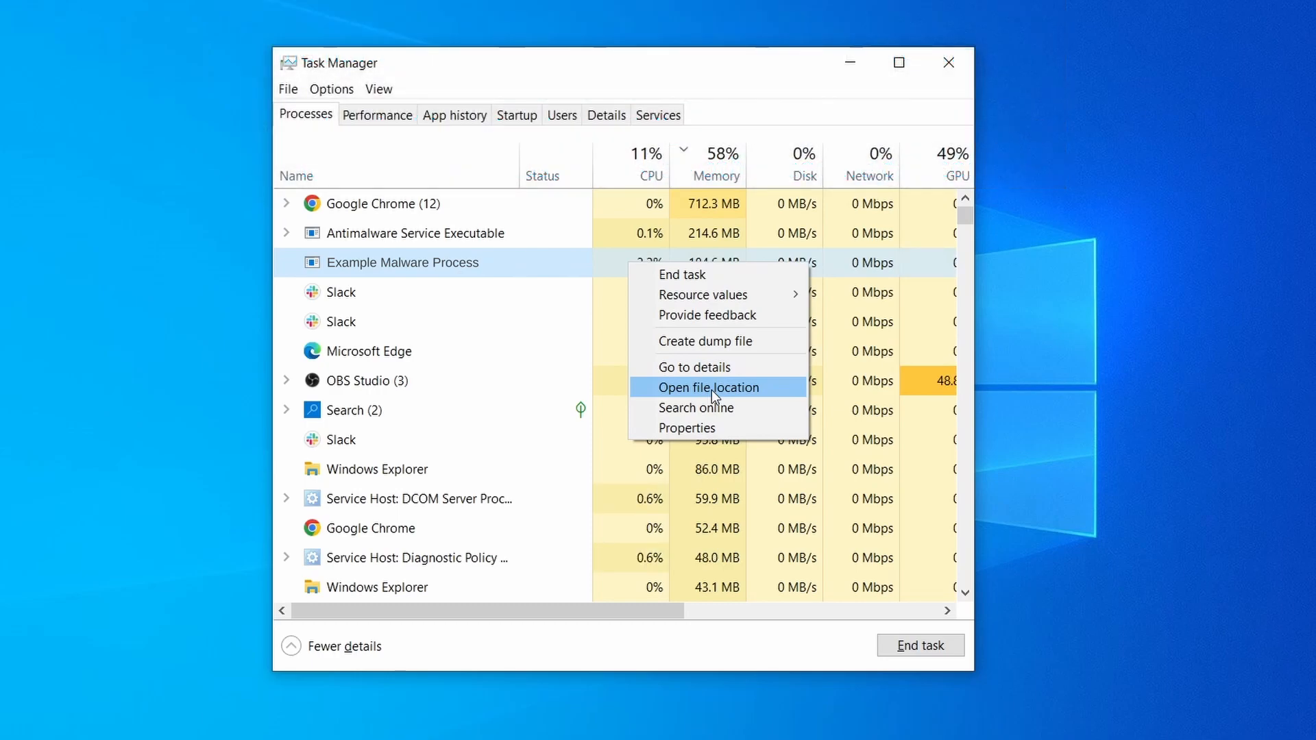
left_click(712, 388)
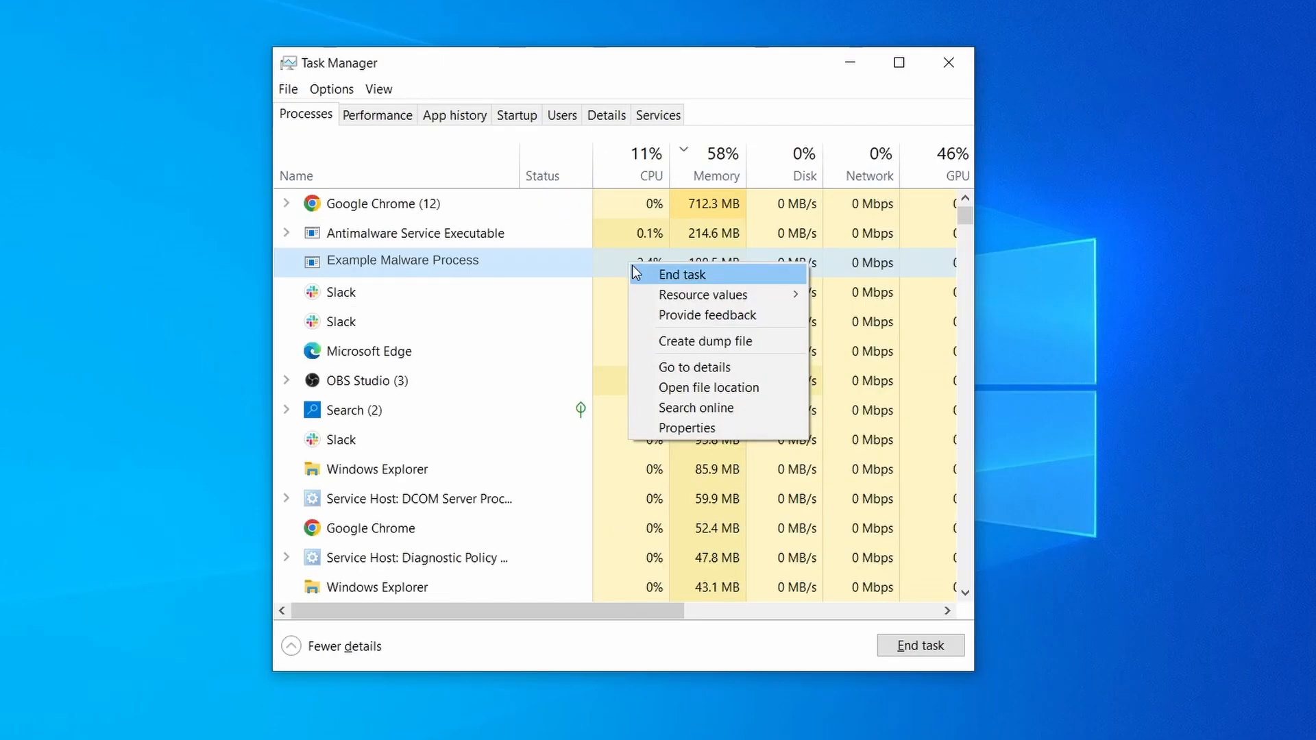
Step: Delete all the files in the Example Malware App folder and close the folder window
right_click(455, 214)
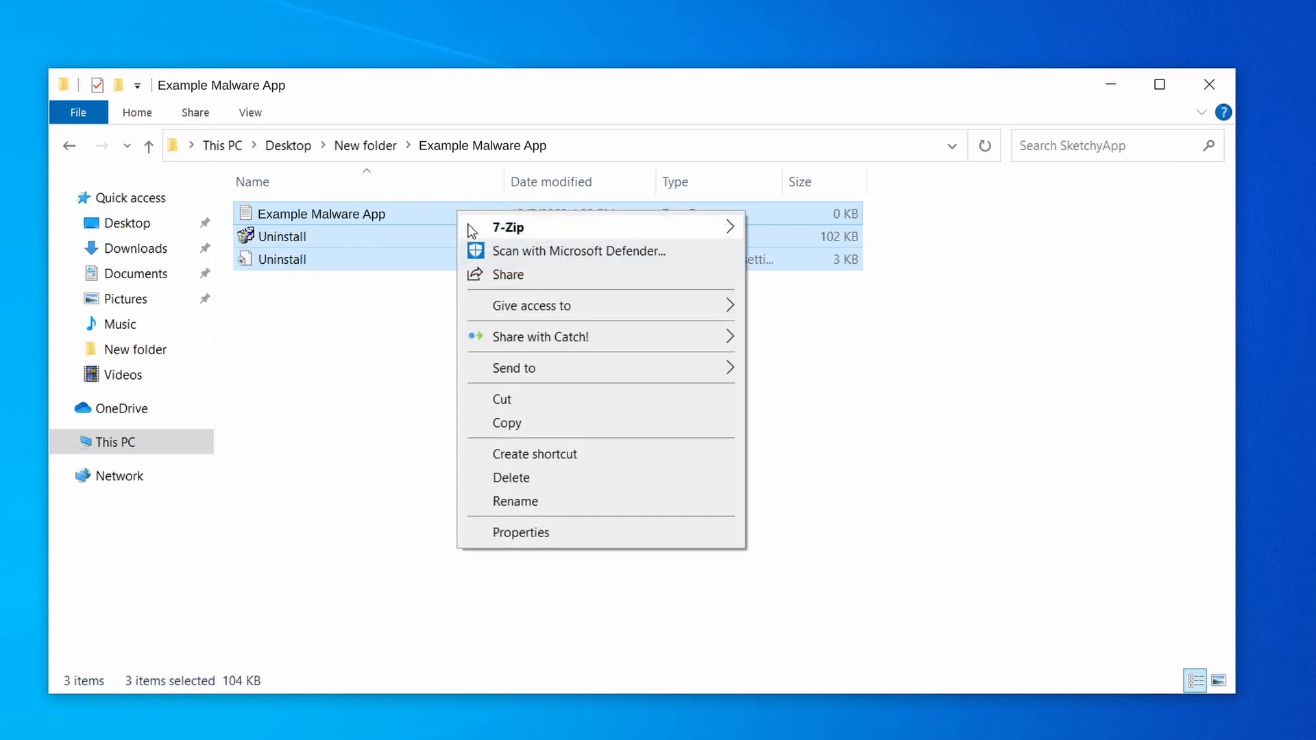
left_click(571, 479)
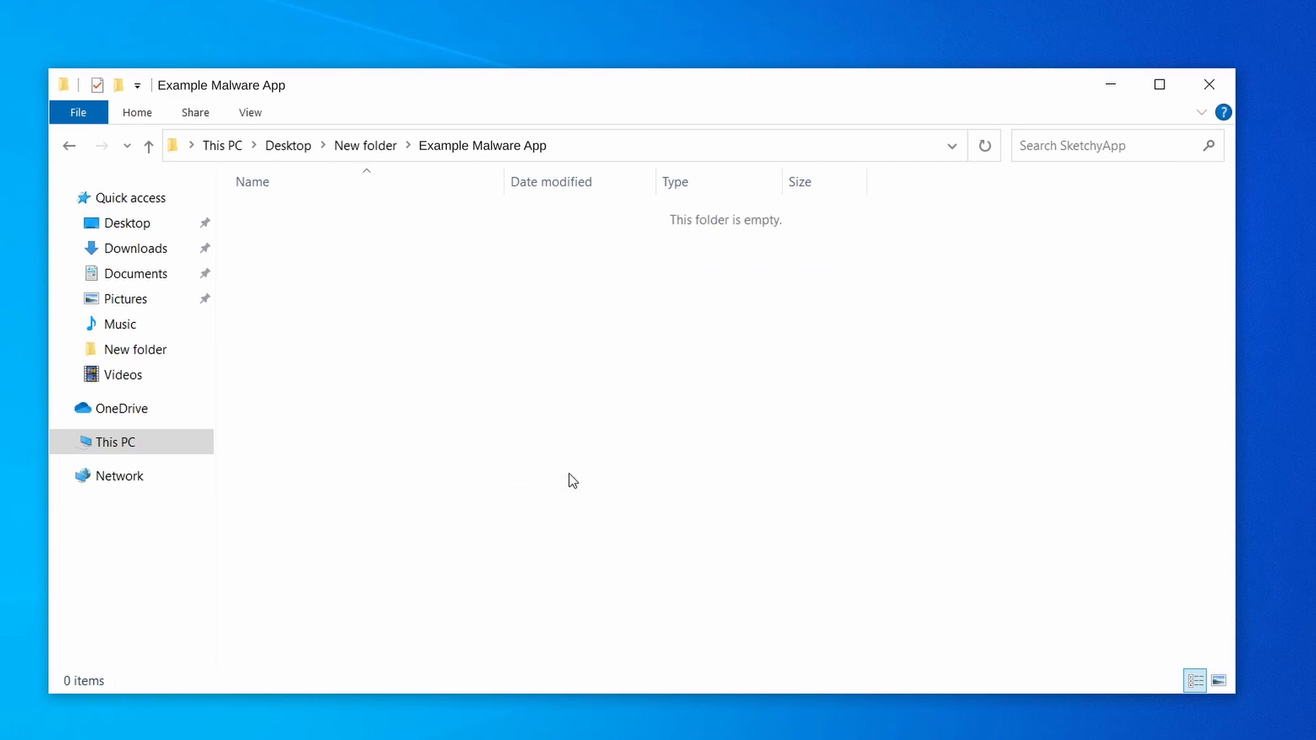
left_click(1210, 82)
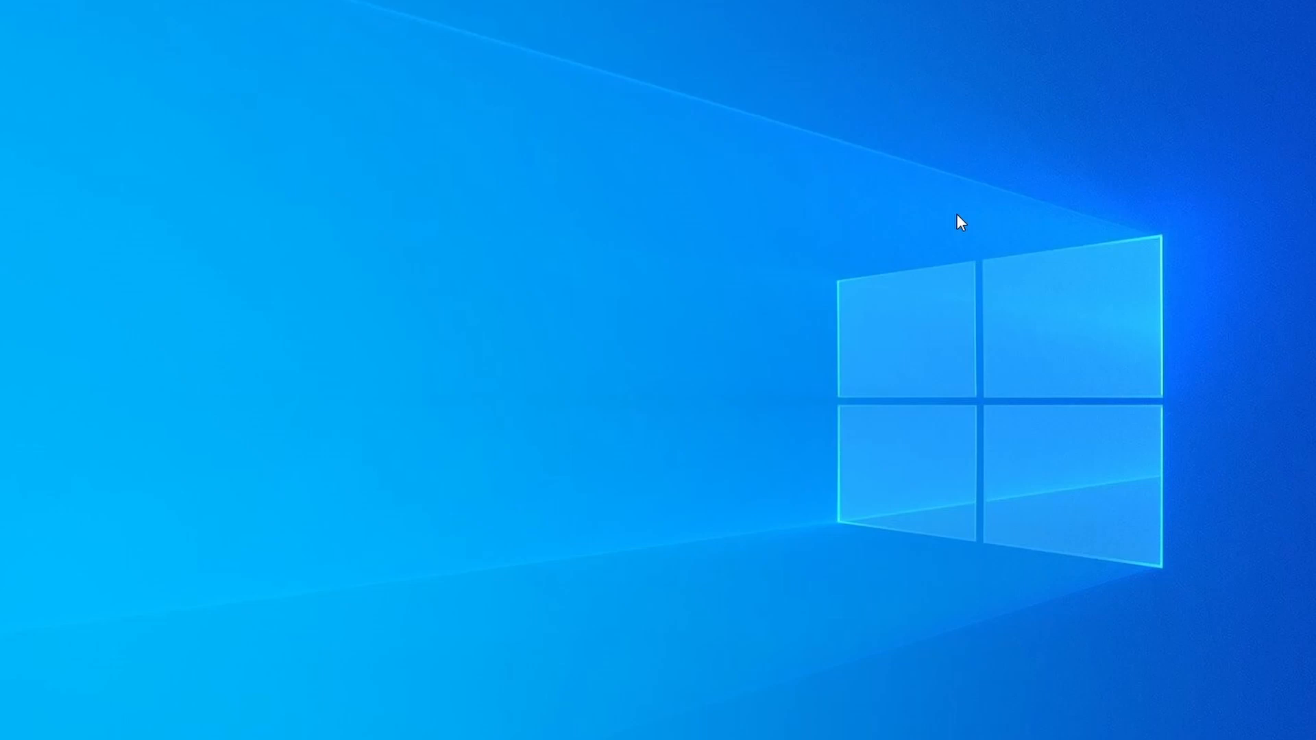
Step: Reopen Task Manager, review processes by CPU and memory use, and bring up the available actions for Example Malware App
key("ctrl+shift+Escape")
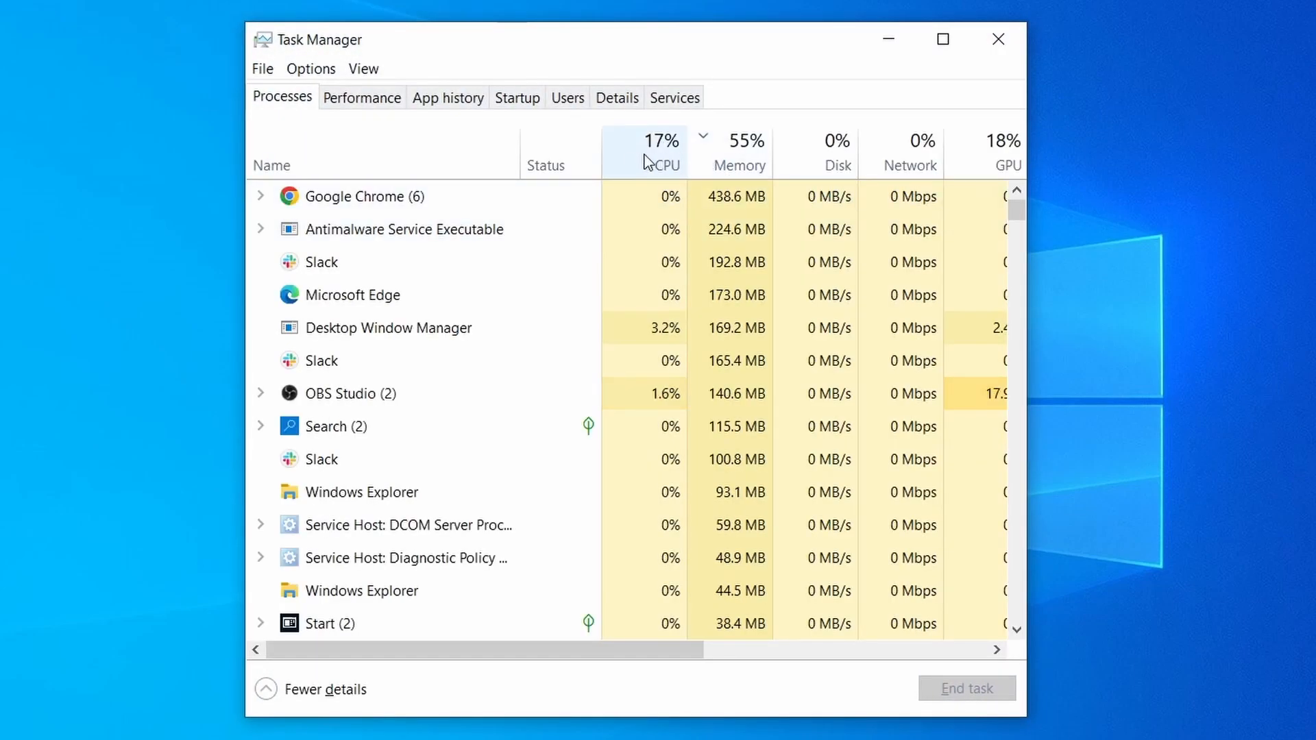
left_click(651, 161)
left_click(746, 148)
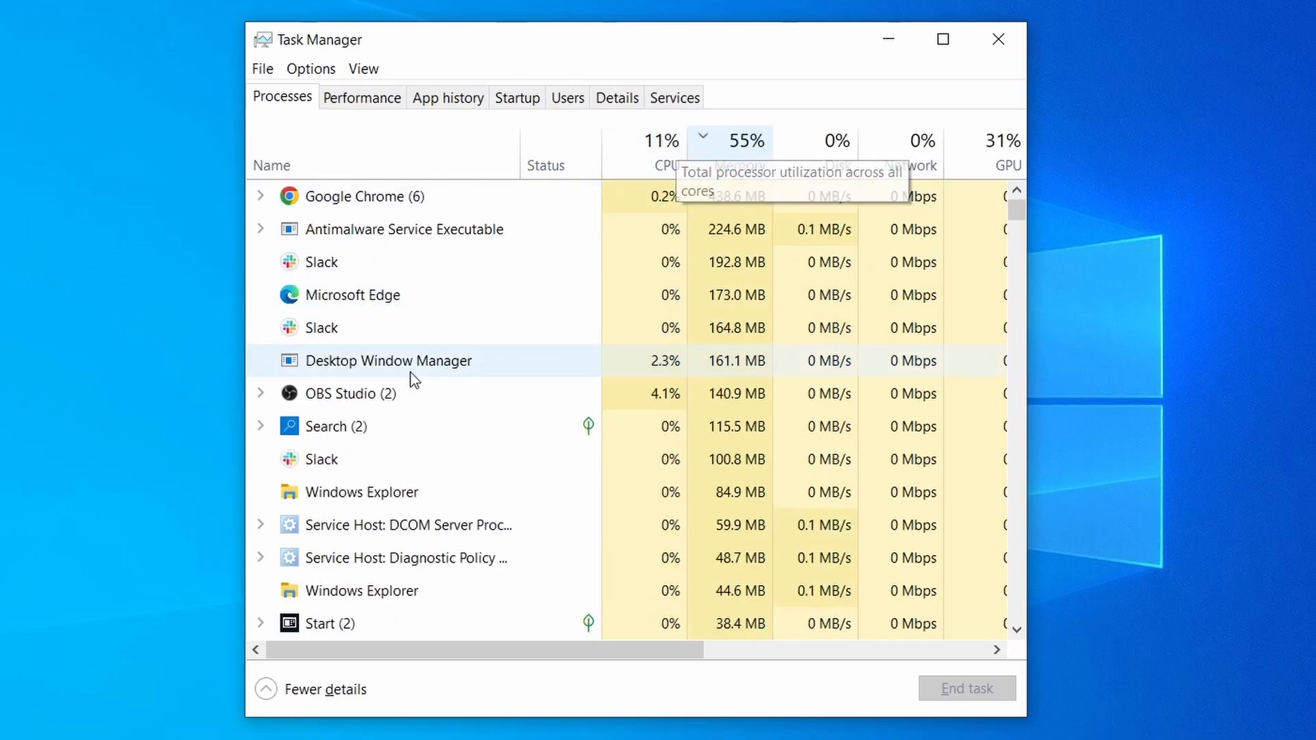
scroll(571, 461, "down", 2)
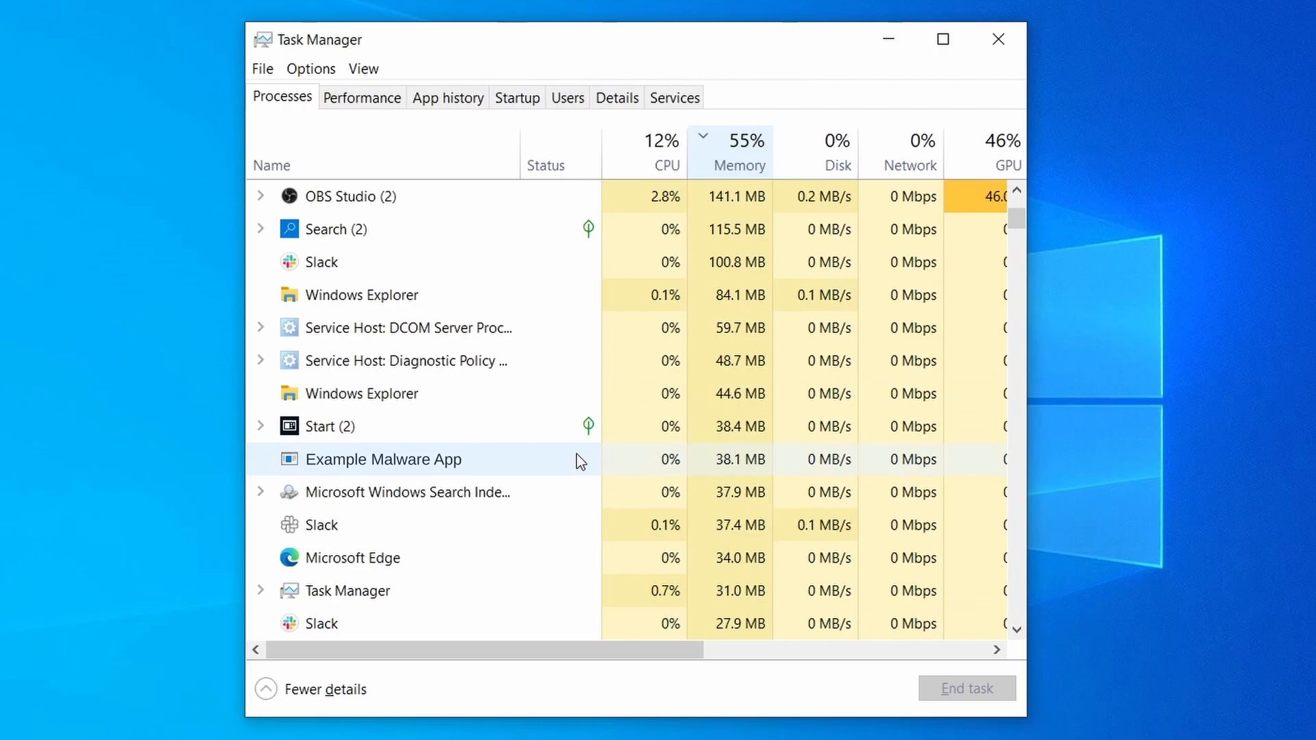
right_click(577, 454)
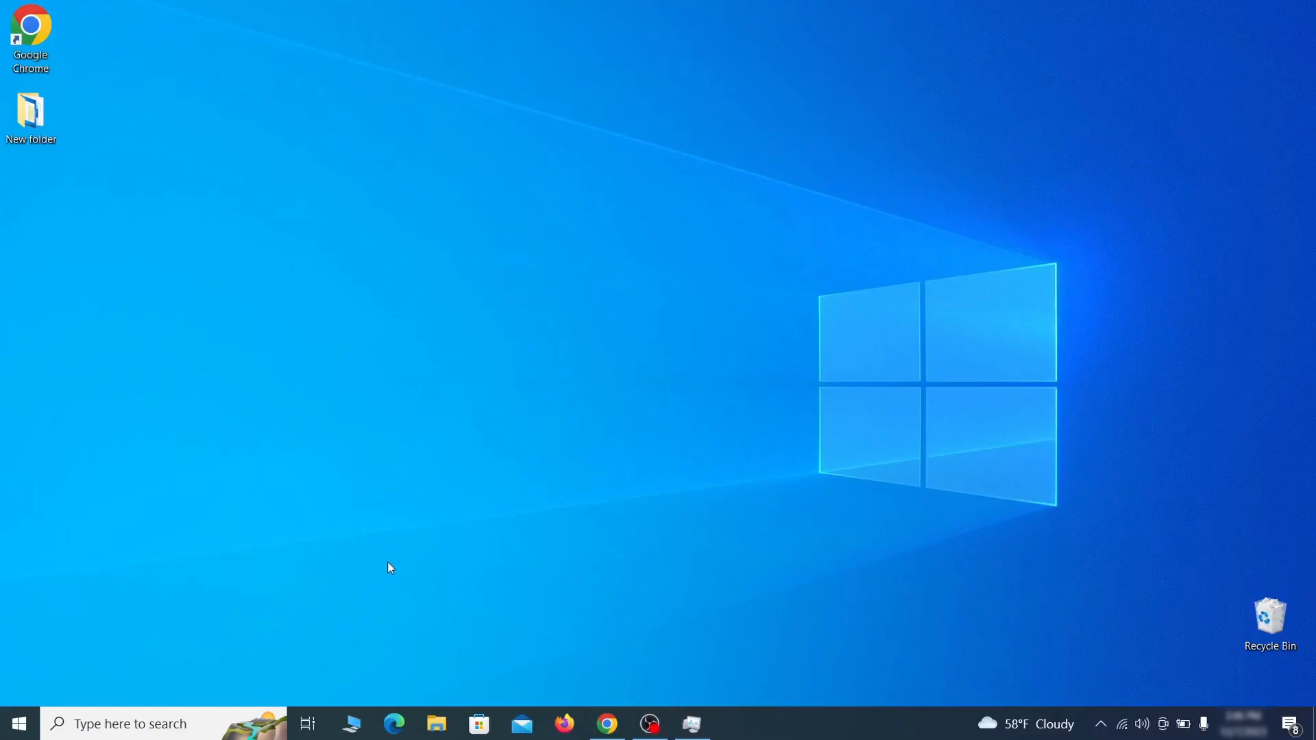
Step: Search for "view network connections" and open the properties of the Wi-Fi connection
left_click(19, 724)
type("view network connections")
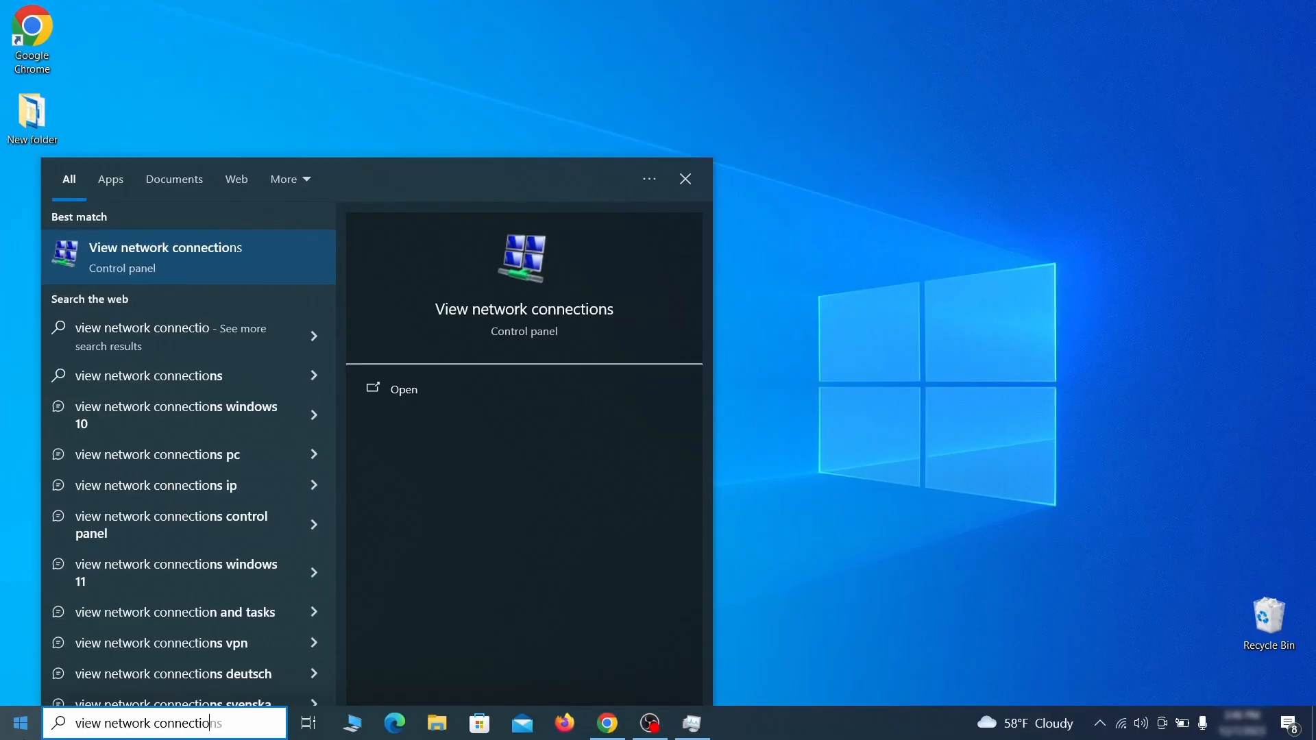
key("Return")
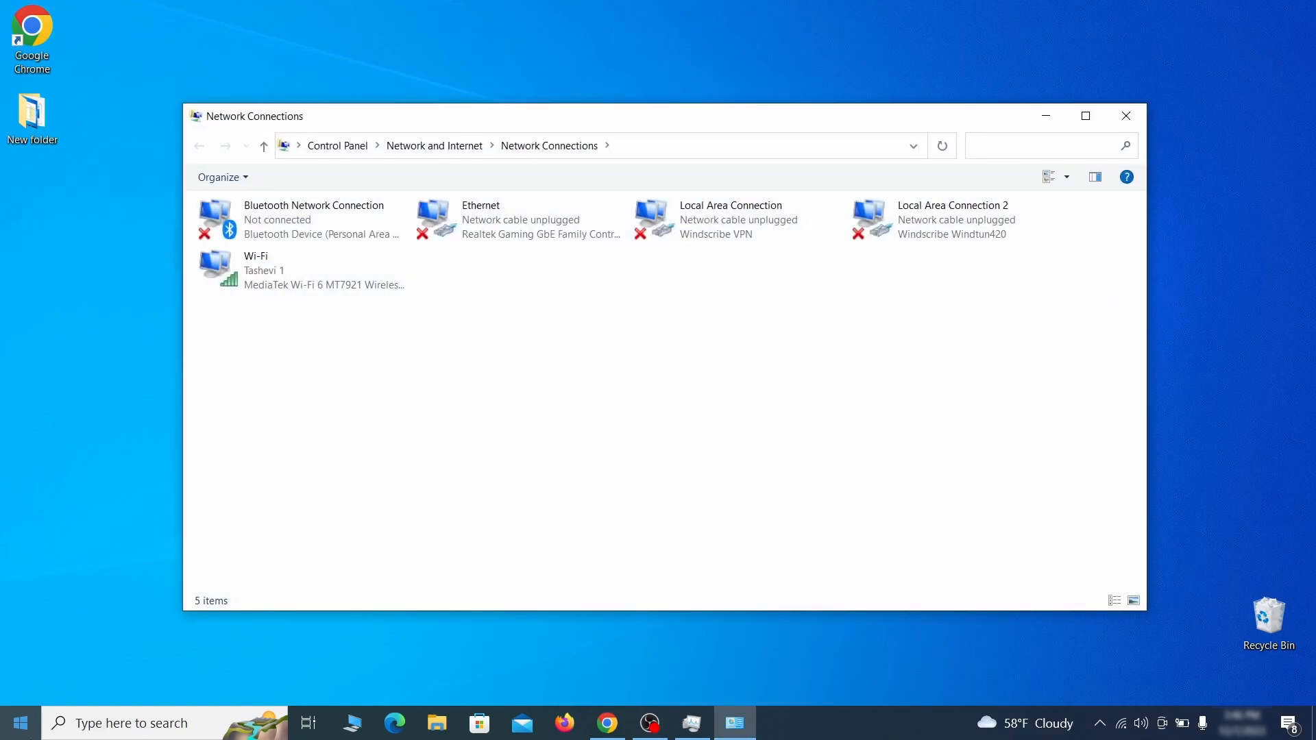
left_click(239, 268)
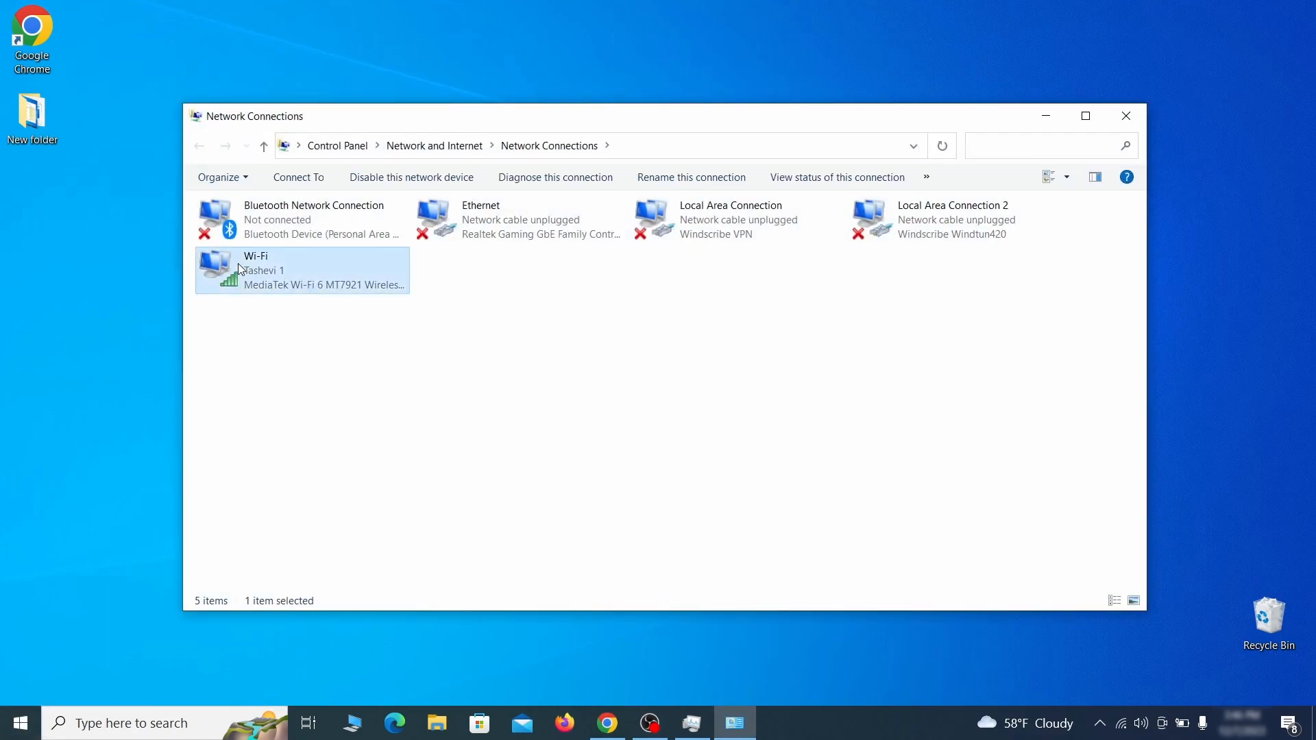
right_click(280, 284)
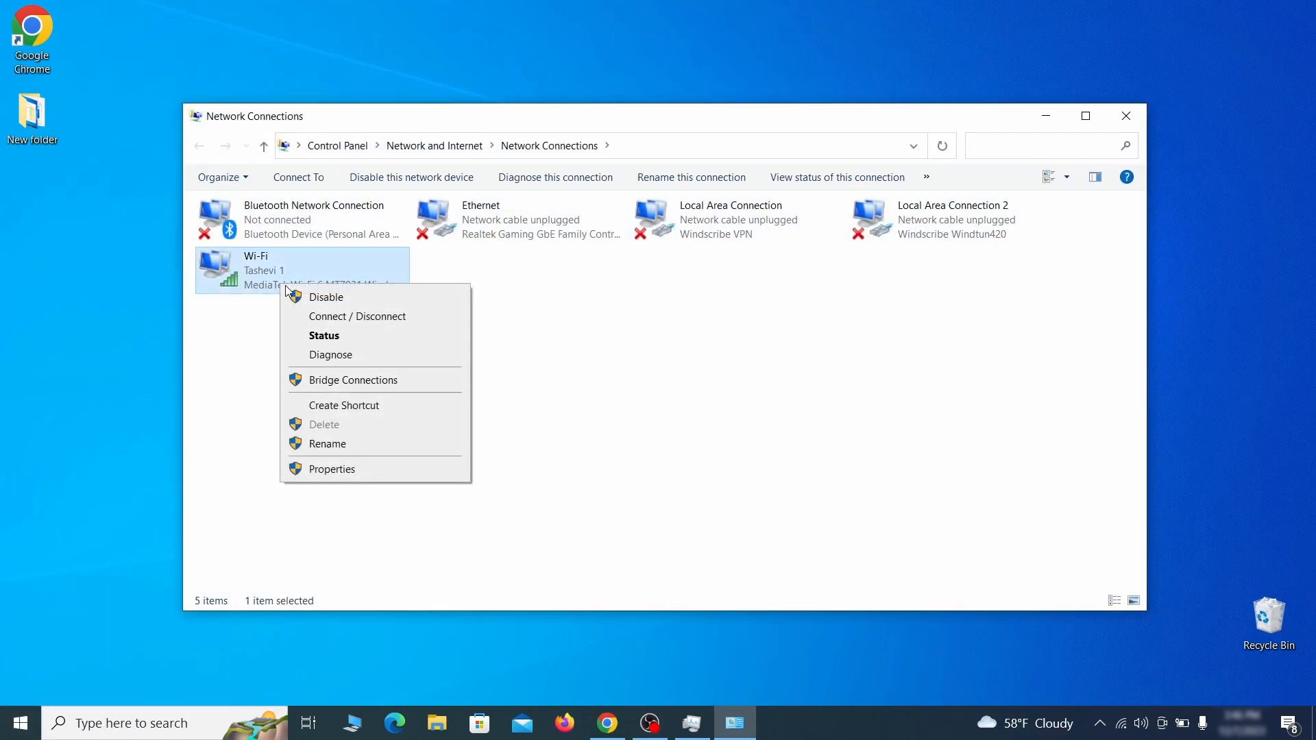
left_click(357, 470)
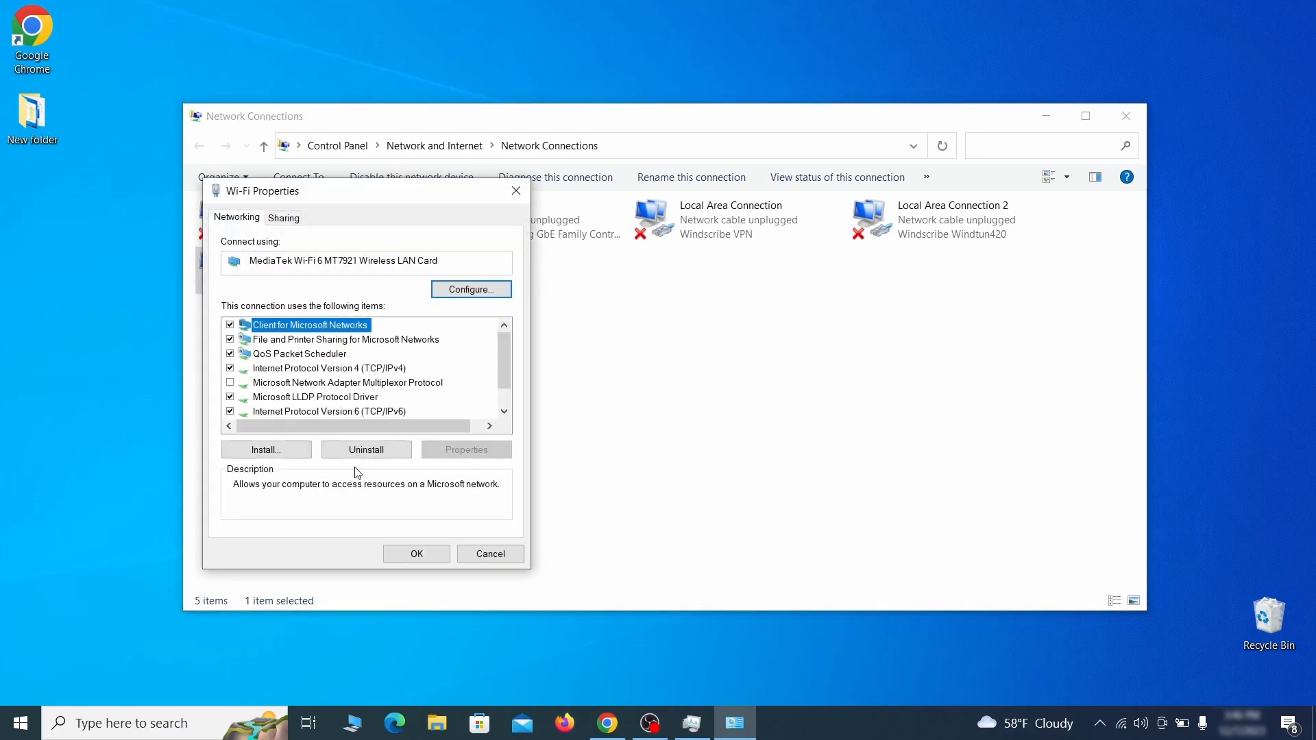
Step: Open the advanced TCP/IP settings of Internet Protocol Version 4 (TCP/IPv4) for the Wi-Fi connection
left_click(343, 371)
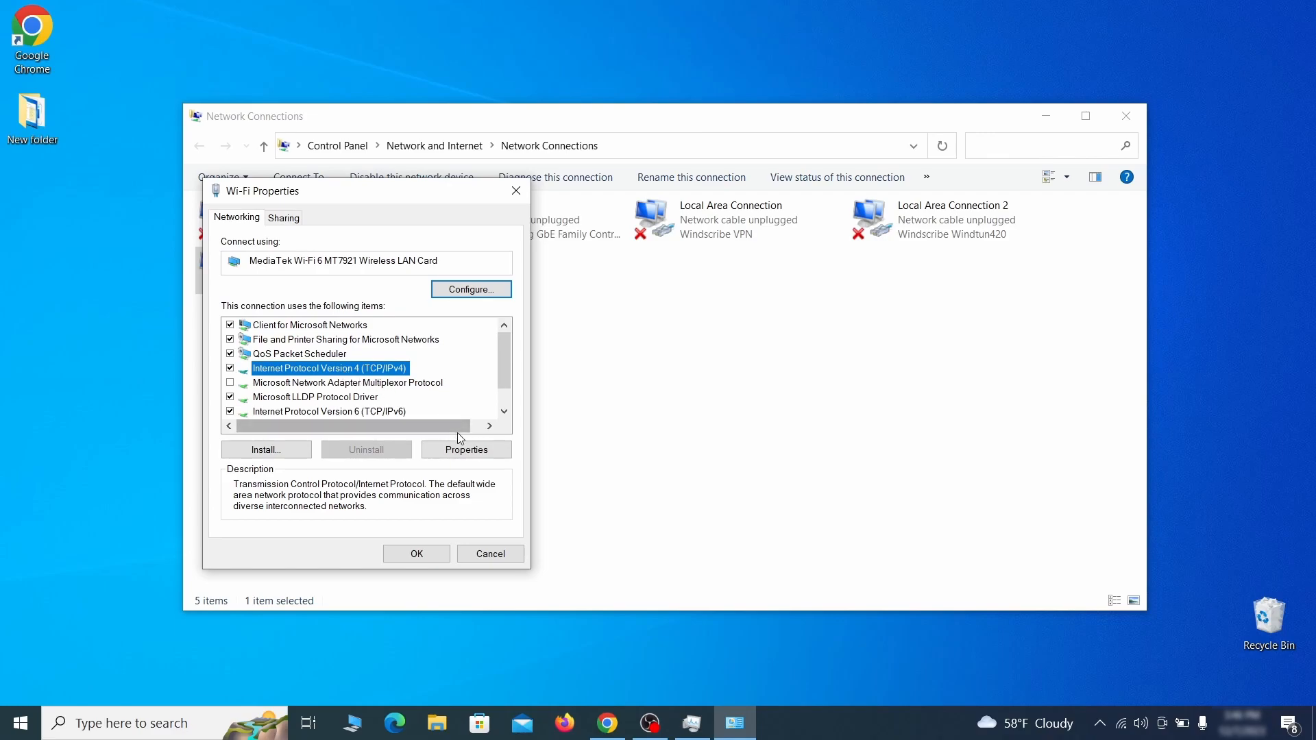
left_click(467, 451)
left_click_drag(482, 268, 678, 216)
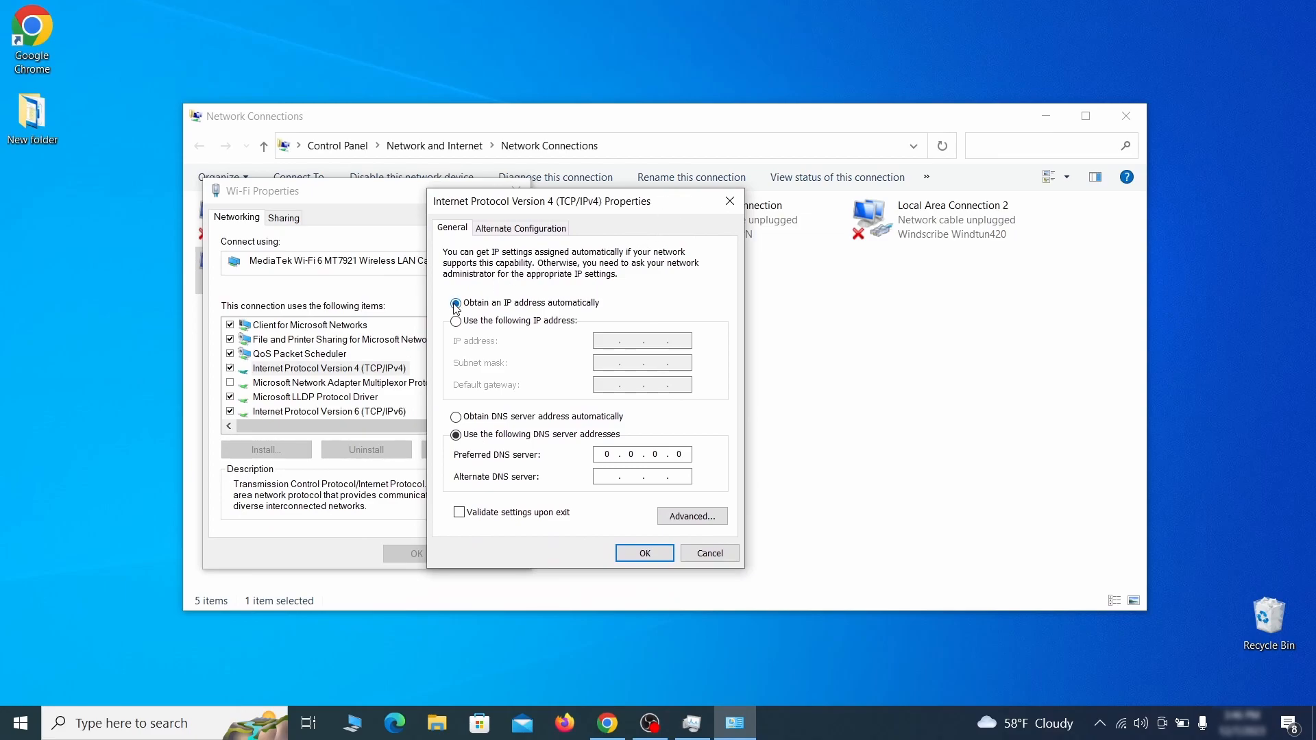
left_click(713, 518)
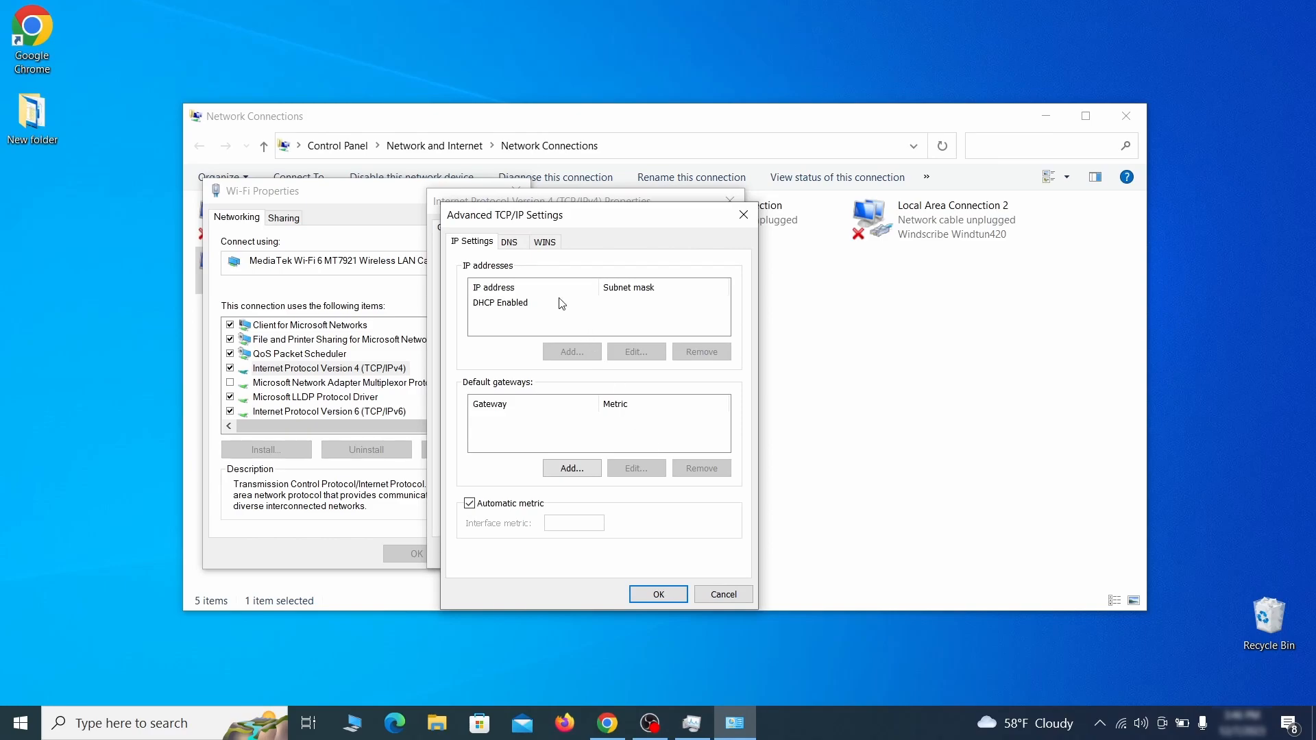
Step: Remove the DNS server address 0.0.0.0 and confirm the advanced and IPv4 settings
left_click(510, 242)
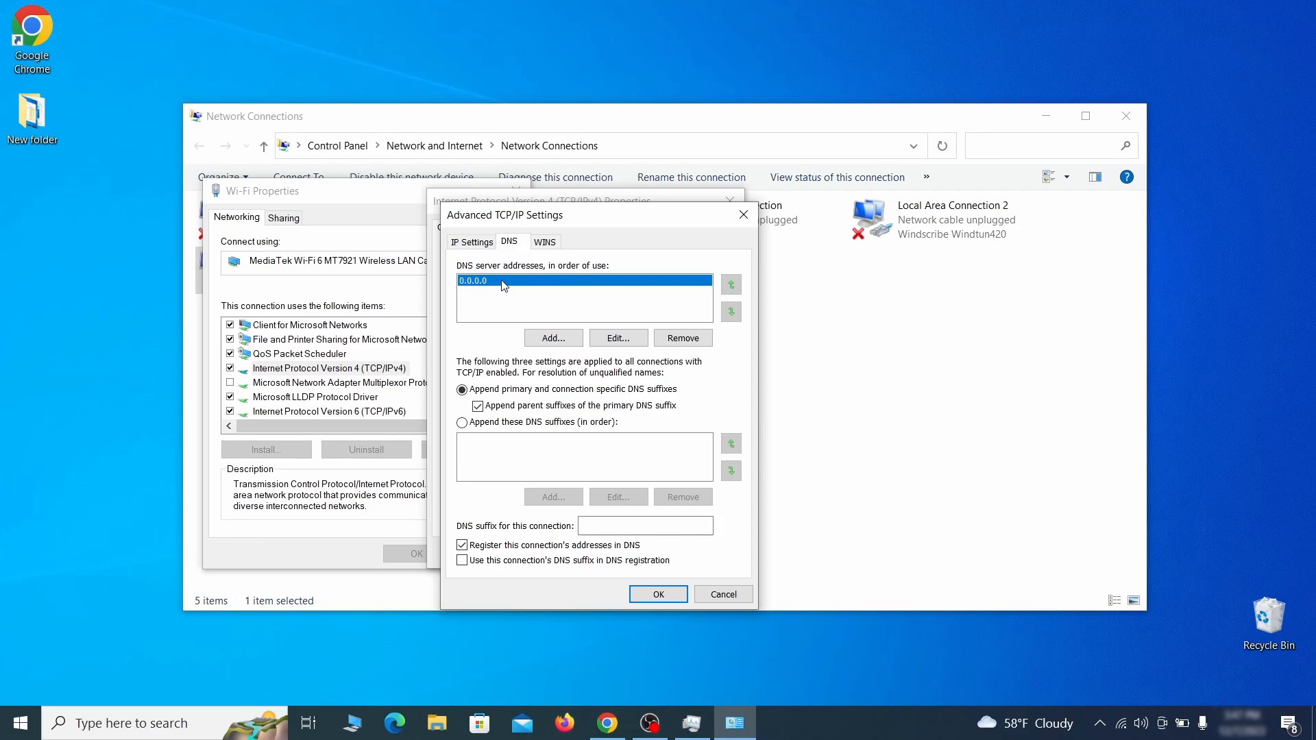
left_click(697, 345)
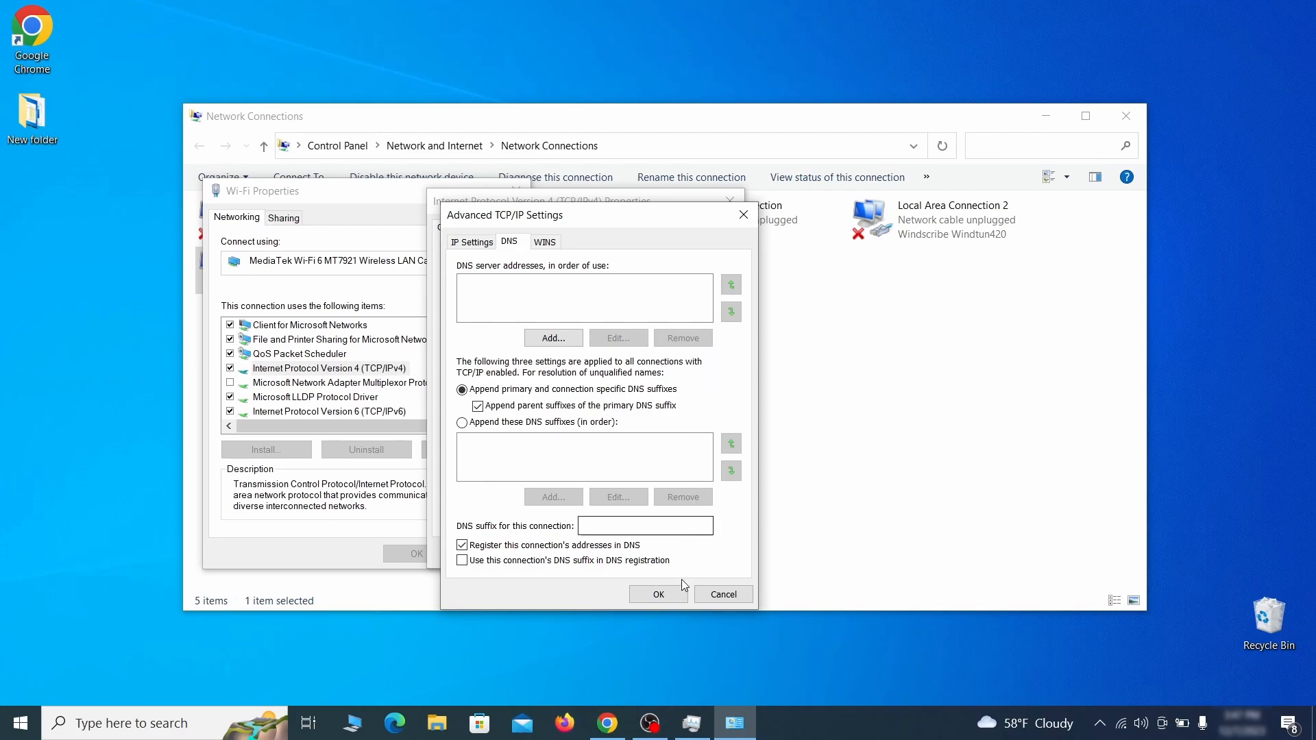
left_click(670, 597)
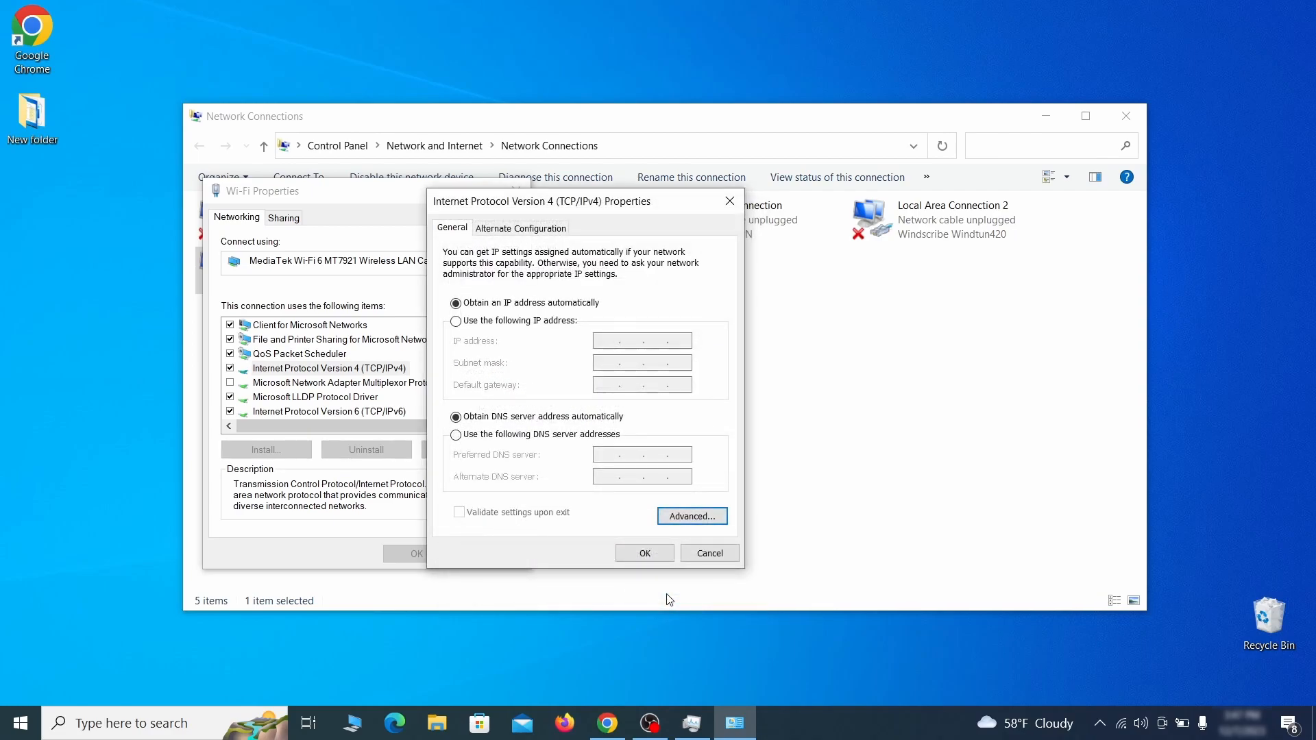
left_click(644, 555)
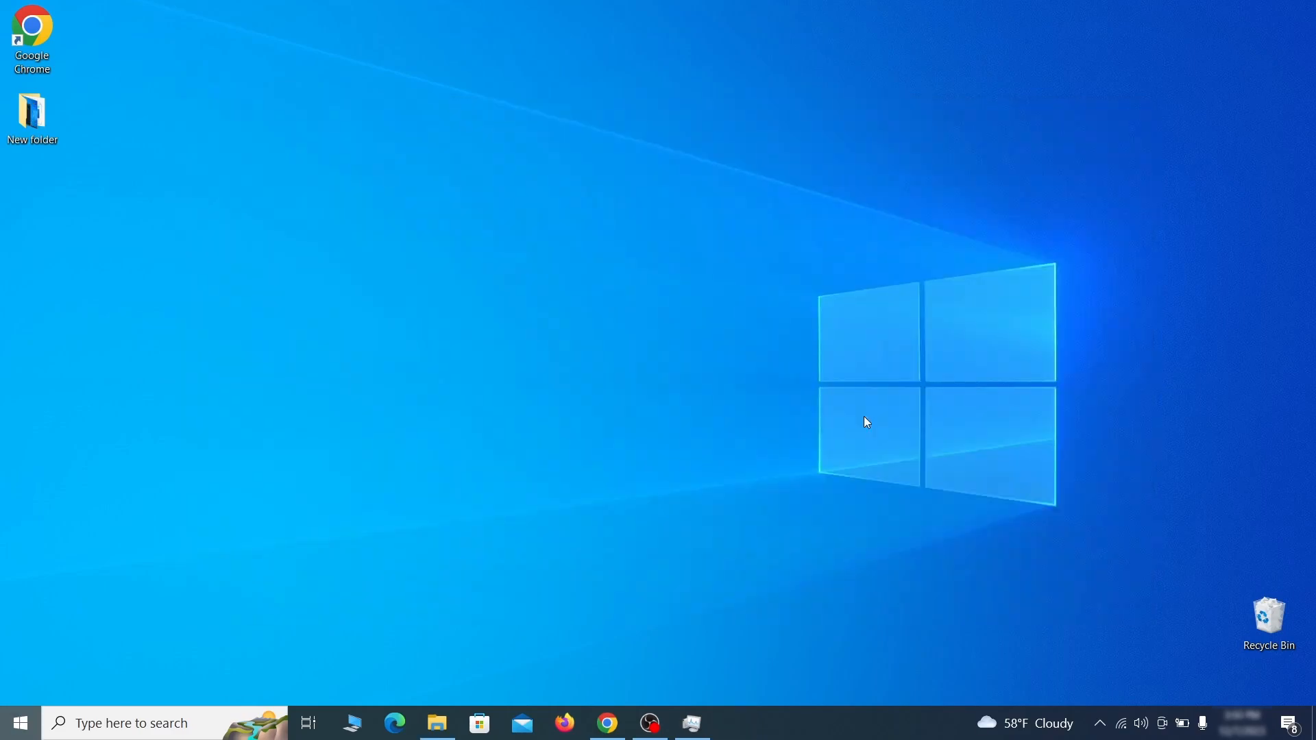
Step: Open the file C:\Windows\System32\drivers\etc\hosts with Notepad
key("super")
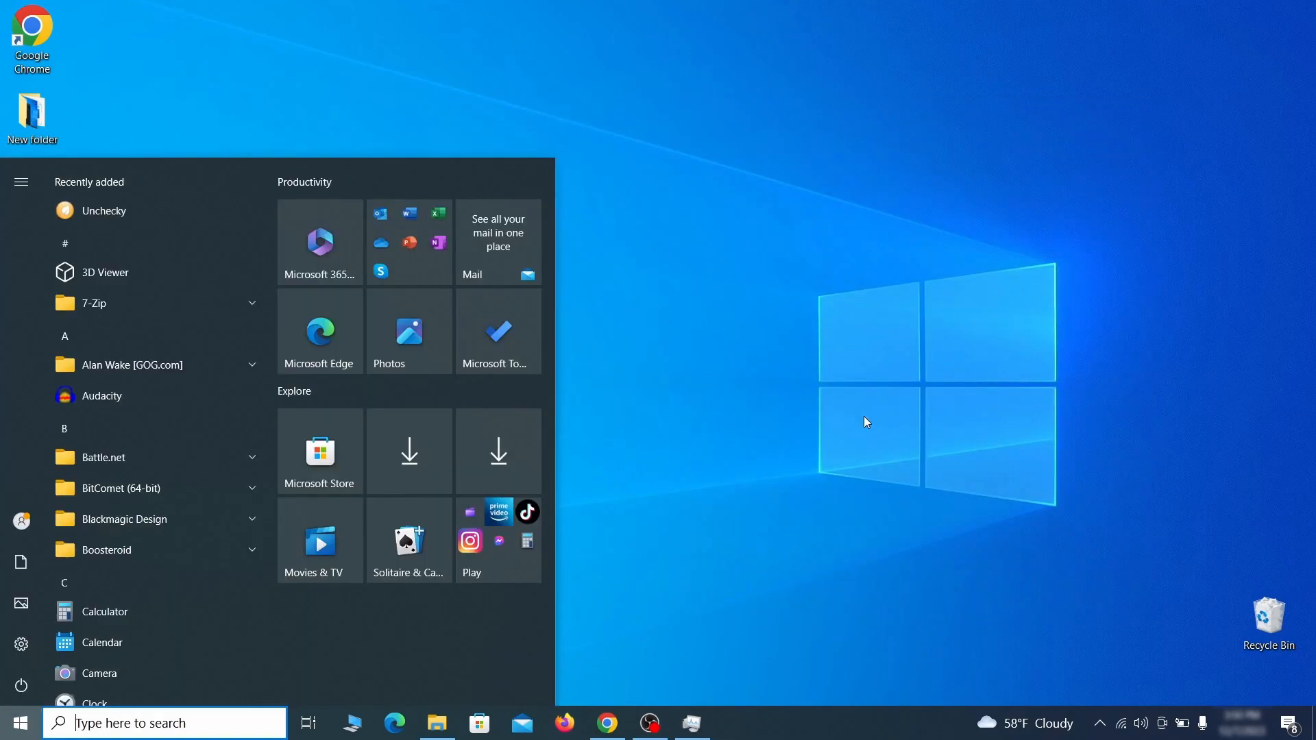
key("Escape")
type("C:\\Windows\\System32\\drivers\\etc\\hosts")
key("Return")
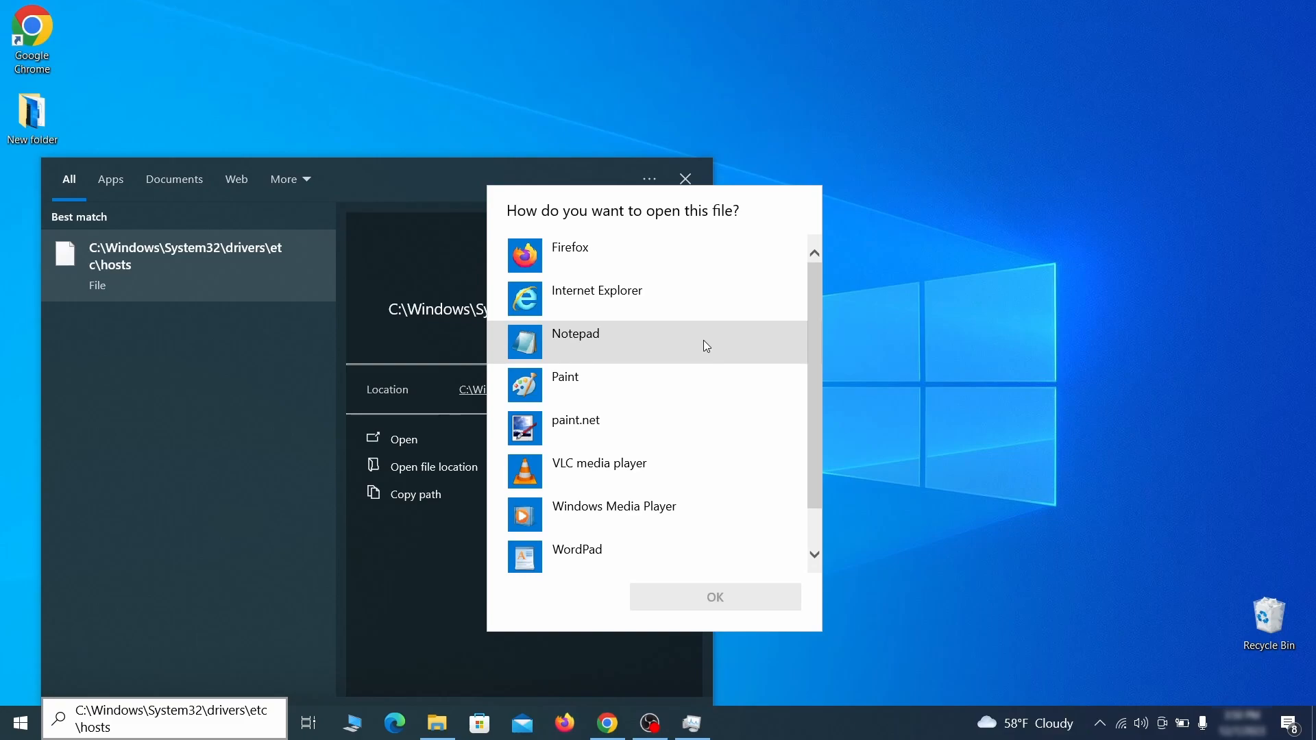
double_click(704, 340)
Step: Delete all the 0.0.0.0 entries below the localhost lines in the hosts file
scroll(396, 347, "down", 3)
left_click(396, 347)
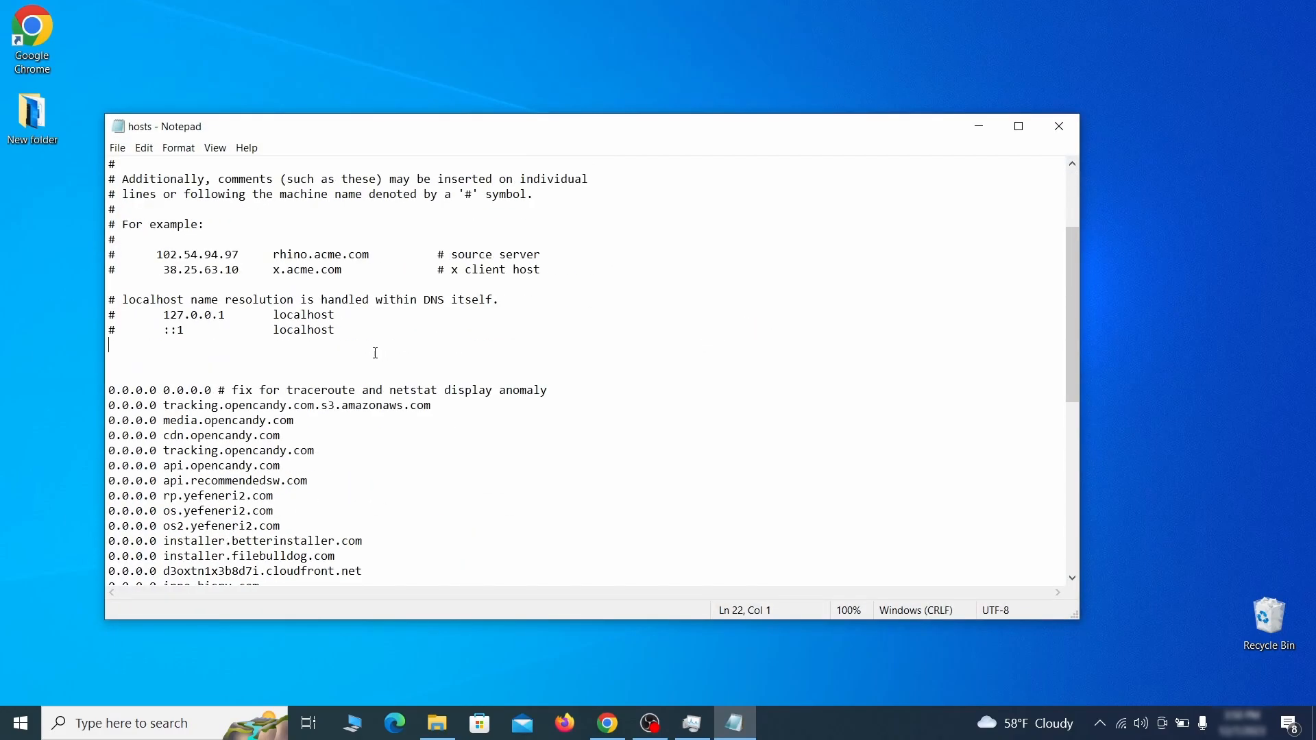
left_click_drag(110, 391, 334, 552)
scroll(355, 465, "down", 3)
scroll(377, 452, "down", 6)
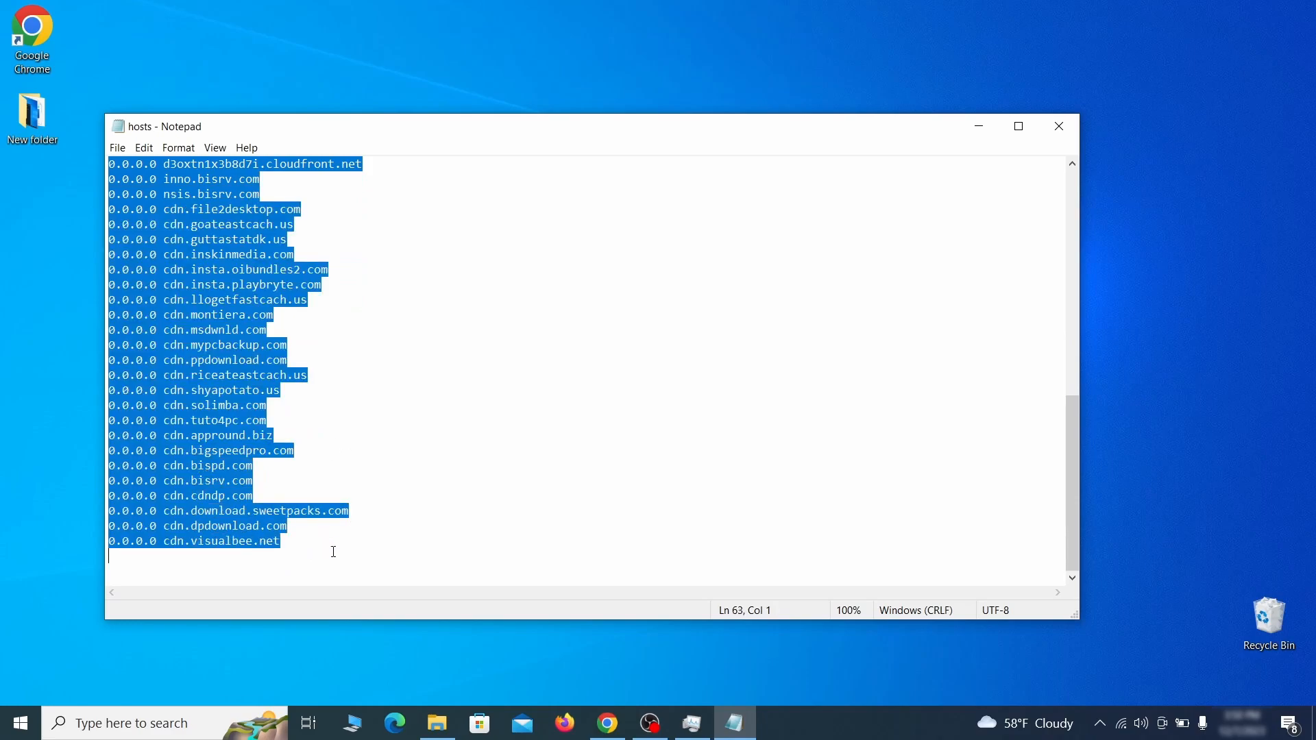
key("Delete")
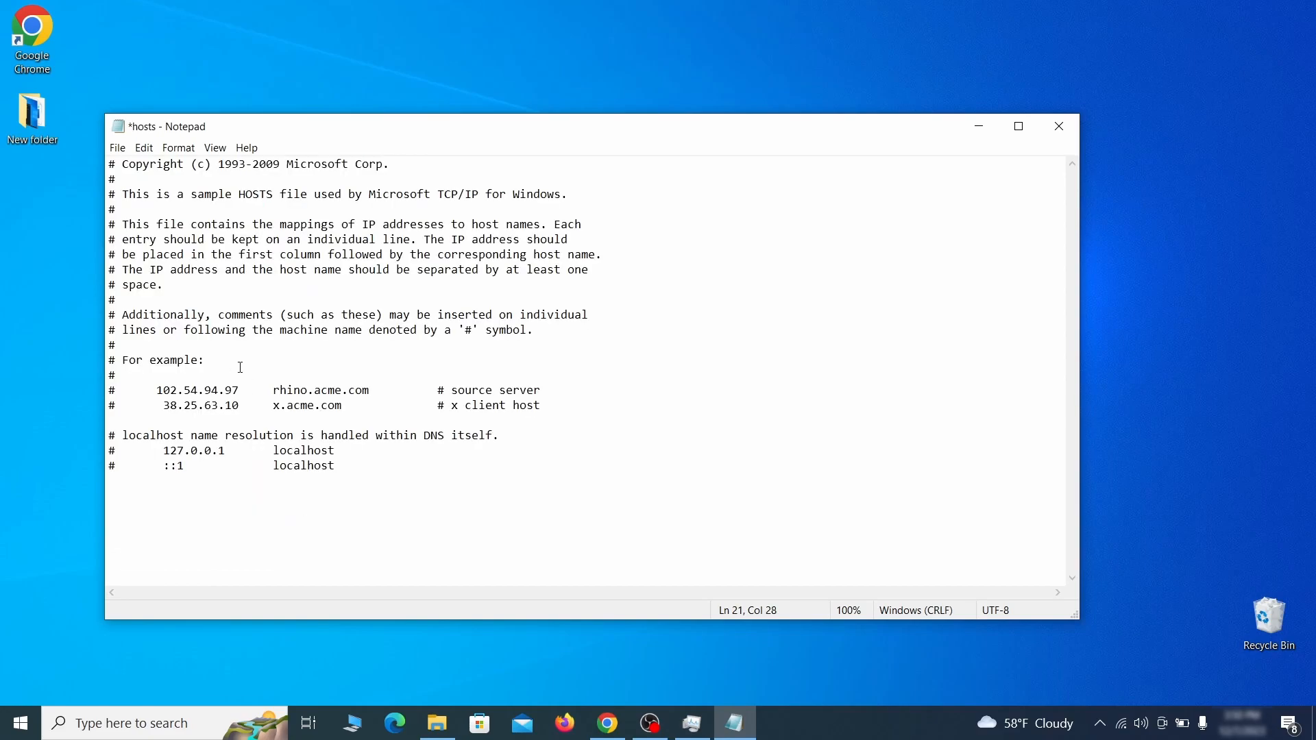
Step: Save the edited hosts file and close Notepad
left_click(122, 149)
left_click(169, 215)
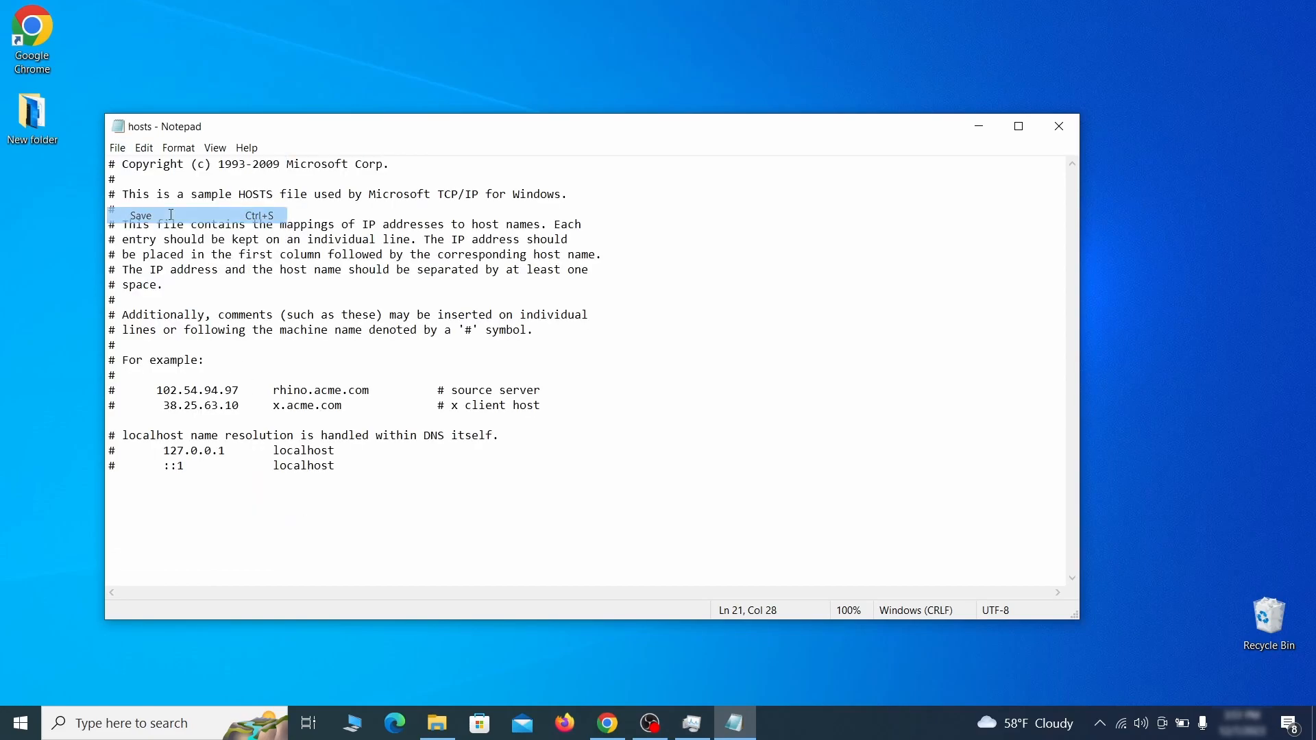
left_click(1068, 126)
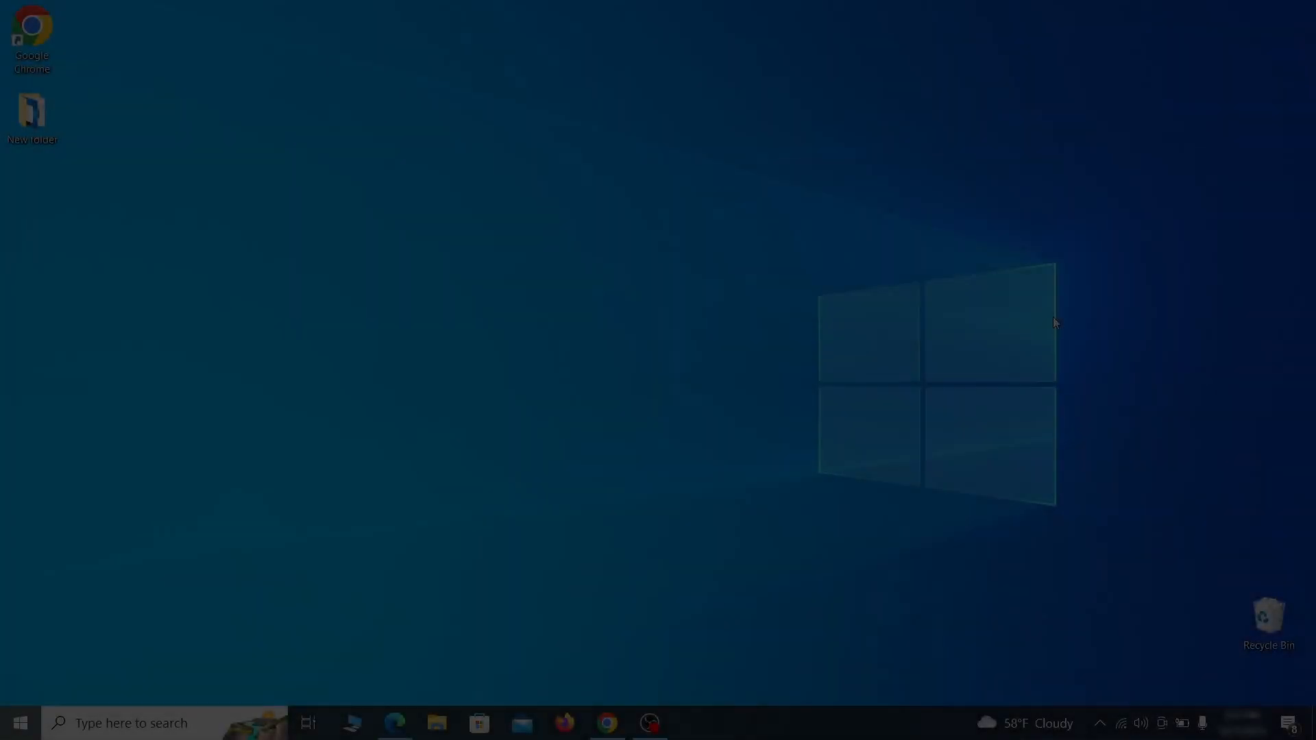
Step: Open the Startup Apps settings, turn off Example Malware App and close the settings window
key("super")
type("startup")
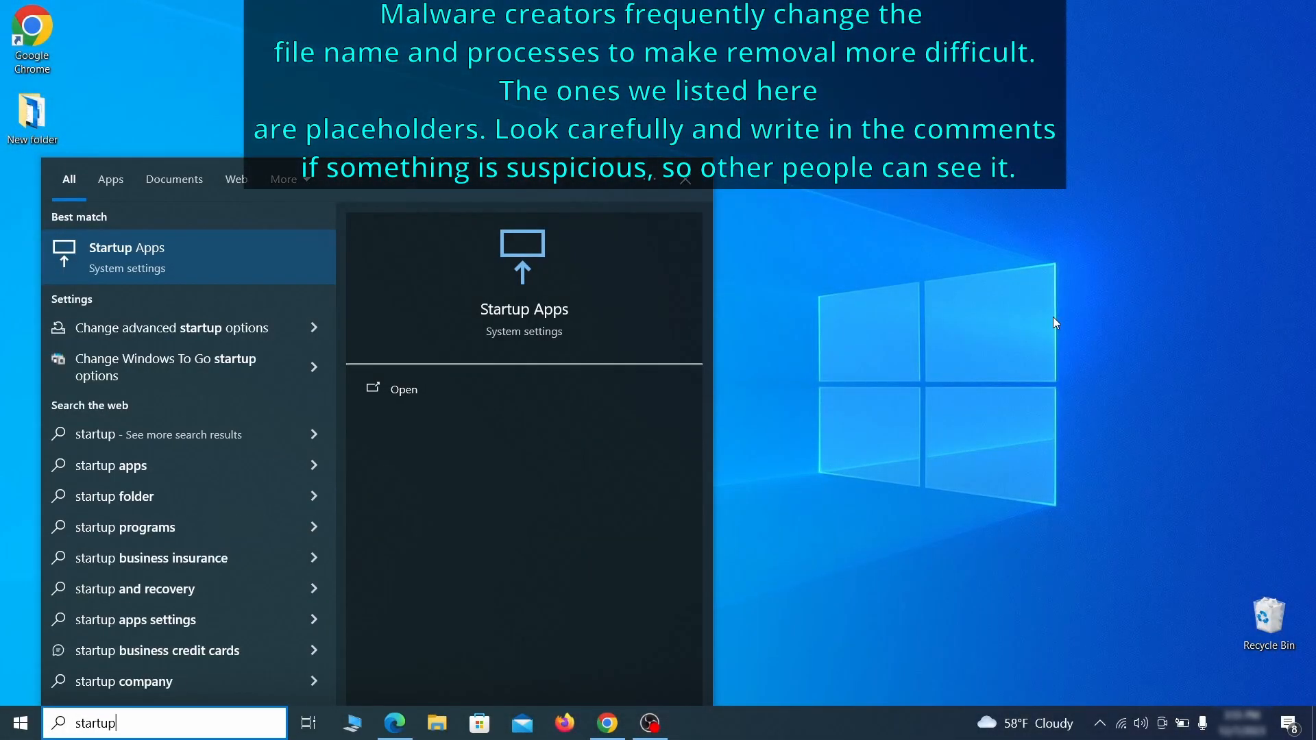
type(" apps")
key("Return")
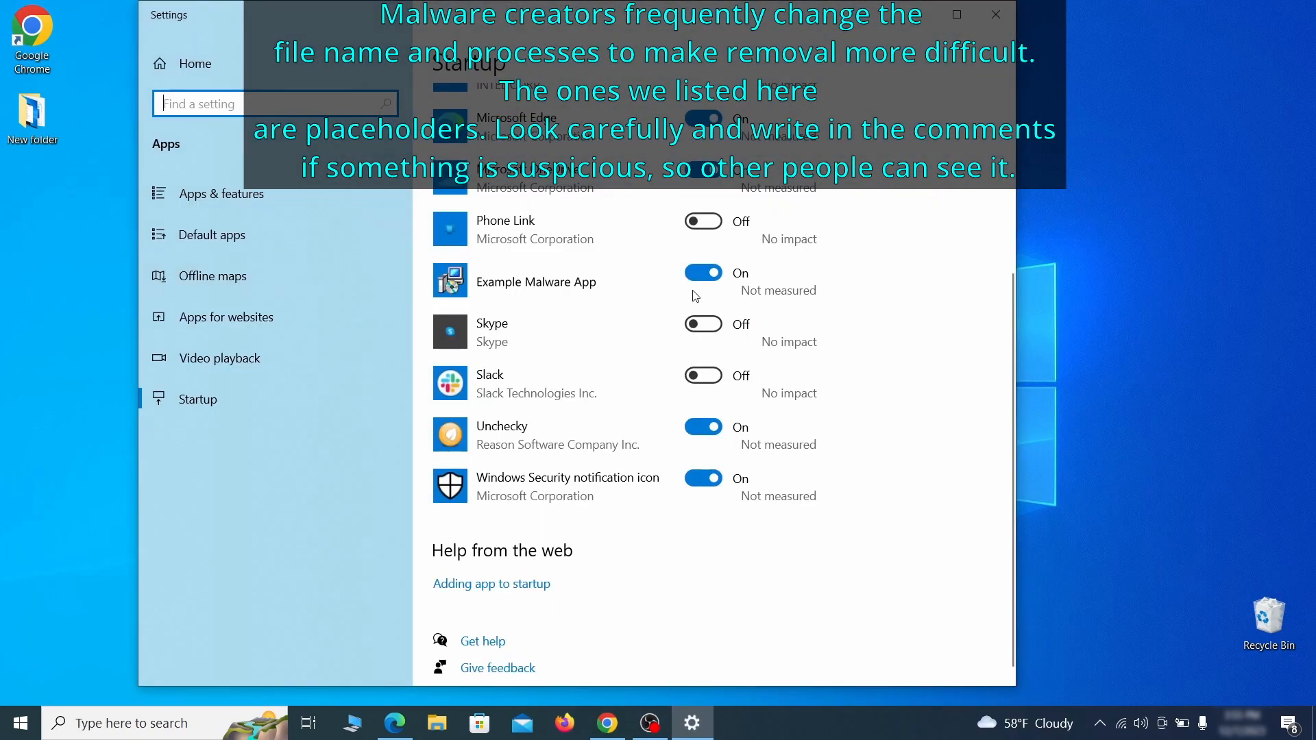
left_click(706, 284)
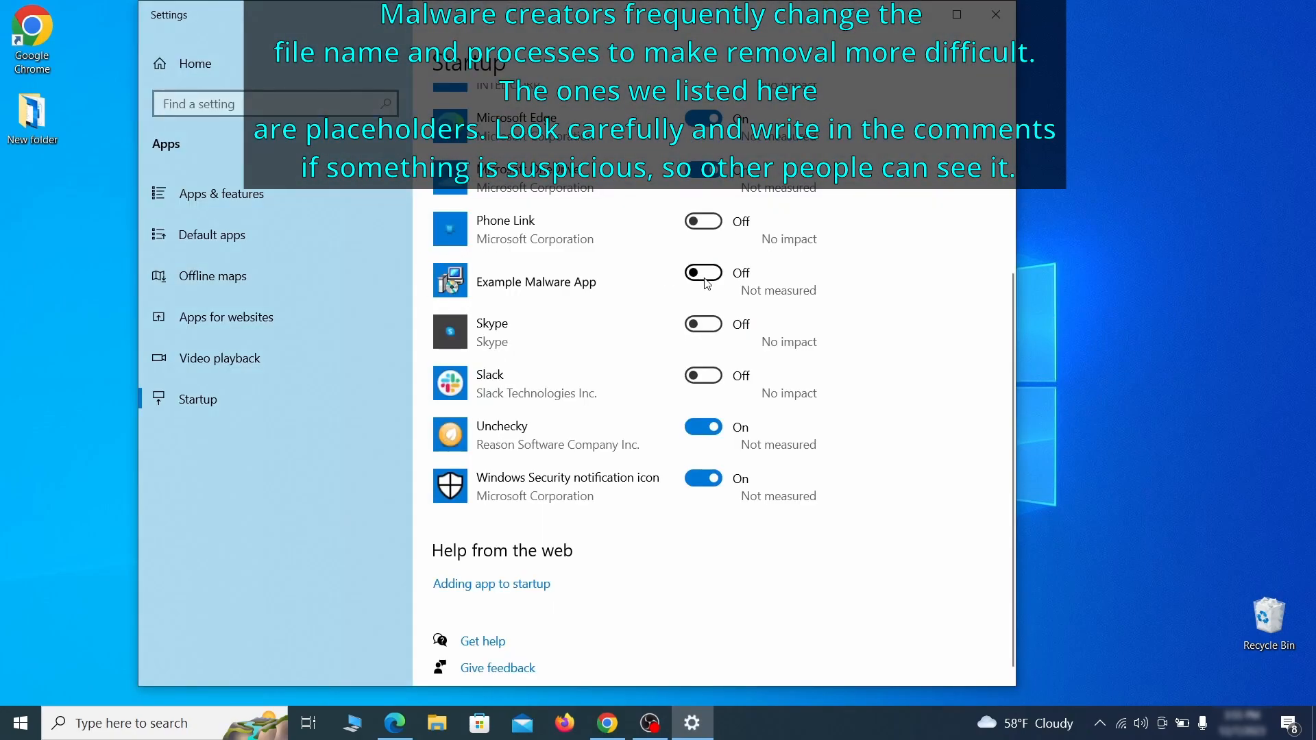
left_click(996, 14)
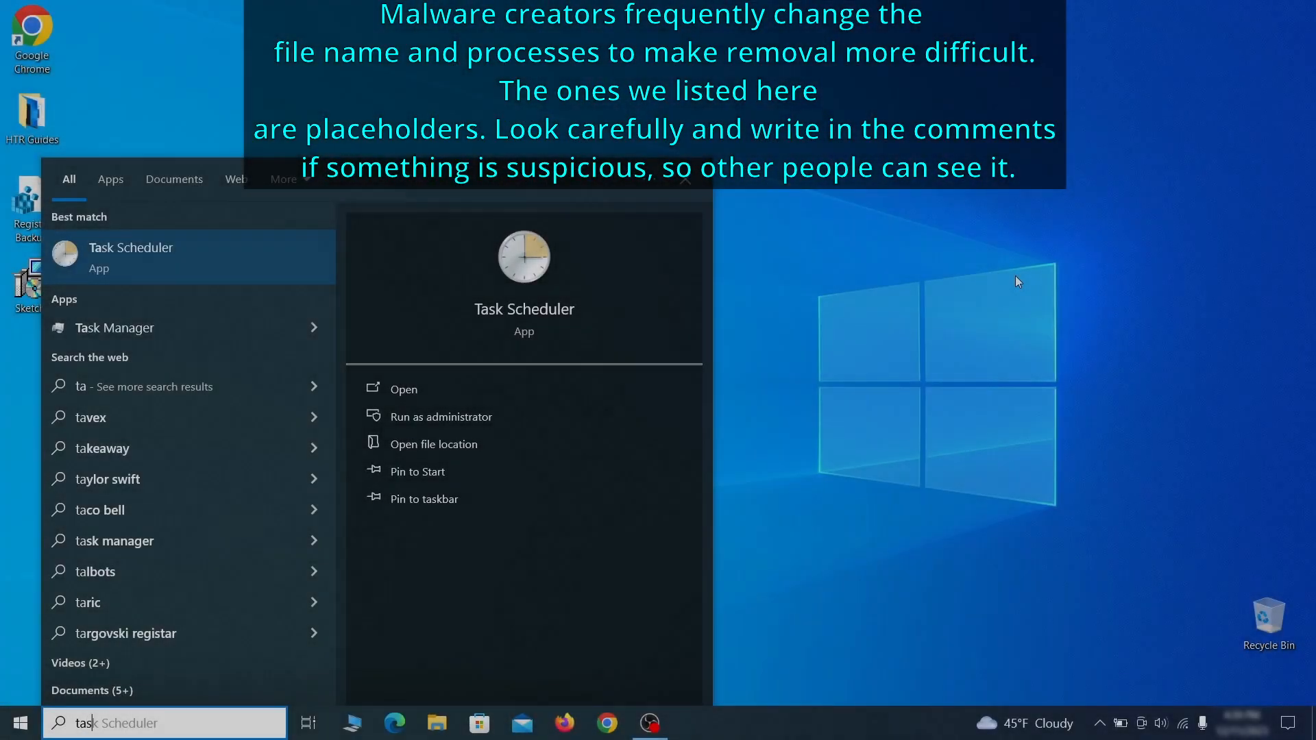
Step: Open the Task Scheduler Library and examine the triggers and actions of the Example Malware App task
type("k schedule")
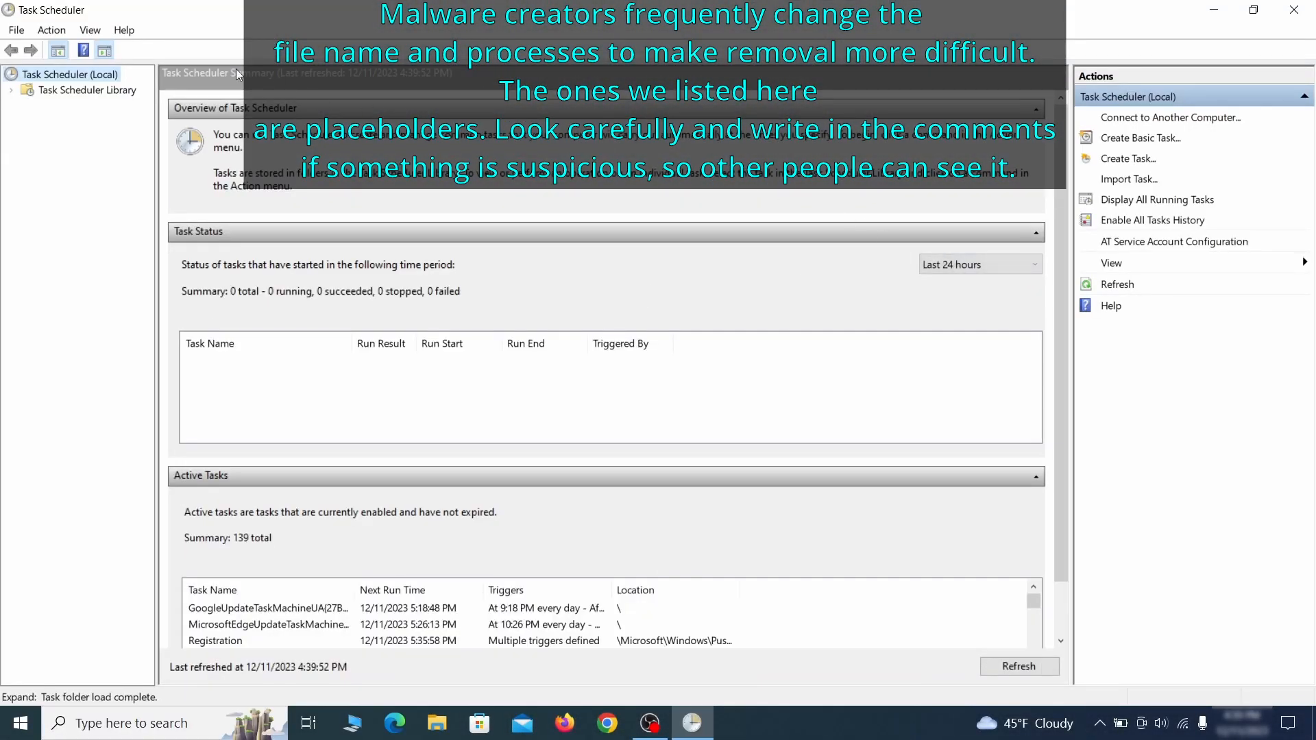
left_click(123, 90)
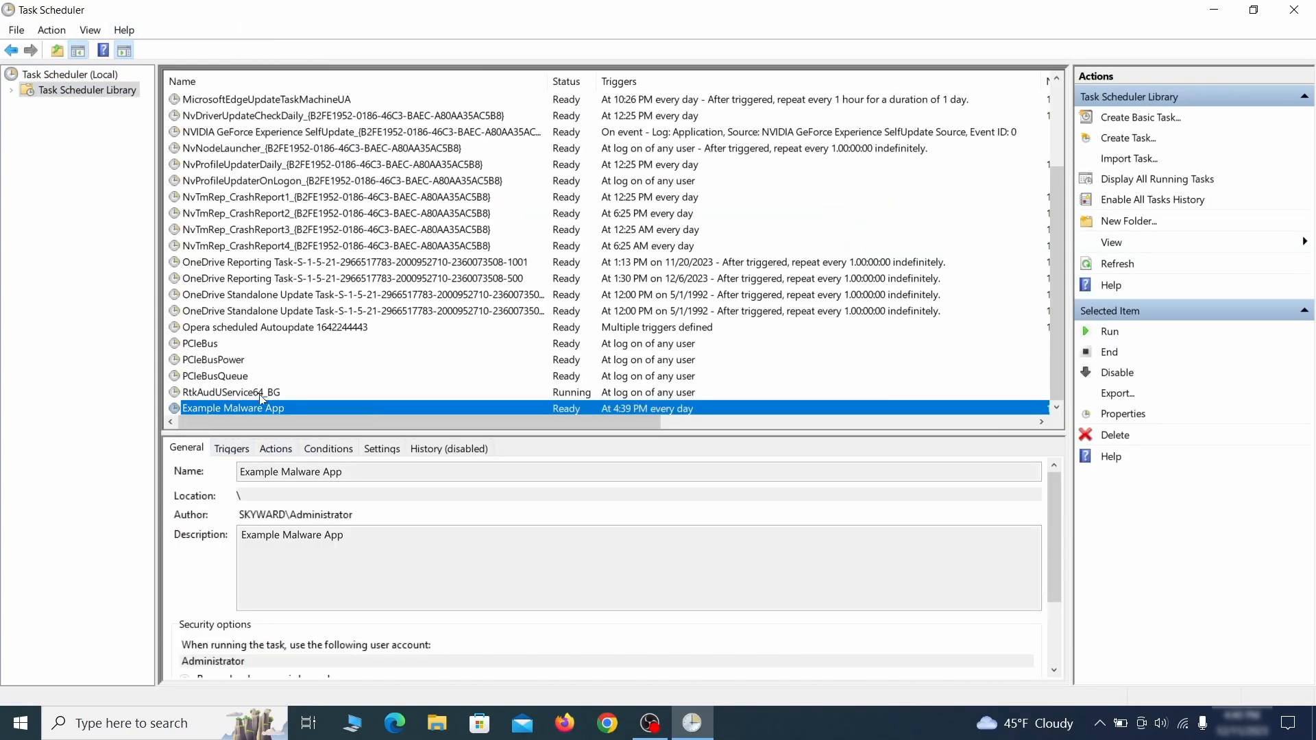
right_click(379, 411)
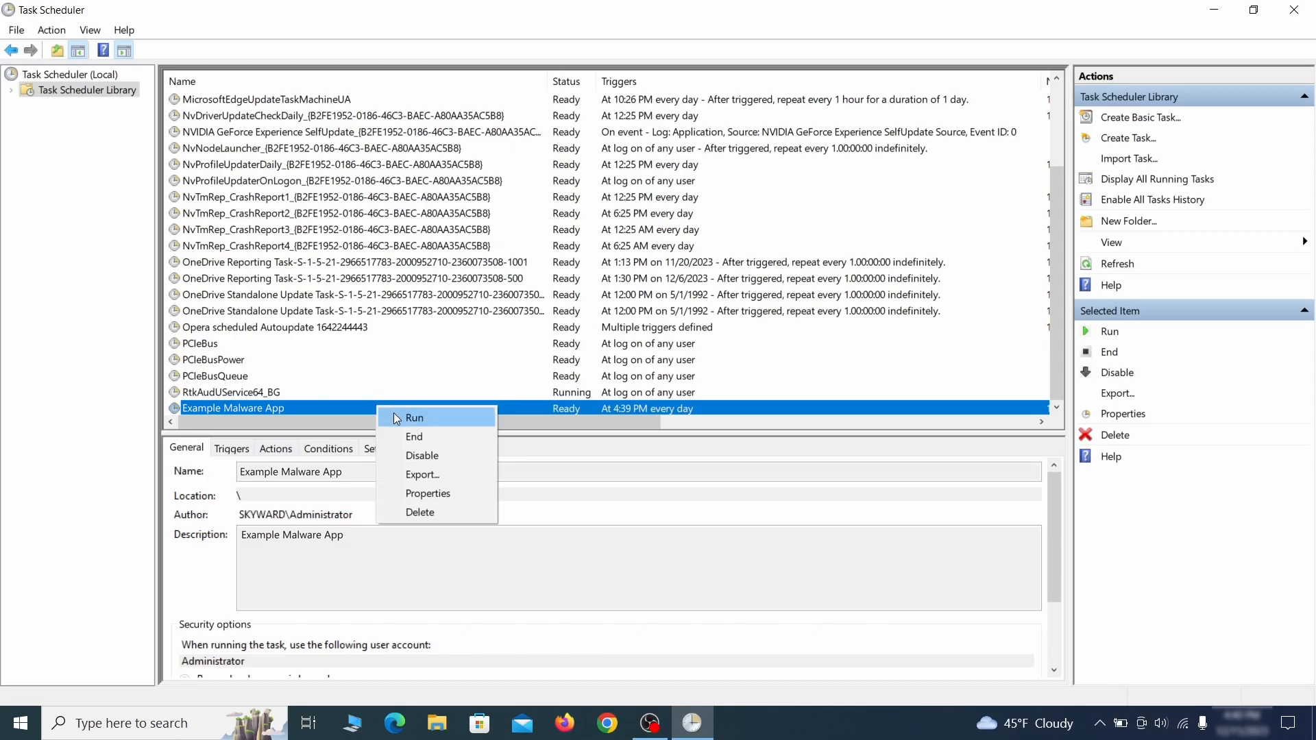
left_click(431, 493)
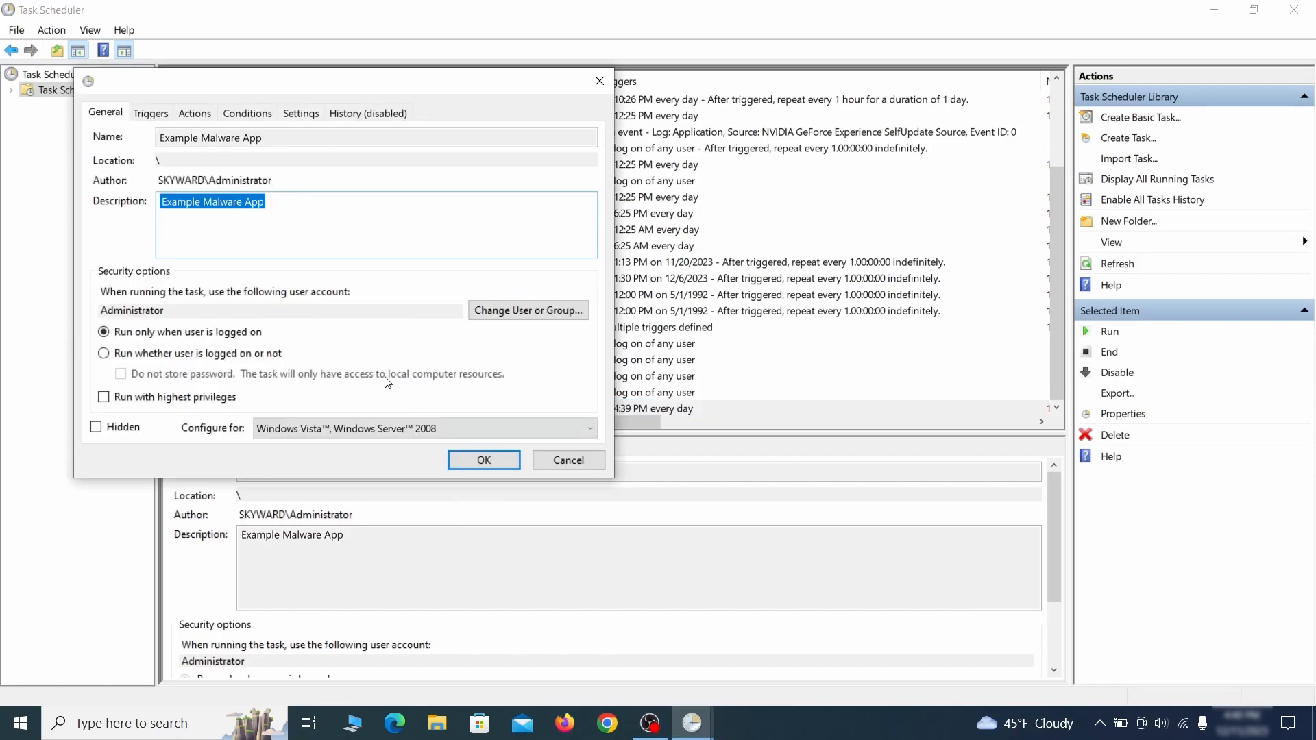
left_click(150, 113)
left_click(196, 113)
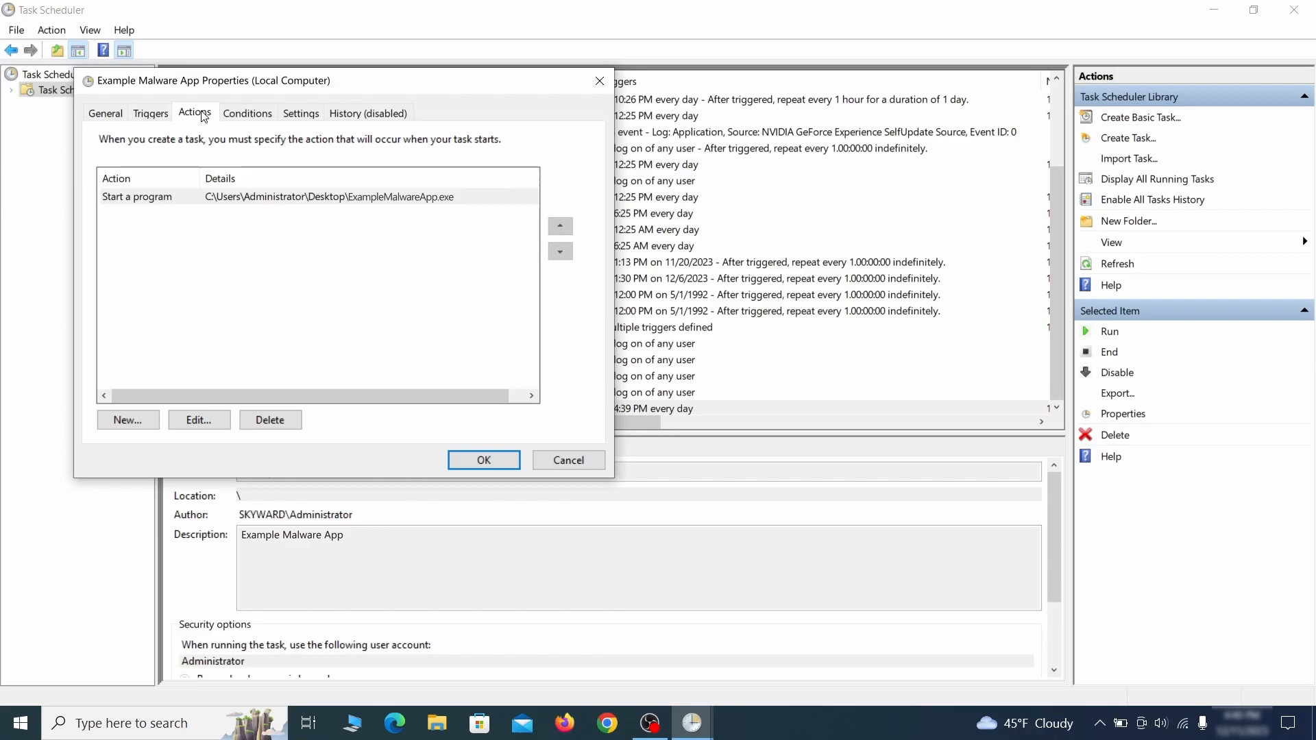
key("Escape")
Step: Delete the Example Malware App task from the Task Scheduler Library and confirm the deletion
right_click(423, 407)
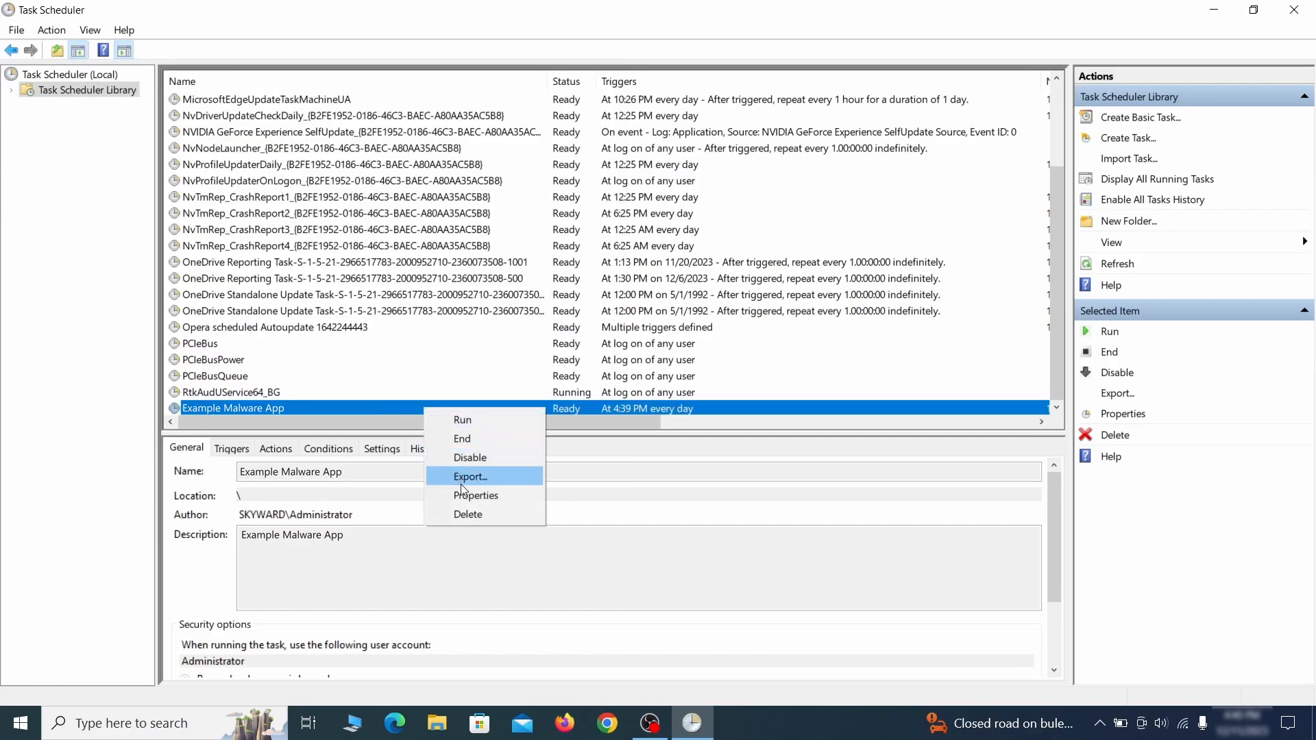
left_click(468, 513)
left_click(660, 484)
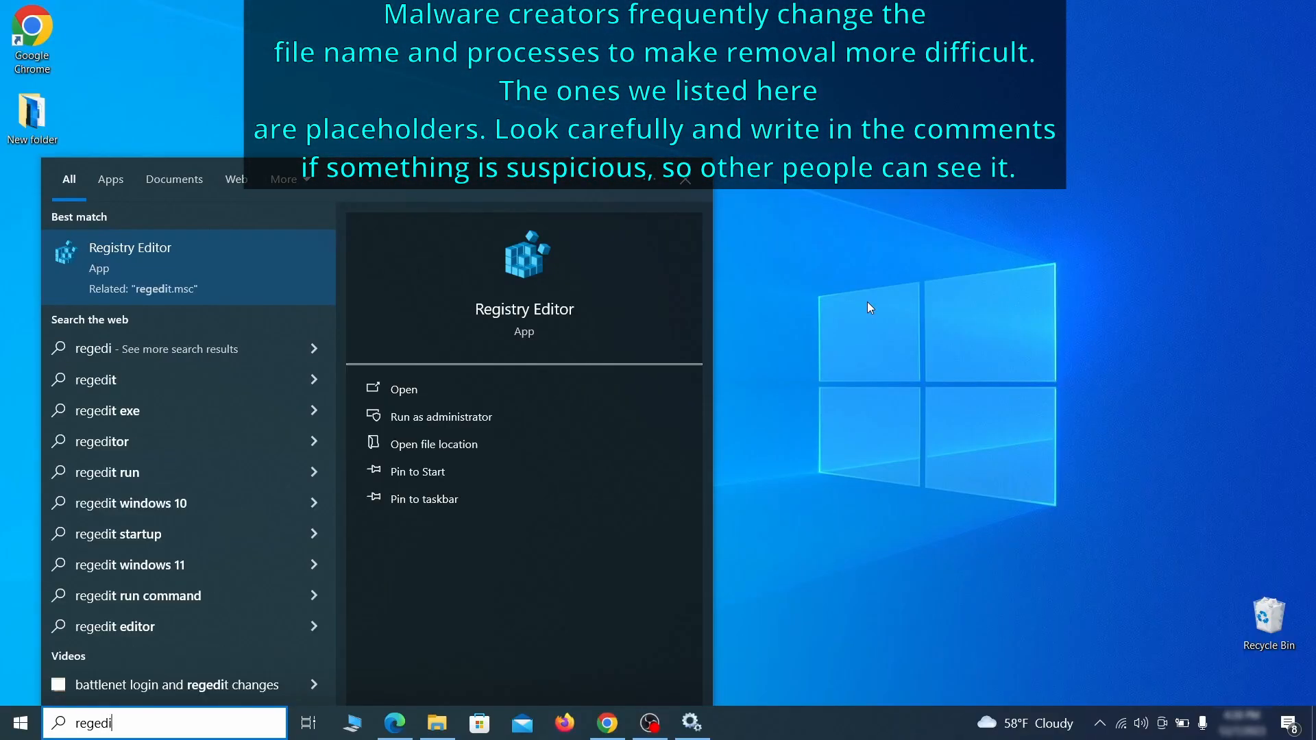
Step: Search Windows for regedit and run Registry Editor as administrator
type("t")
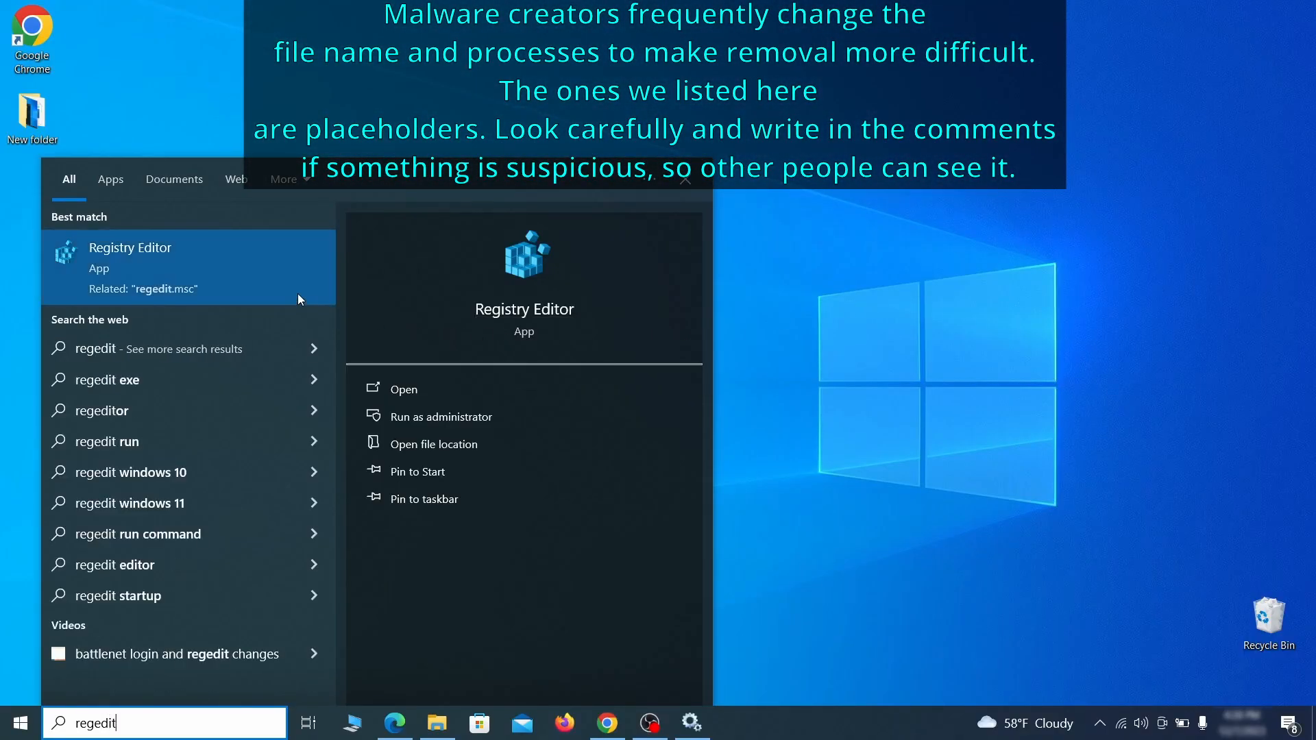
right_click(244, 259)
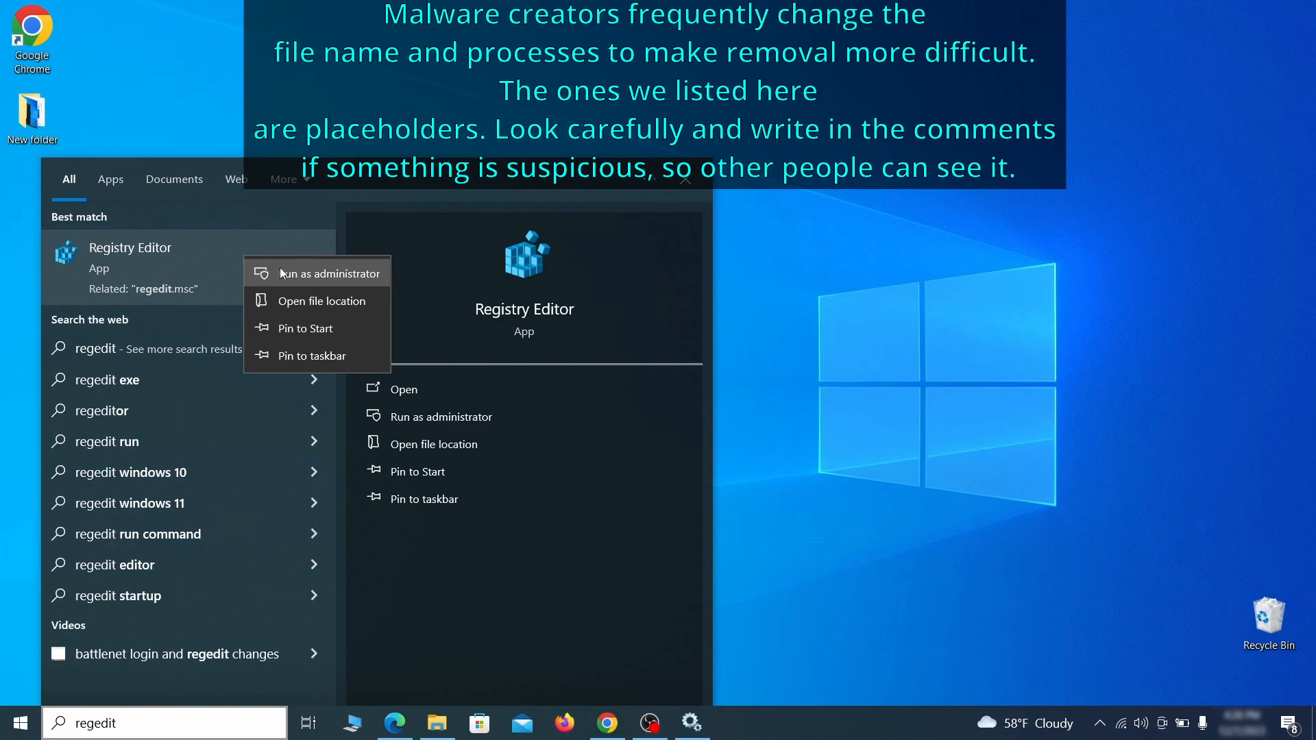
left_click(342, 272)
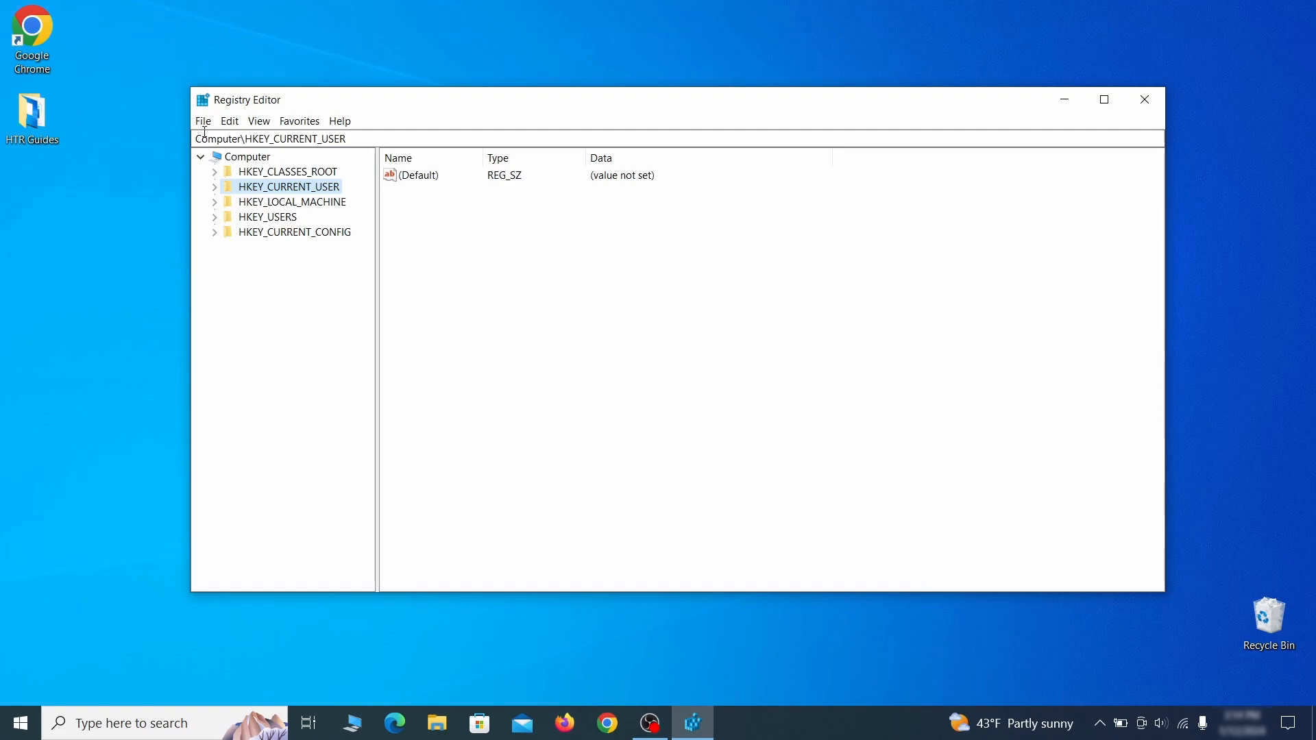
Step: Export a registry backup to the Desktop with the file name Registry Backup 1
left_click(204, 122)
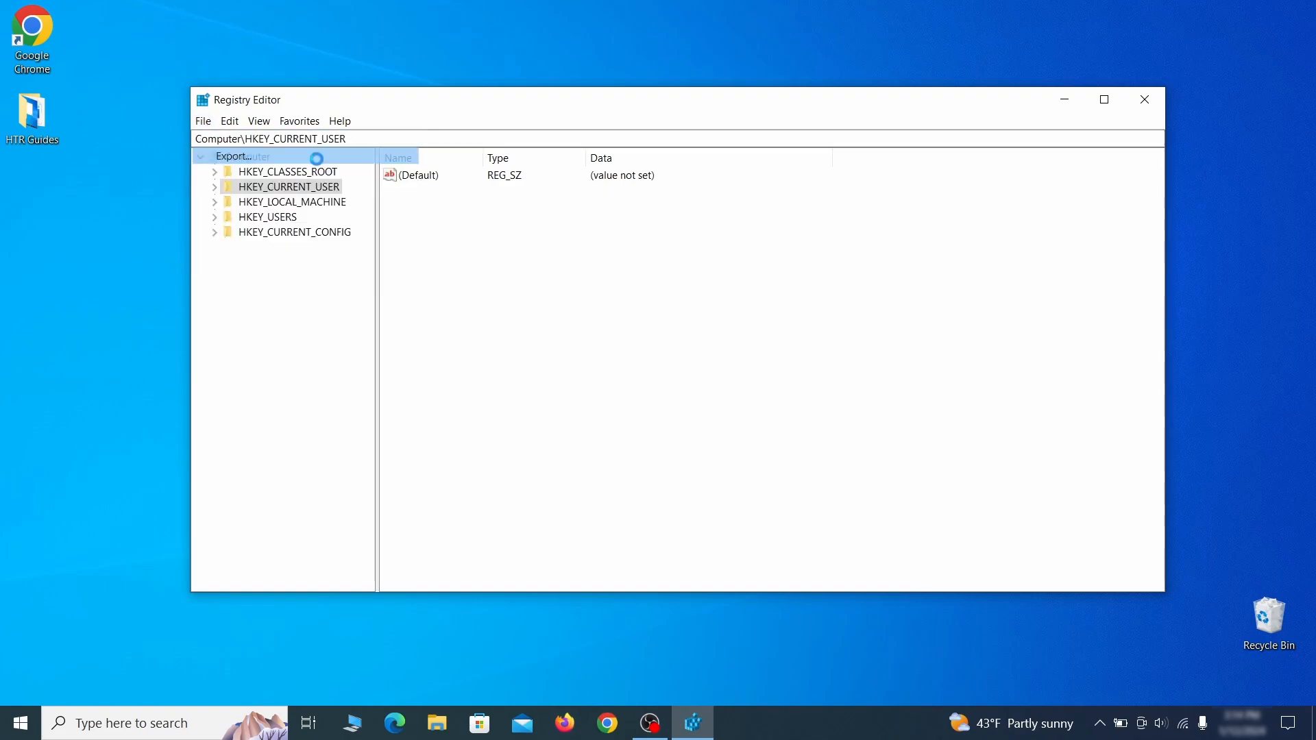
left_click(317, 159)
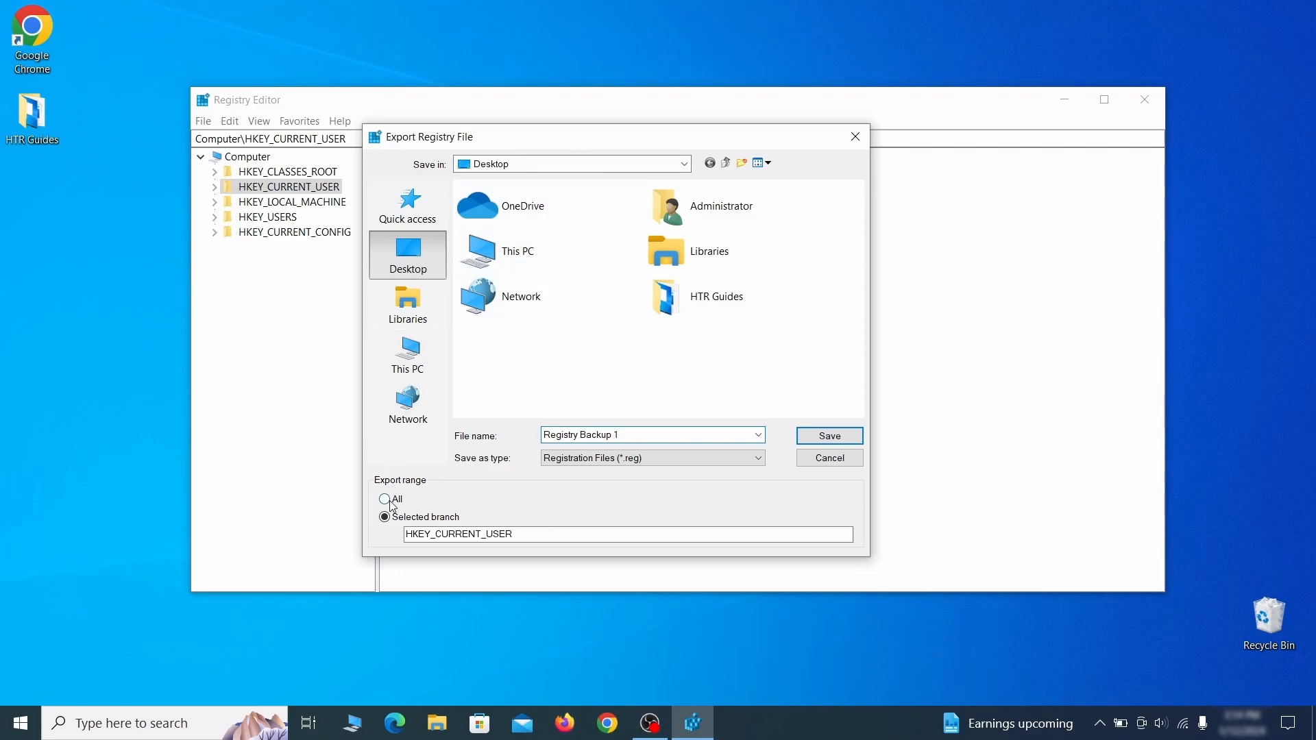
key("Return")
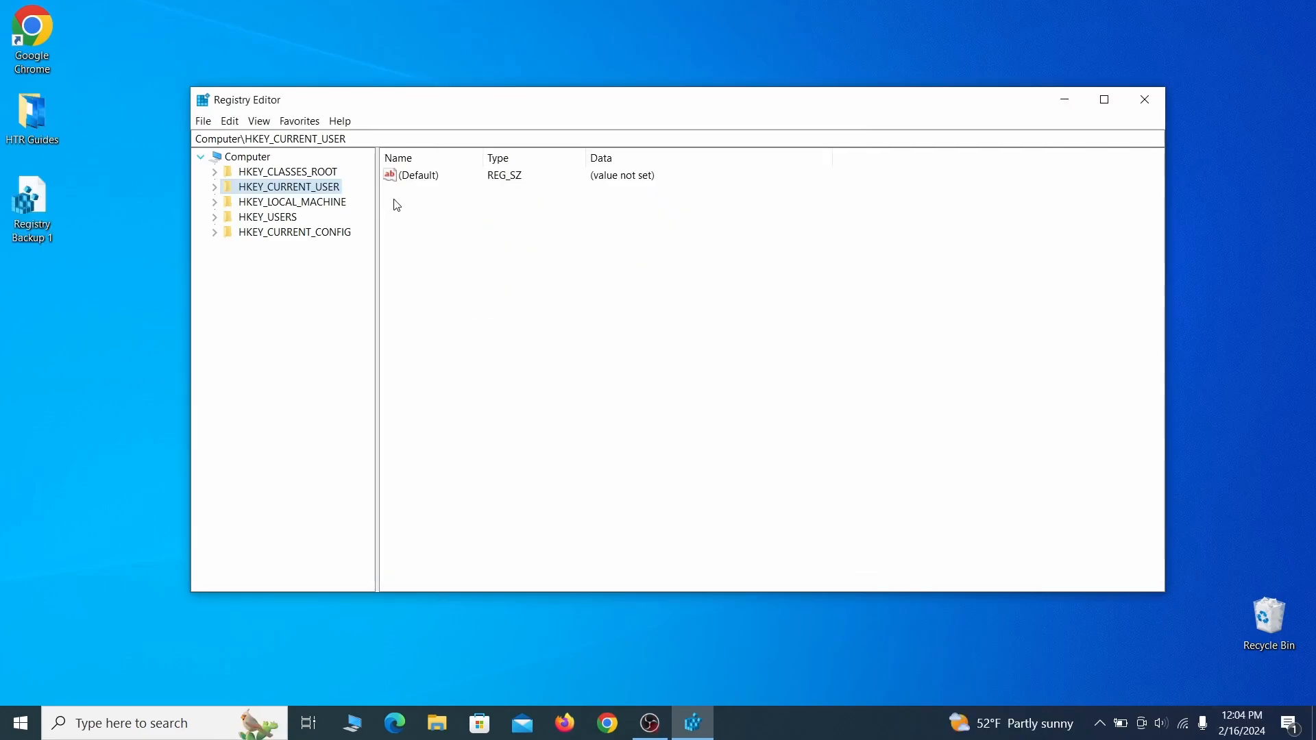
Step: Start a registry file import and select Registry Backup 1 on the Desktop
left_click(203, 122)
left_click(288, 149)
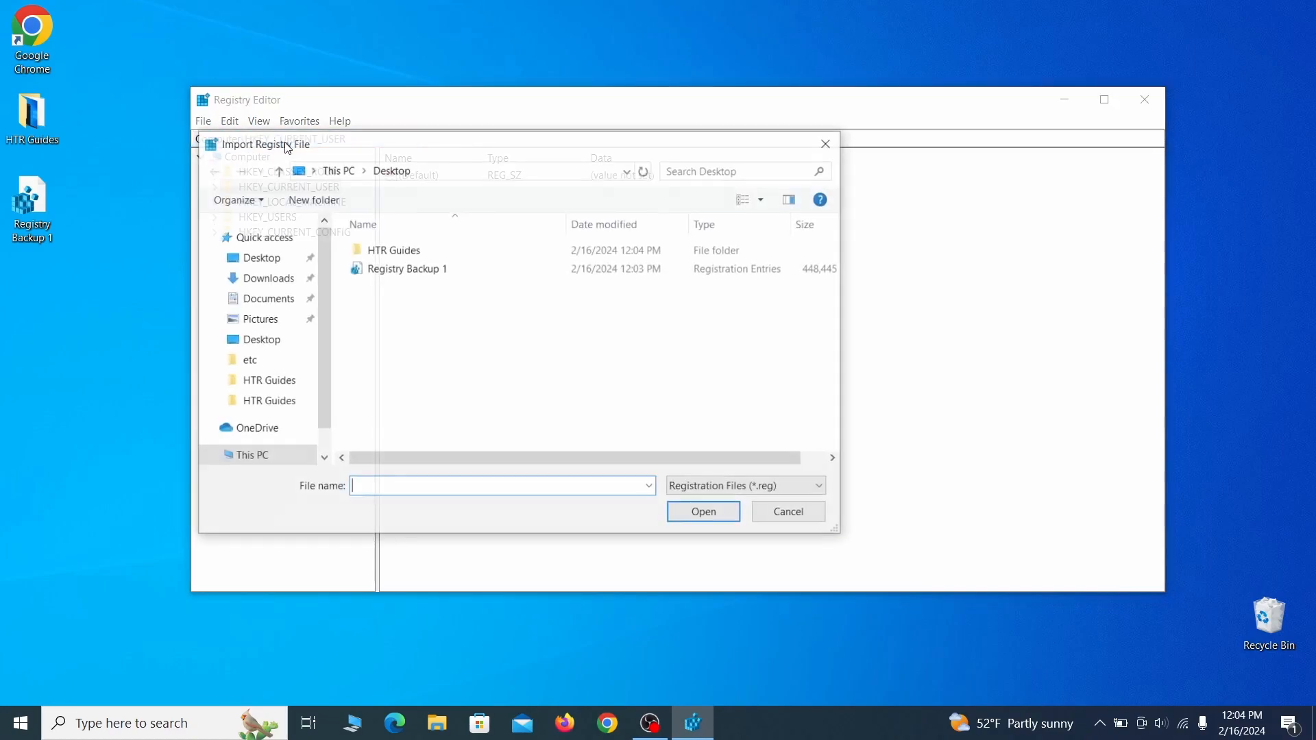
left_click(451, 270)
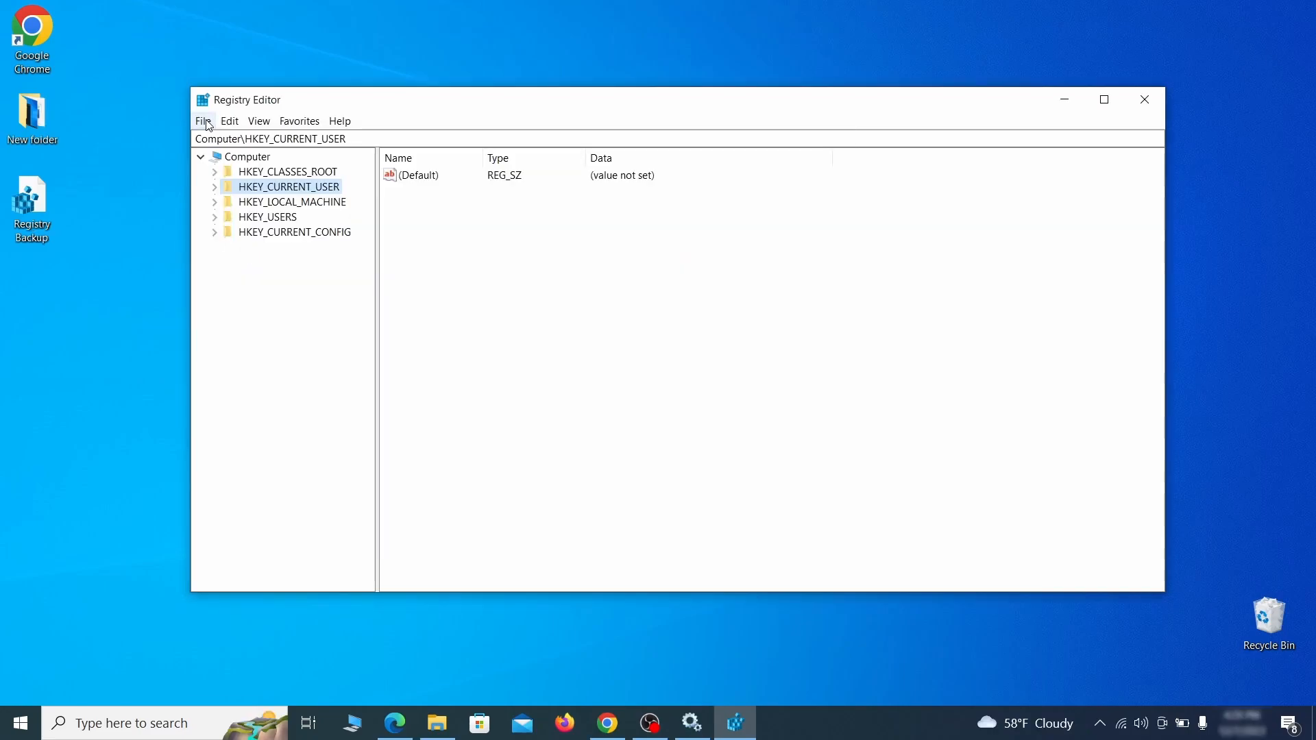
Step: Search the registry for Example Malware App and bring up the available actions for its Reopen key
left_click(203, 121)
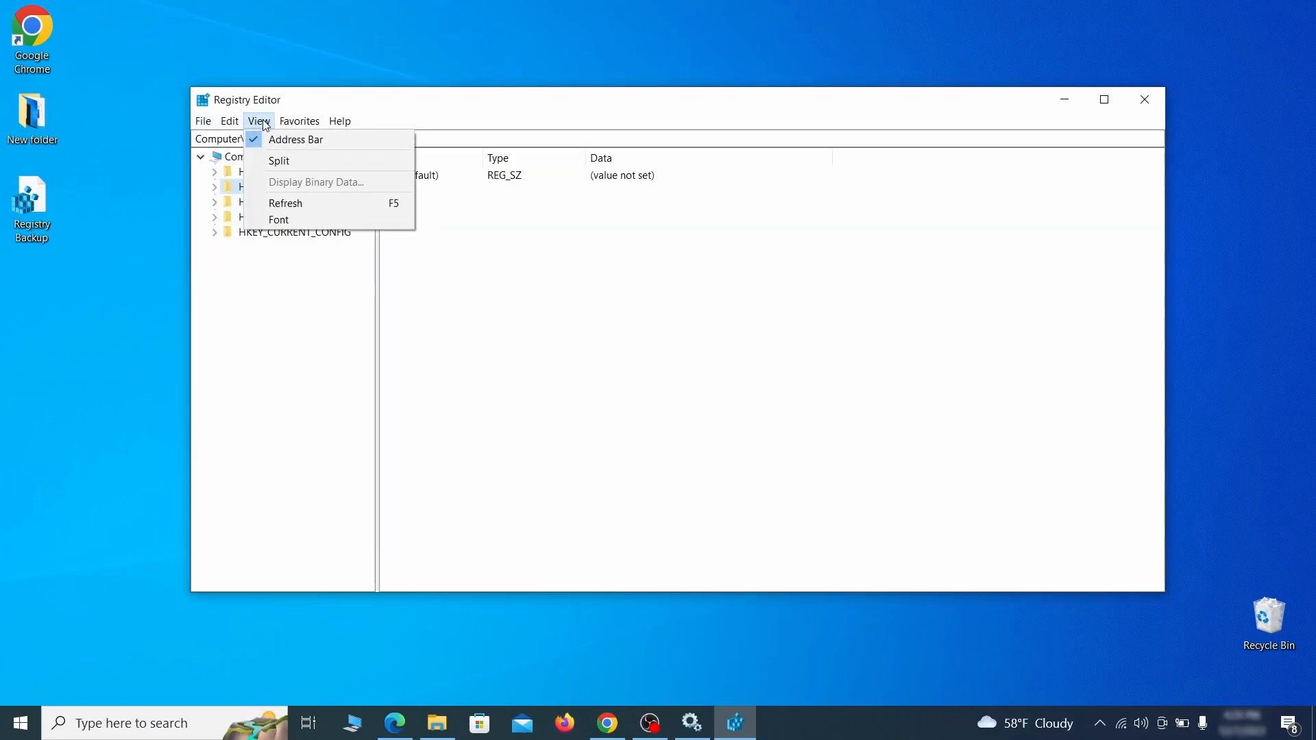
mouse_move(235, 124)
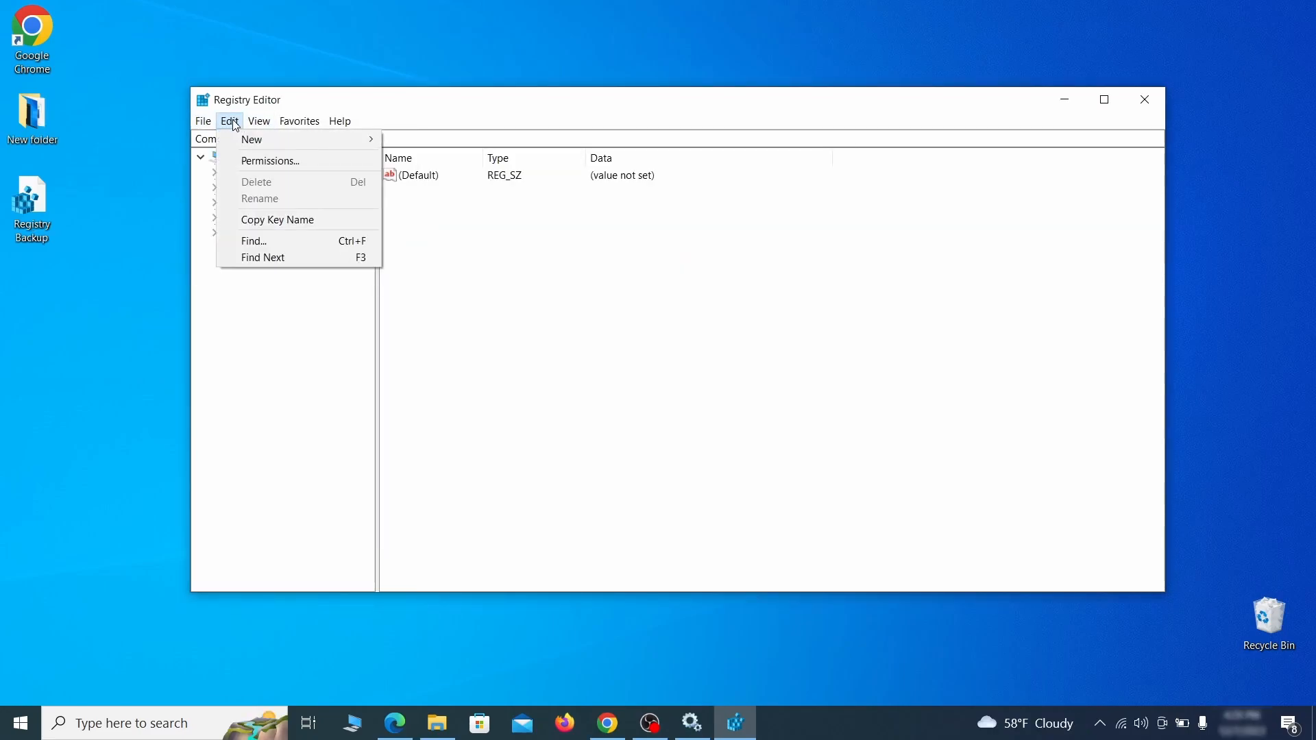
left_click(283, 240)
type("xample Malware App")
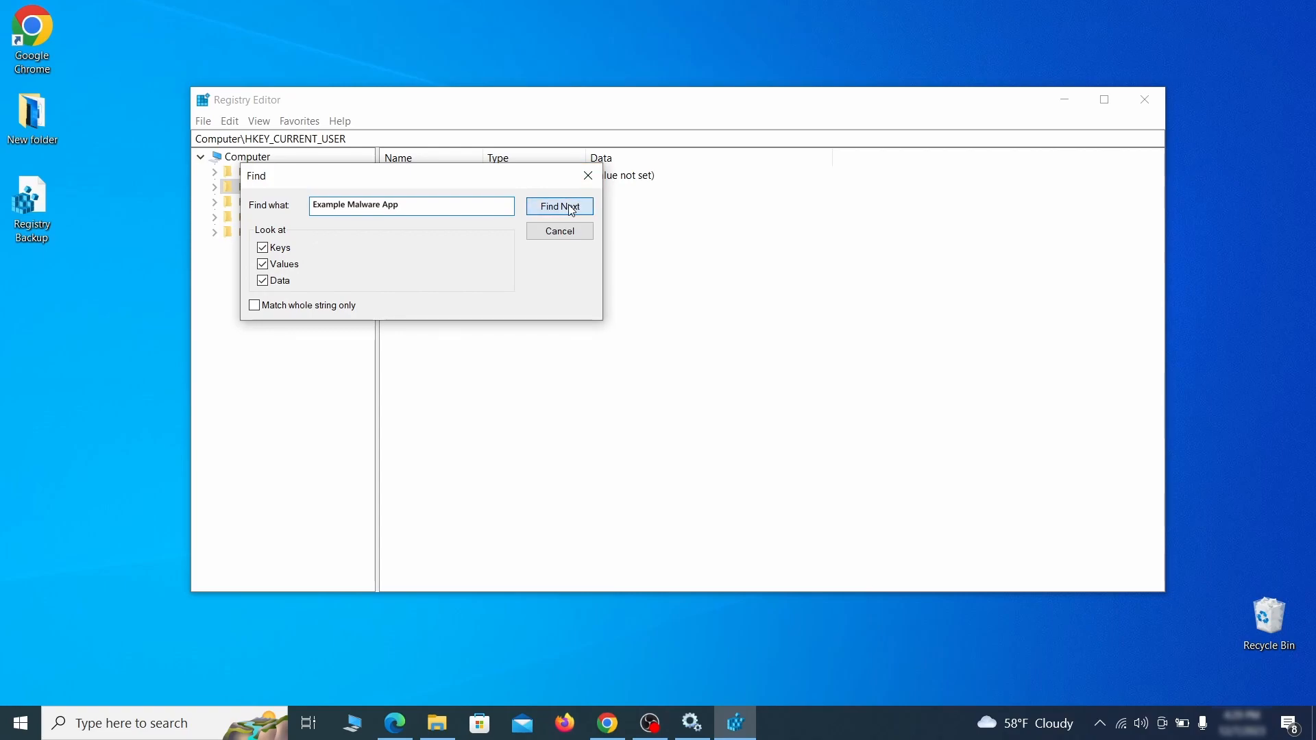
left_click(570, 206)
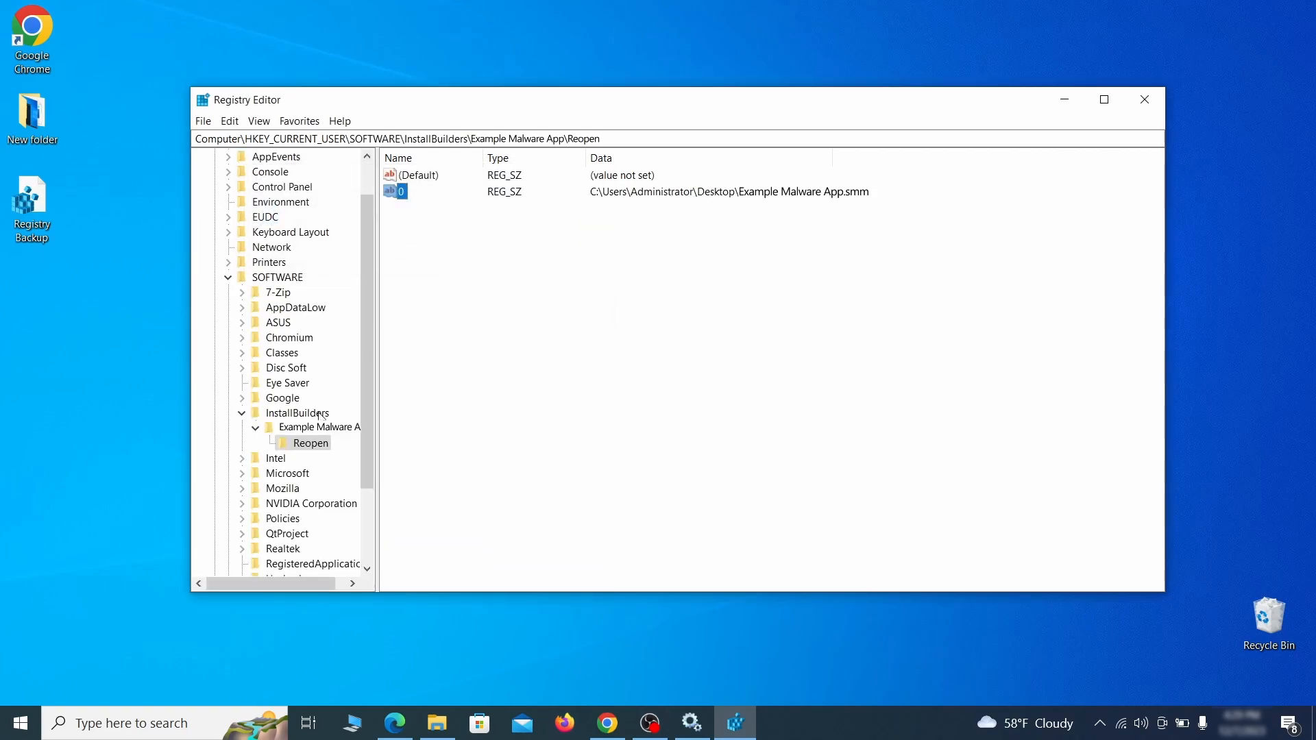
left_click(320, 448)
right_click(320, 449)
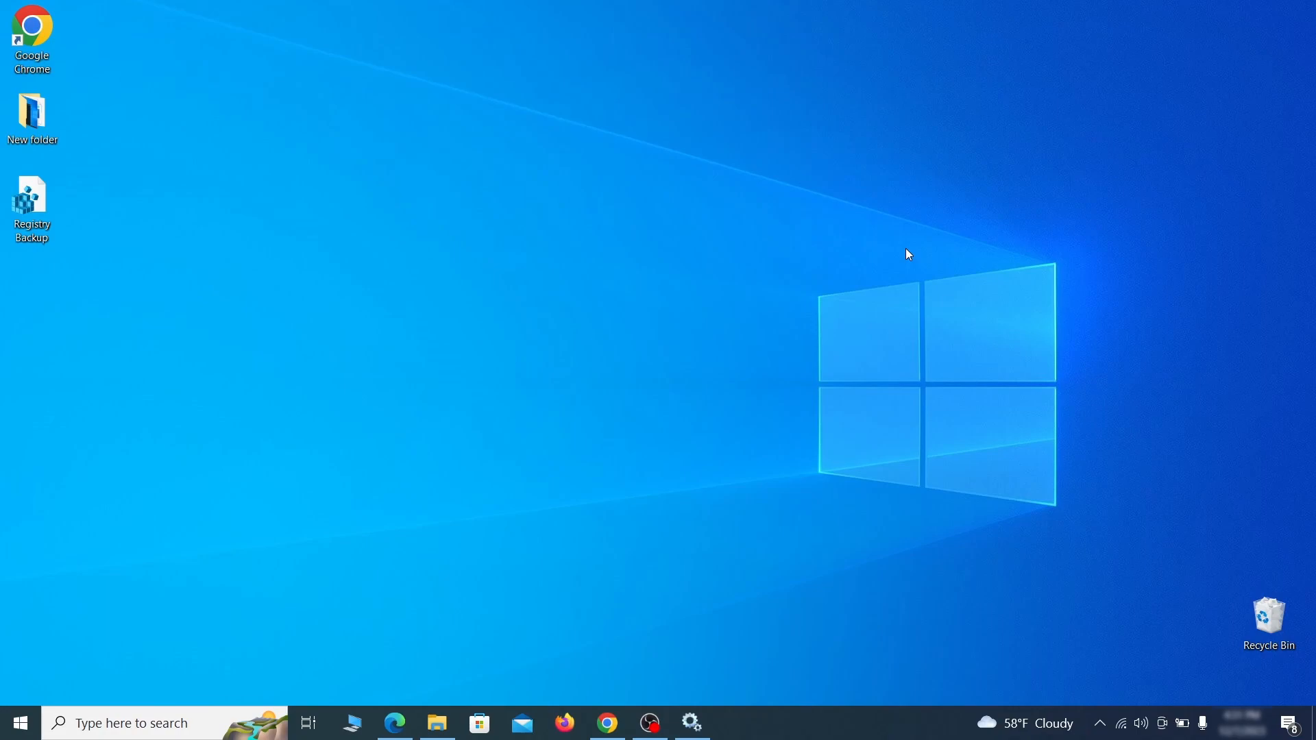
Step: Launch the Microsoft Malicious Software Removal Tool with the Run command MRT
key("super+r")
key("BackSpace")
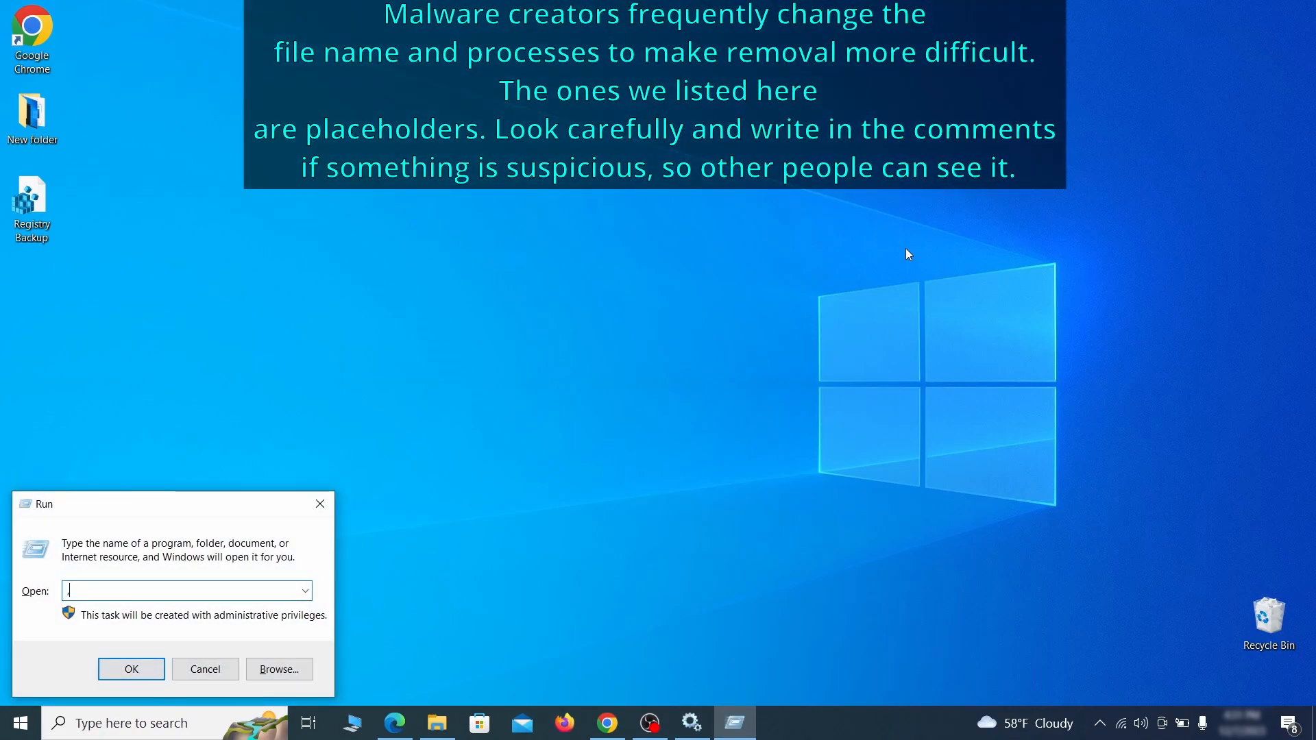
type("M")
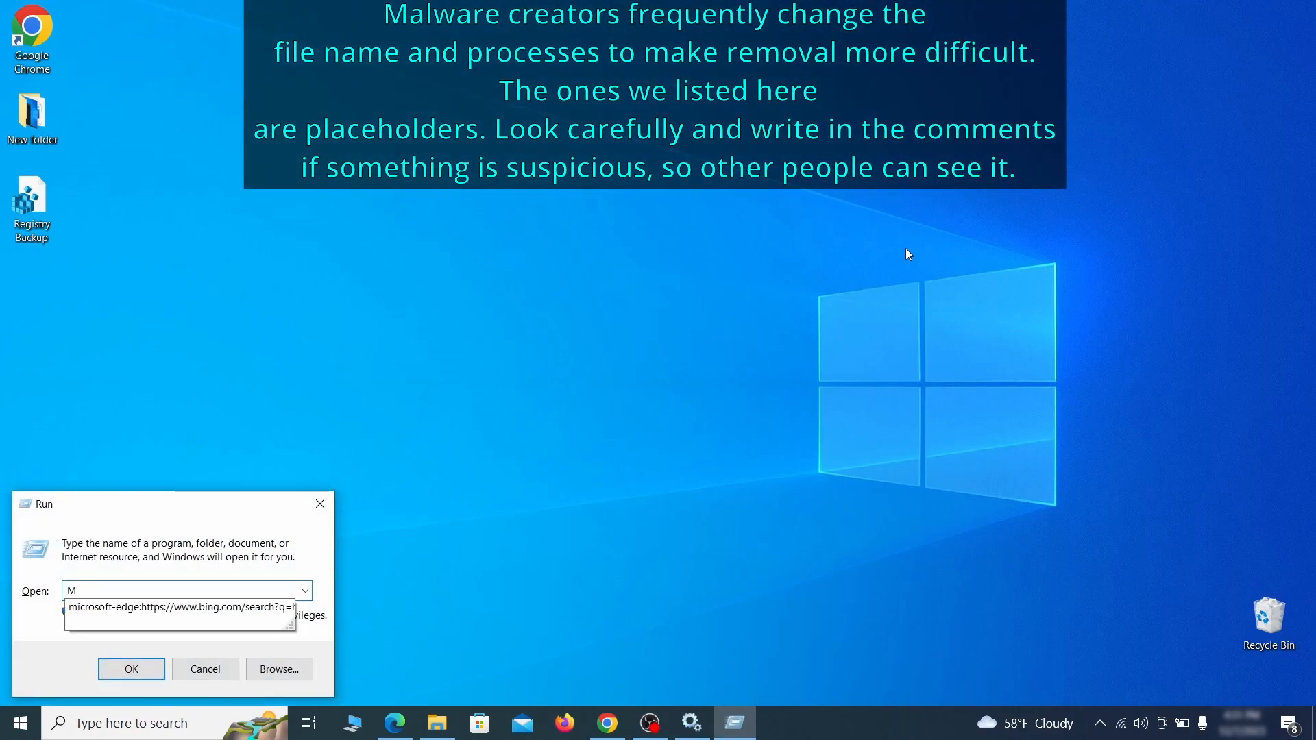
type("RT")
key("Return")
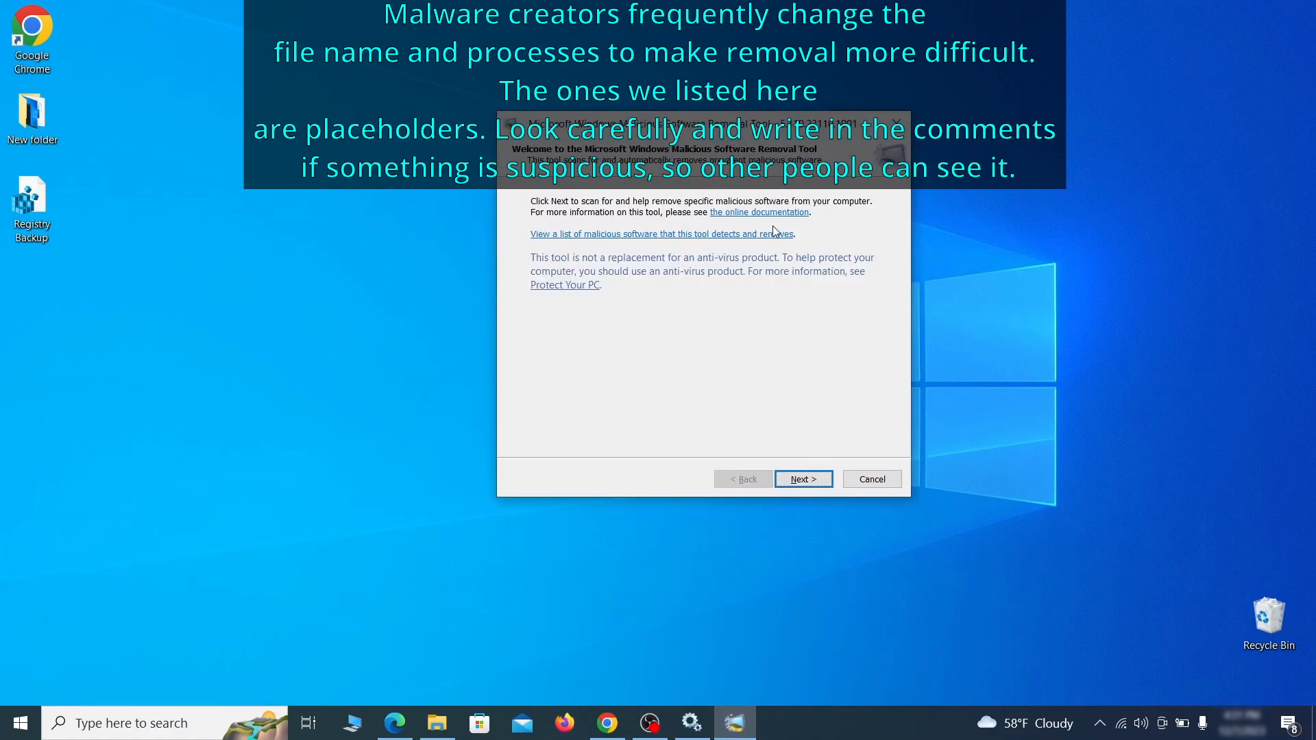
Step: Run a quick scan with the Malicious Software Removal Tool and finish the wizard
left_click(820, 481)
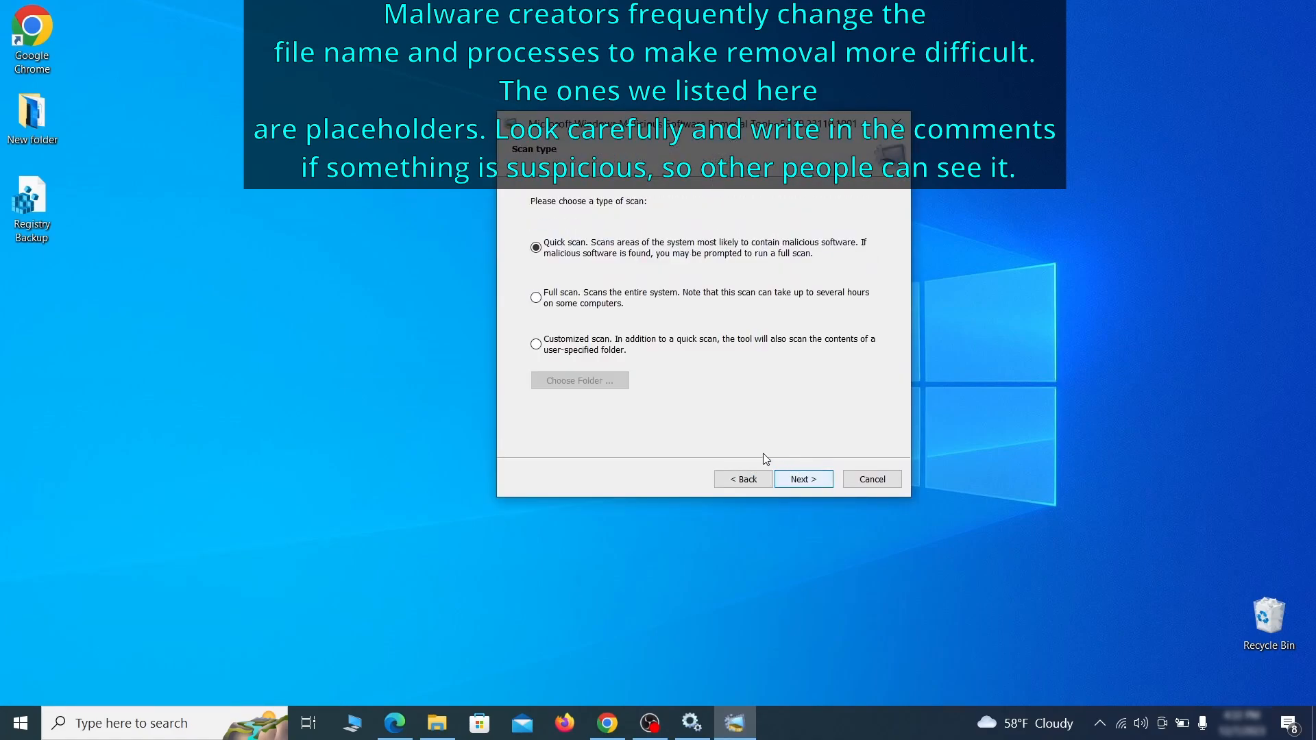
left_click(818, 485)
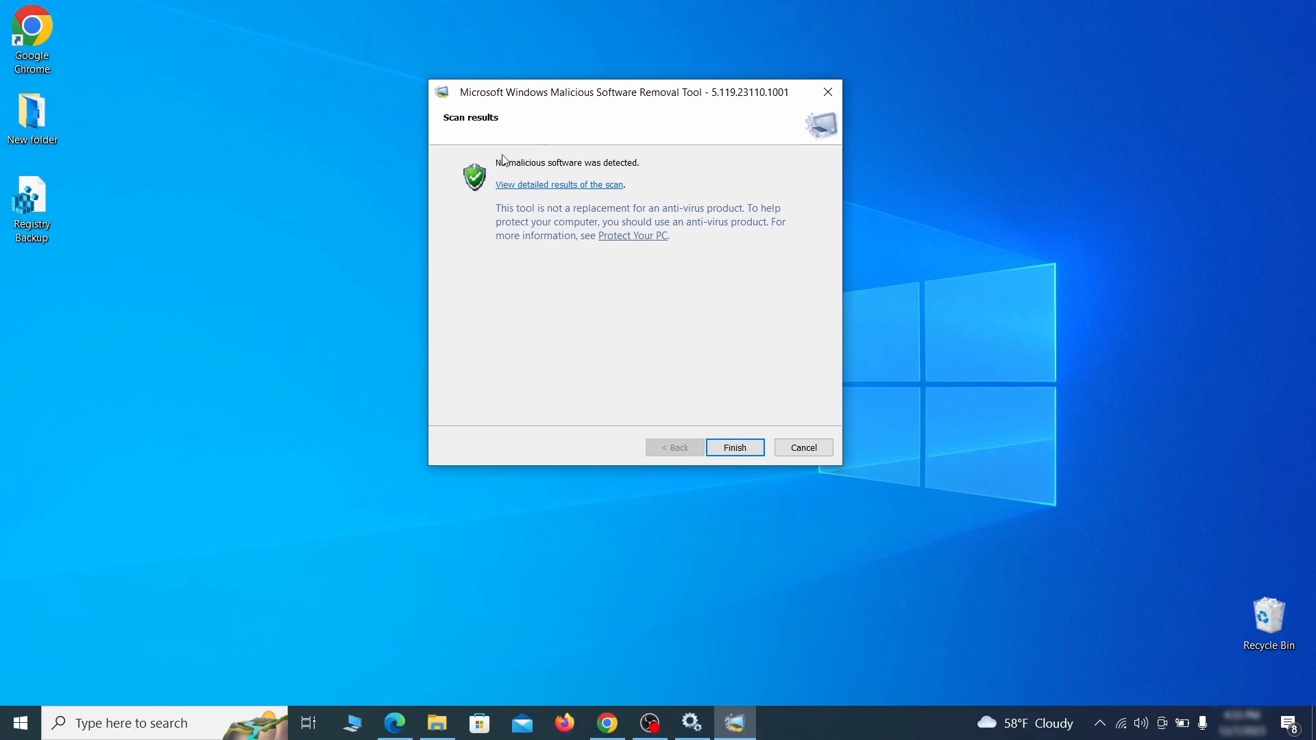
left_click(739, 451)
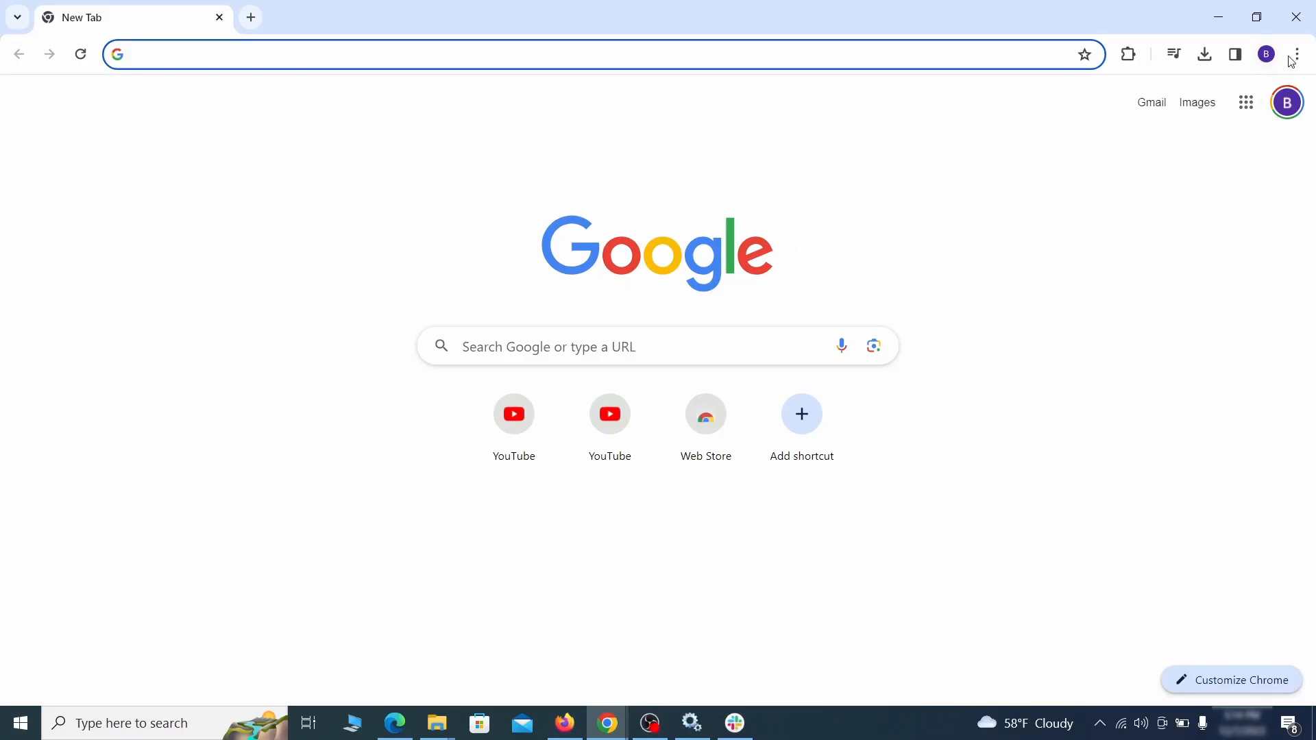
Step: In Chrome, open the extensions management page, disable the Add to Zola Button extension and remove it
left_click(1296, 54)
mouse_move(1111, 322)
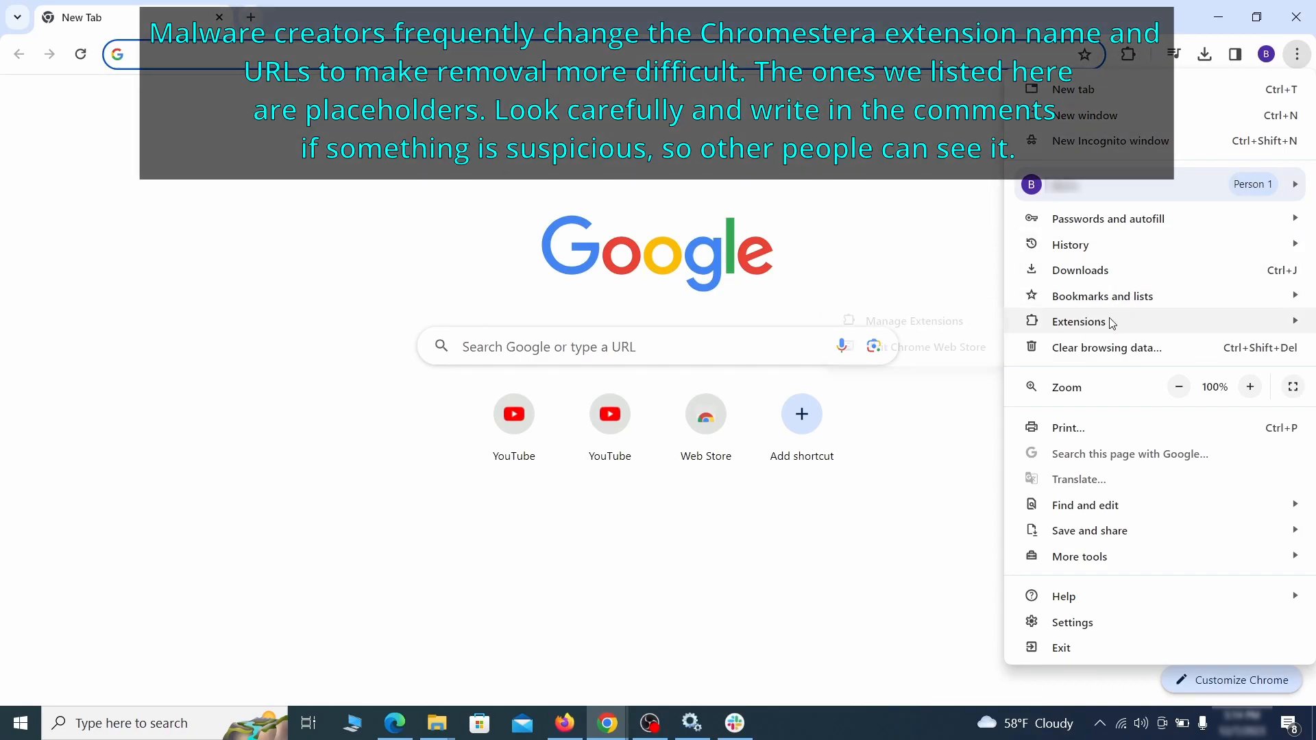
left_click(885, 321)
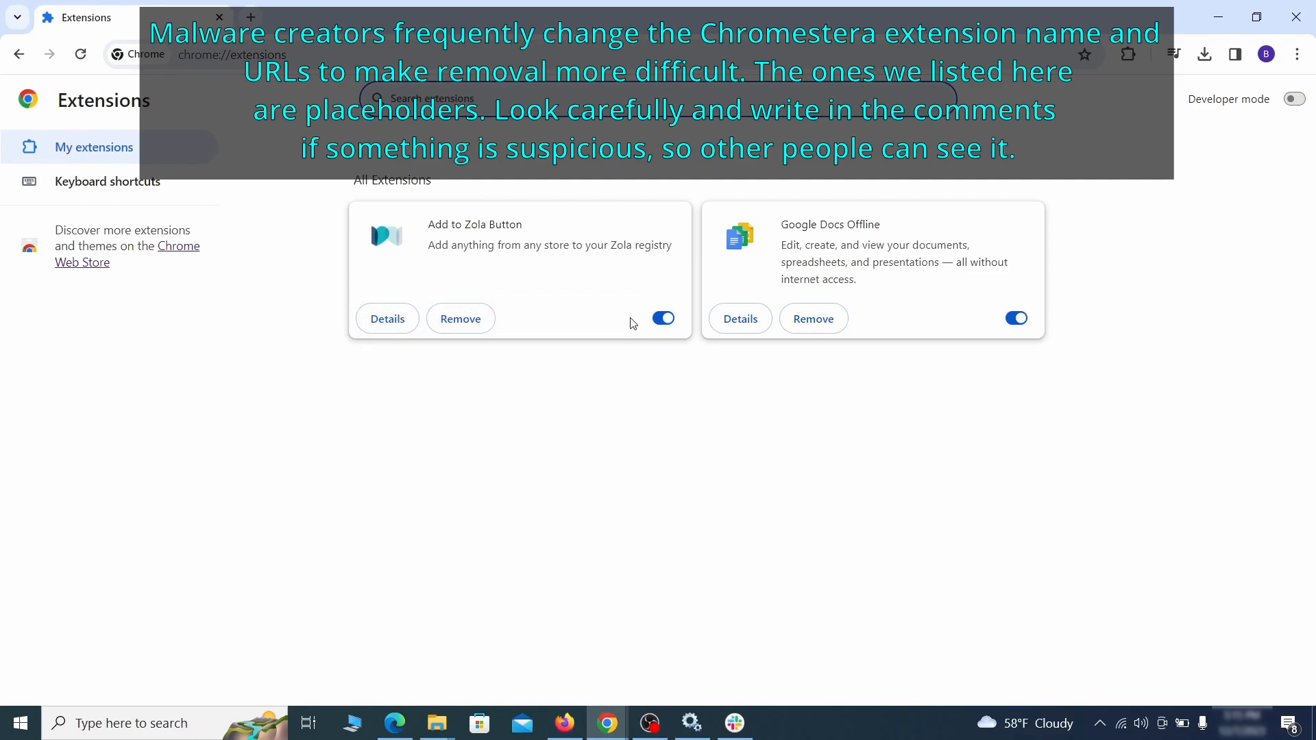
left_click(663, 318)
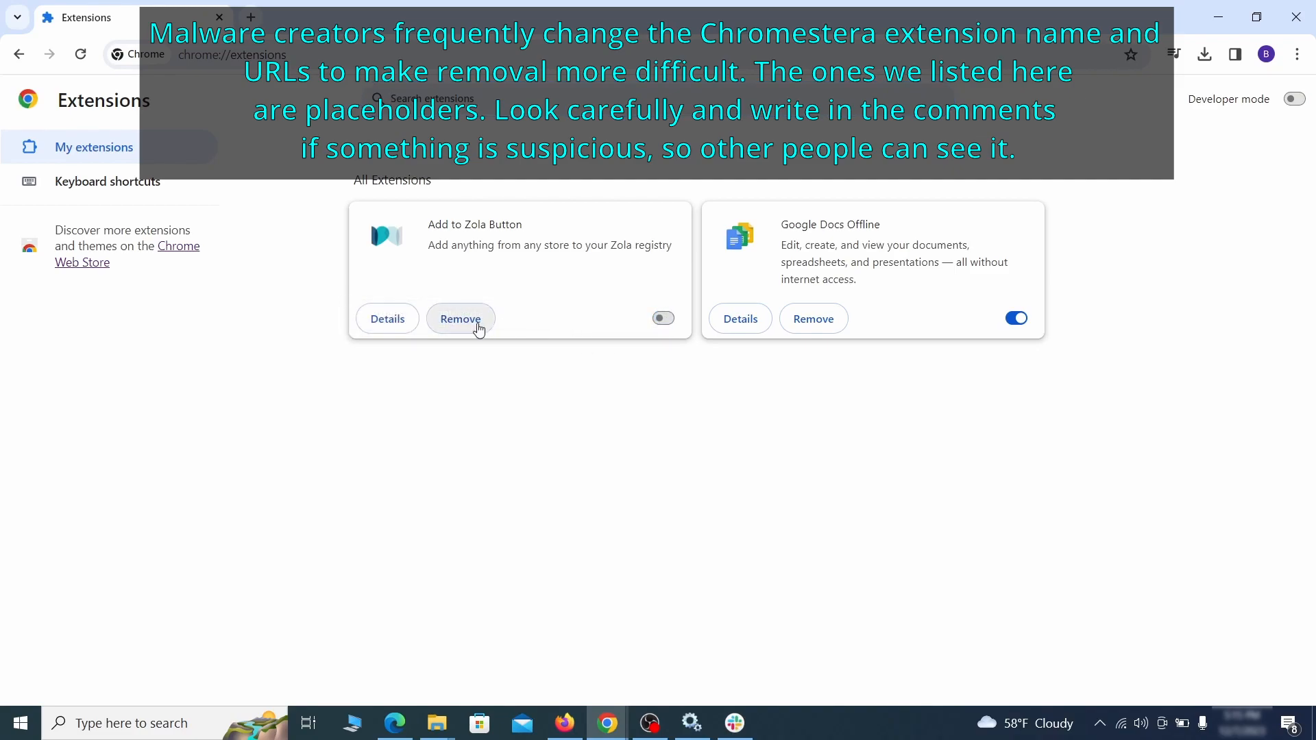
left_click(476, 327)
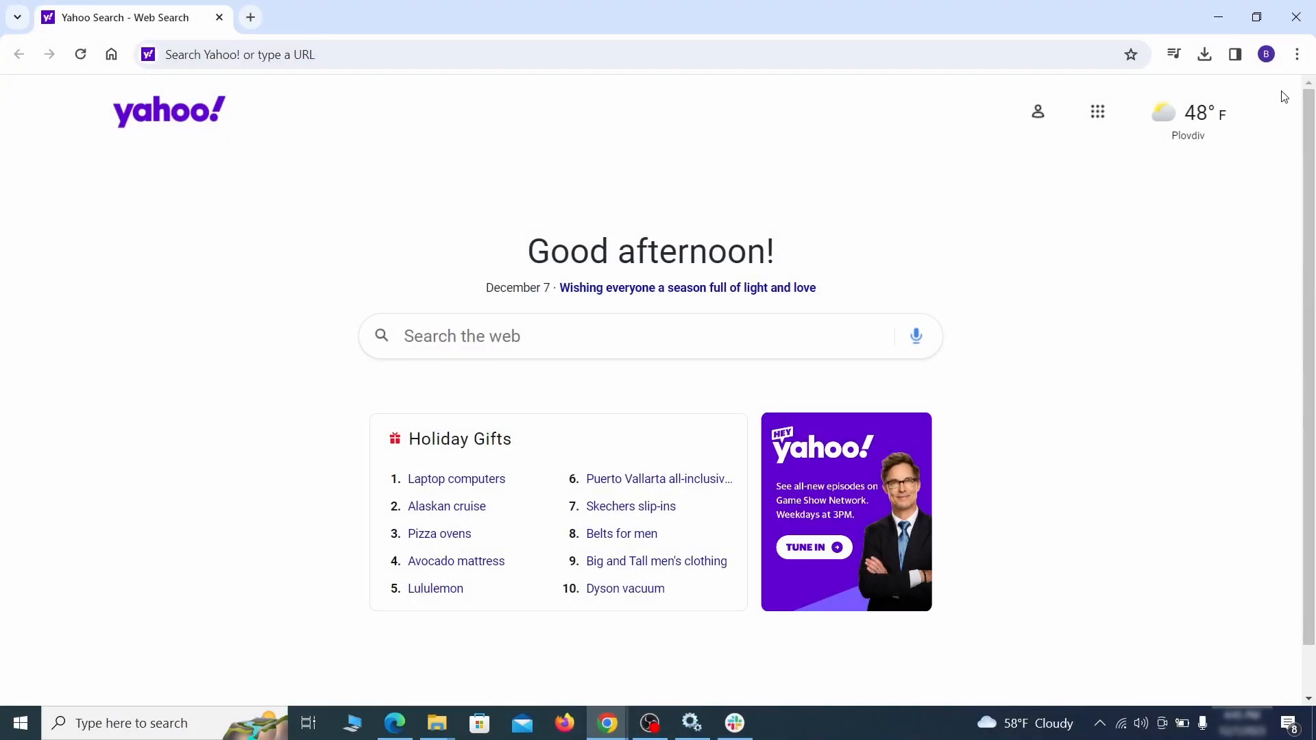
Step: Open the advanced options for clearing browsing data in Chrome's privacy and security settings
left_click(1298, 54)
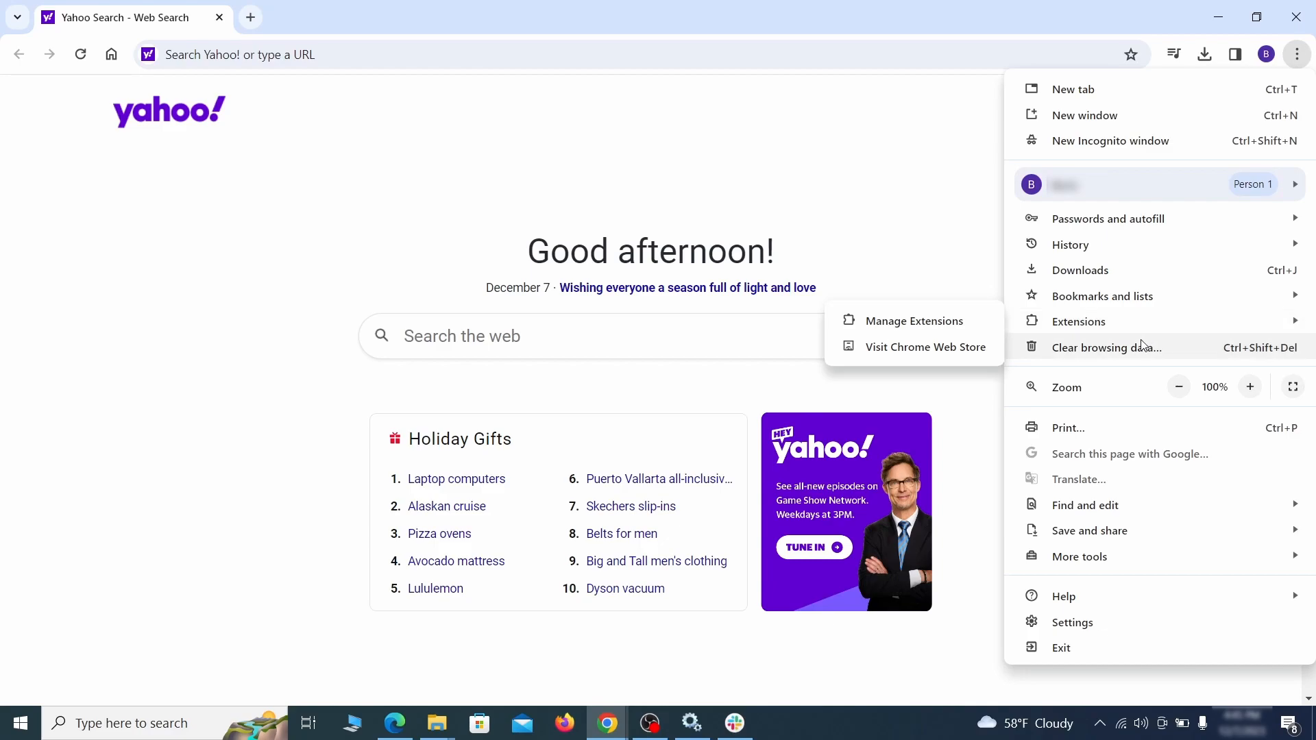
left_click(1073, 623)
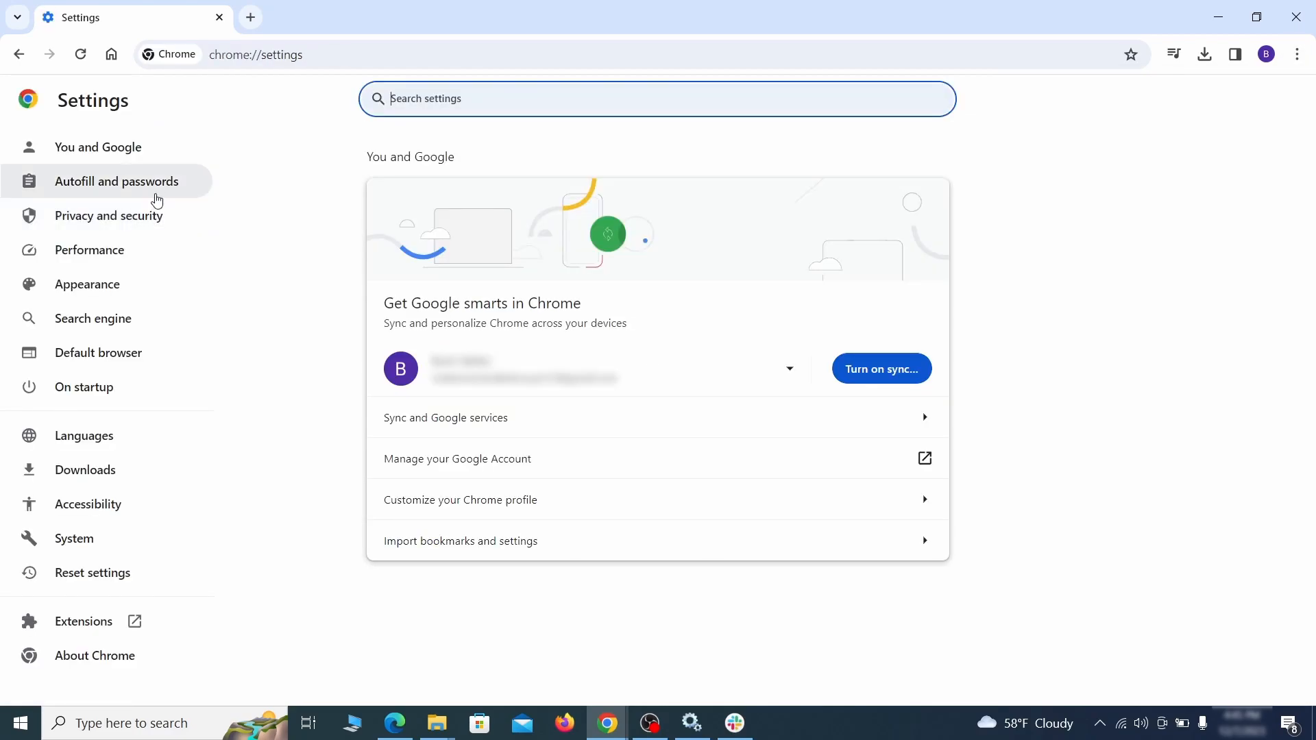
left_click(153, 215)
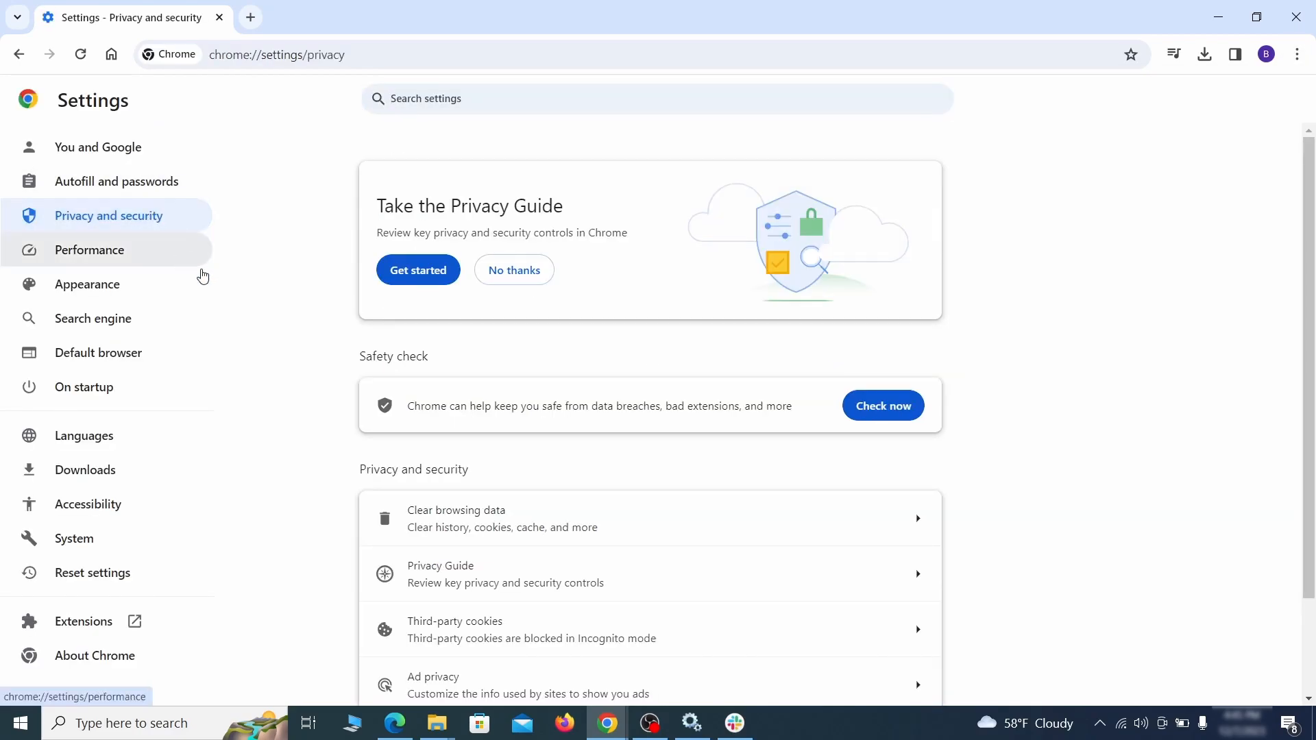
scroll(1053, 455, "down", 1)
left_click(858, 443)
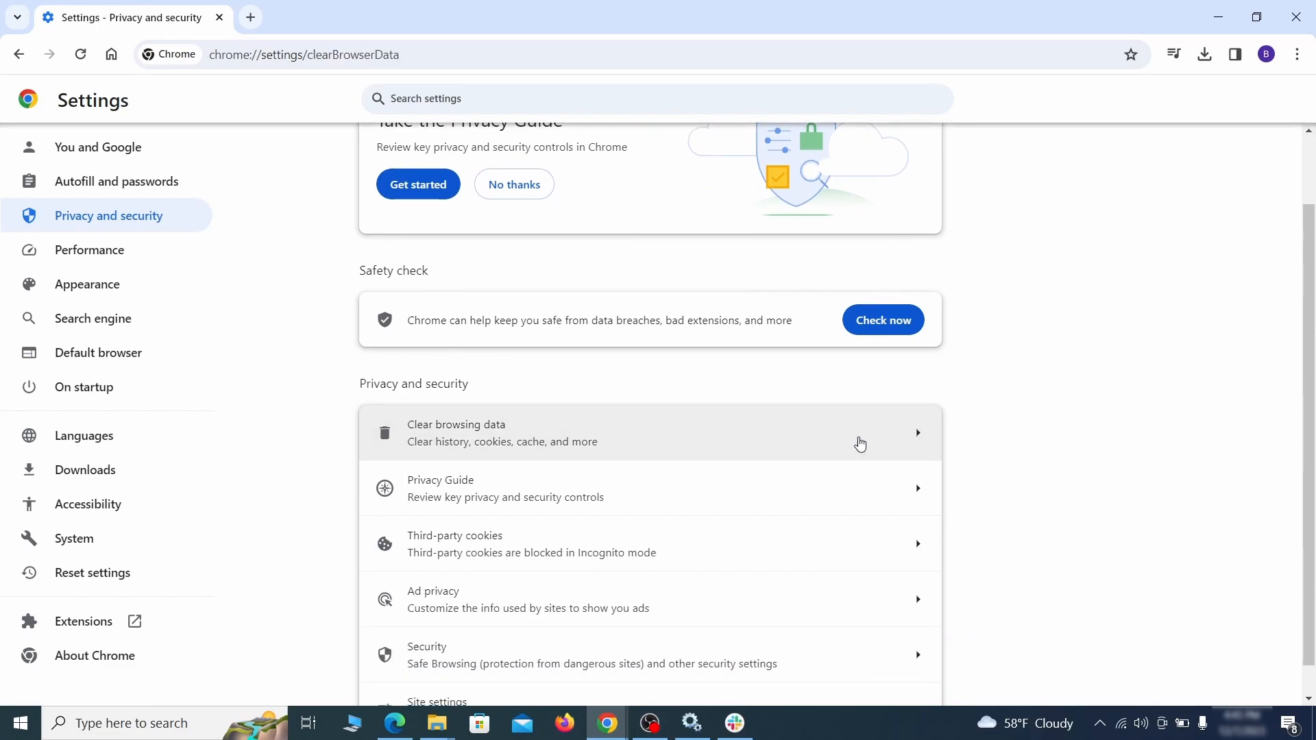
left_click(600, 254)
left_click(731, 247)
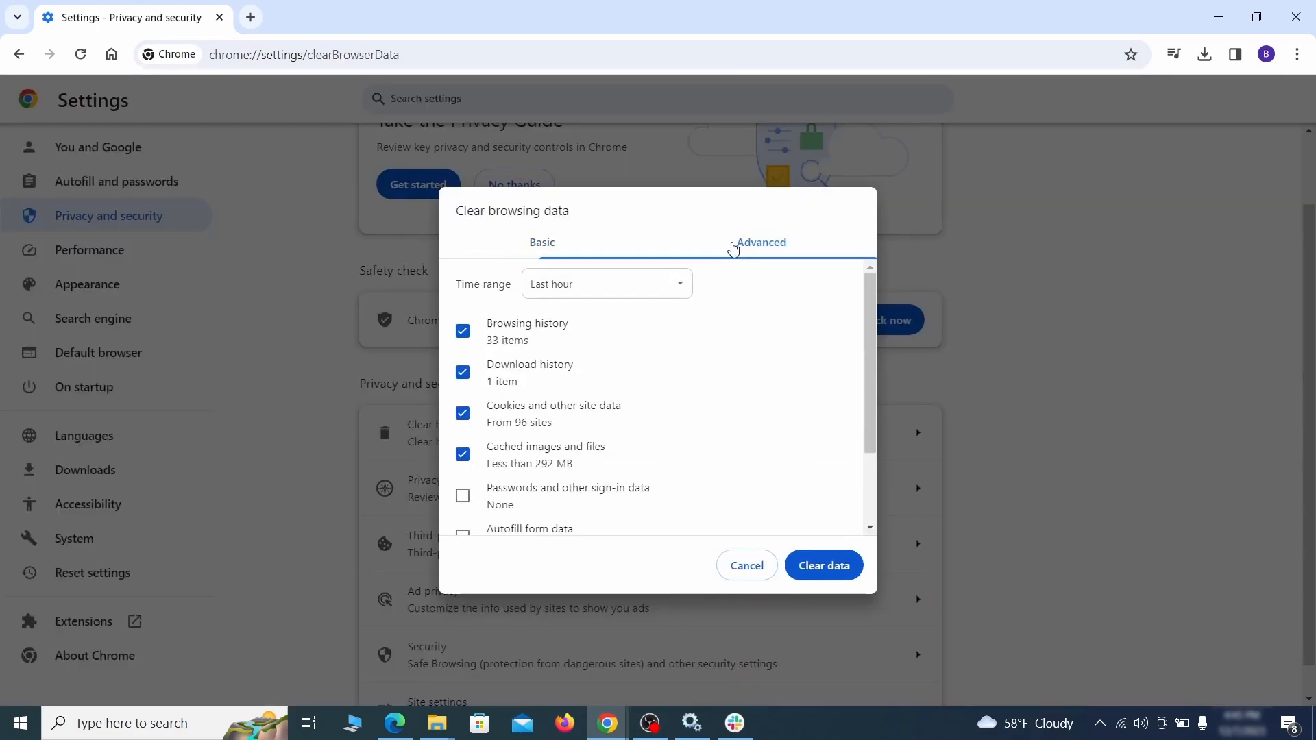
Step: Add Autofill form data, Site settings and Hosted app data to the selection, leave passwords out, and clear the browsing data
scroll(668, 393, "down", 2)
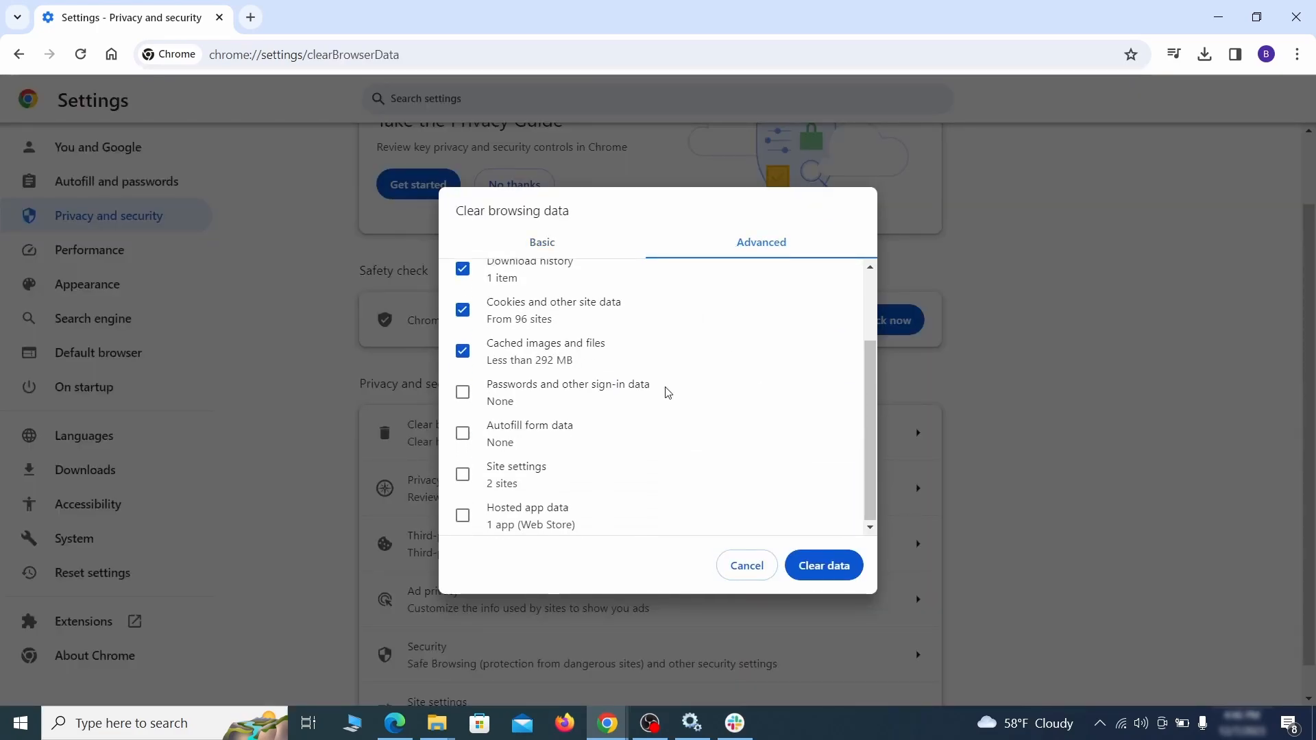
left_click(463, 434)
left_click(462, 474)
left_click(464, 517)
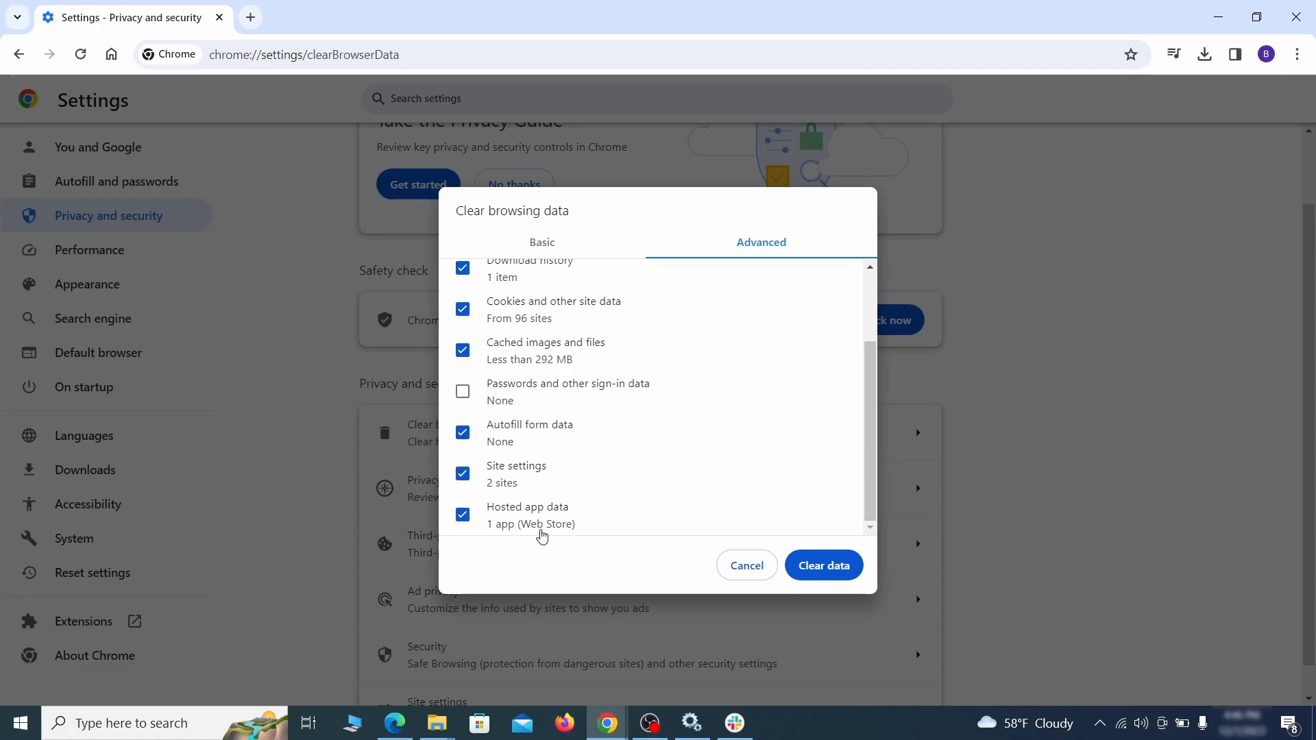
left_click(833, 571)
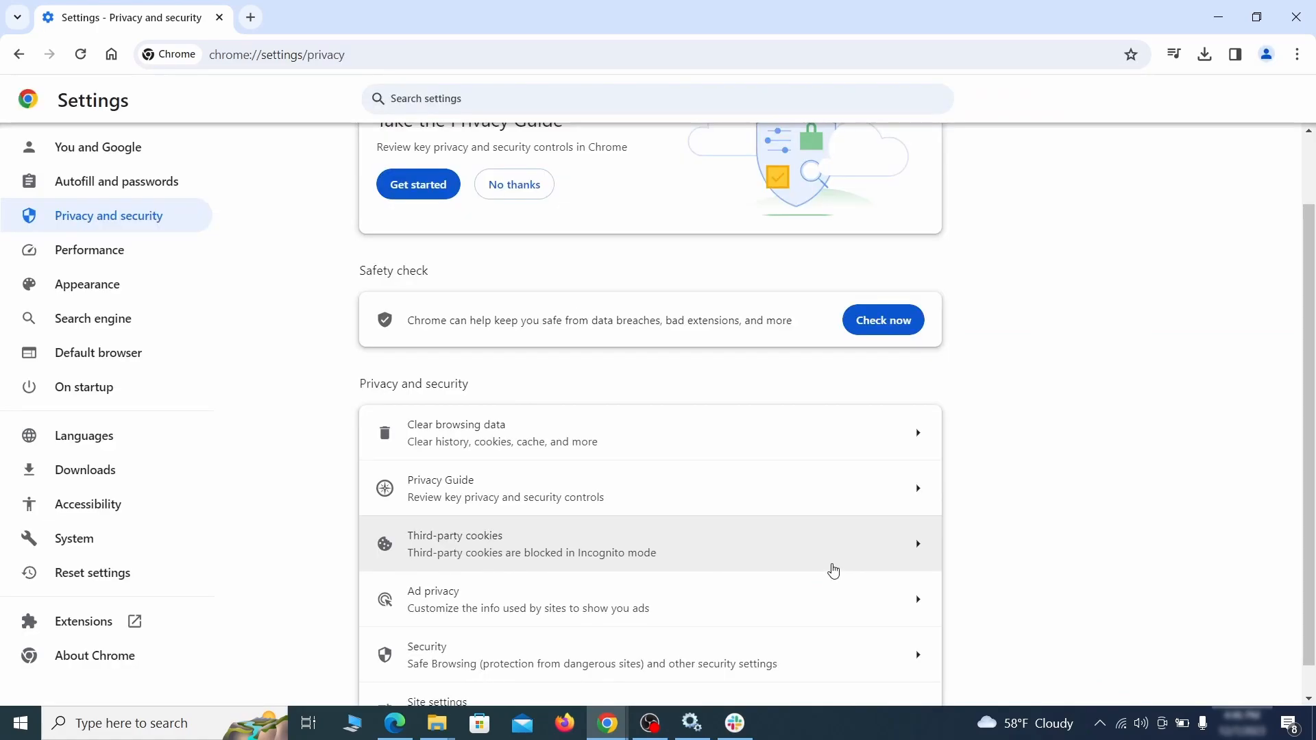
Step: Open Chrome's site settings and check the Location permission for allowed sites
scroll(987, 449, "down", 1)
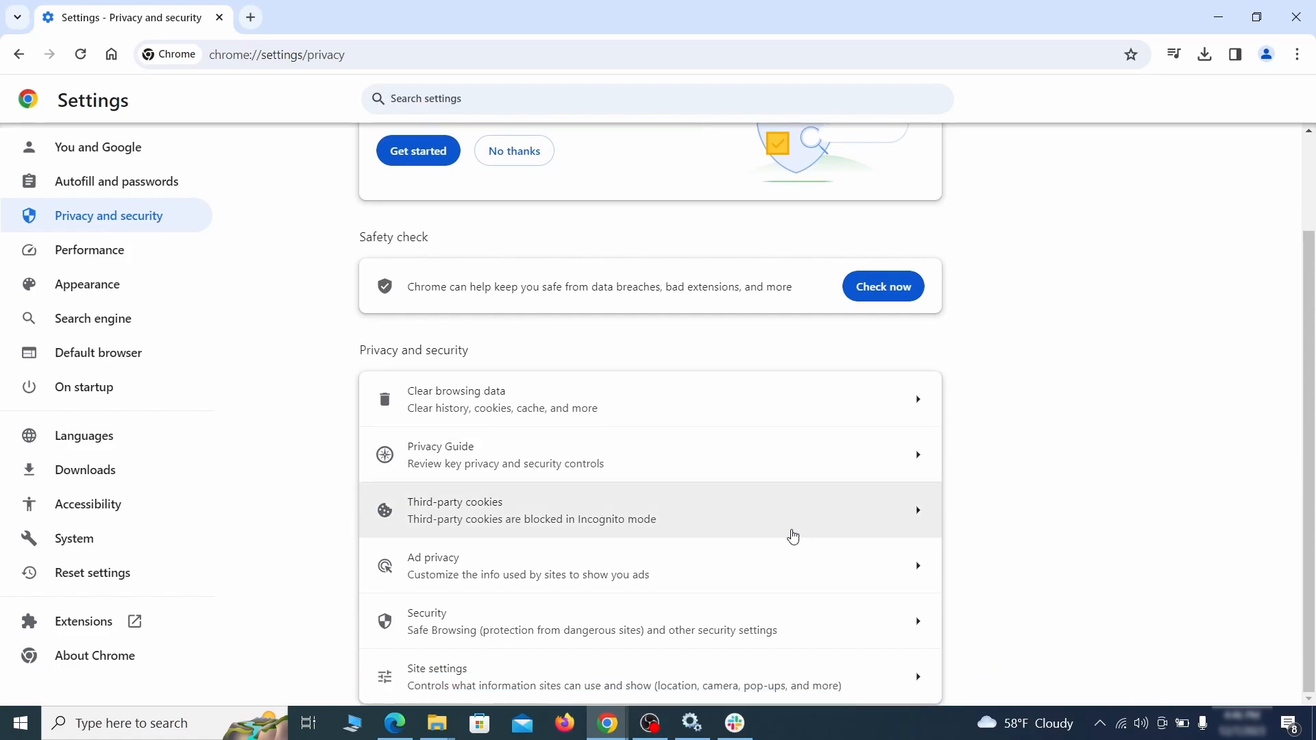
left_click(640, 672)
scroll(943, 416, "down", 4)
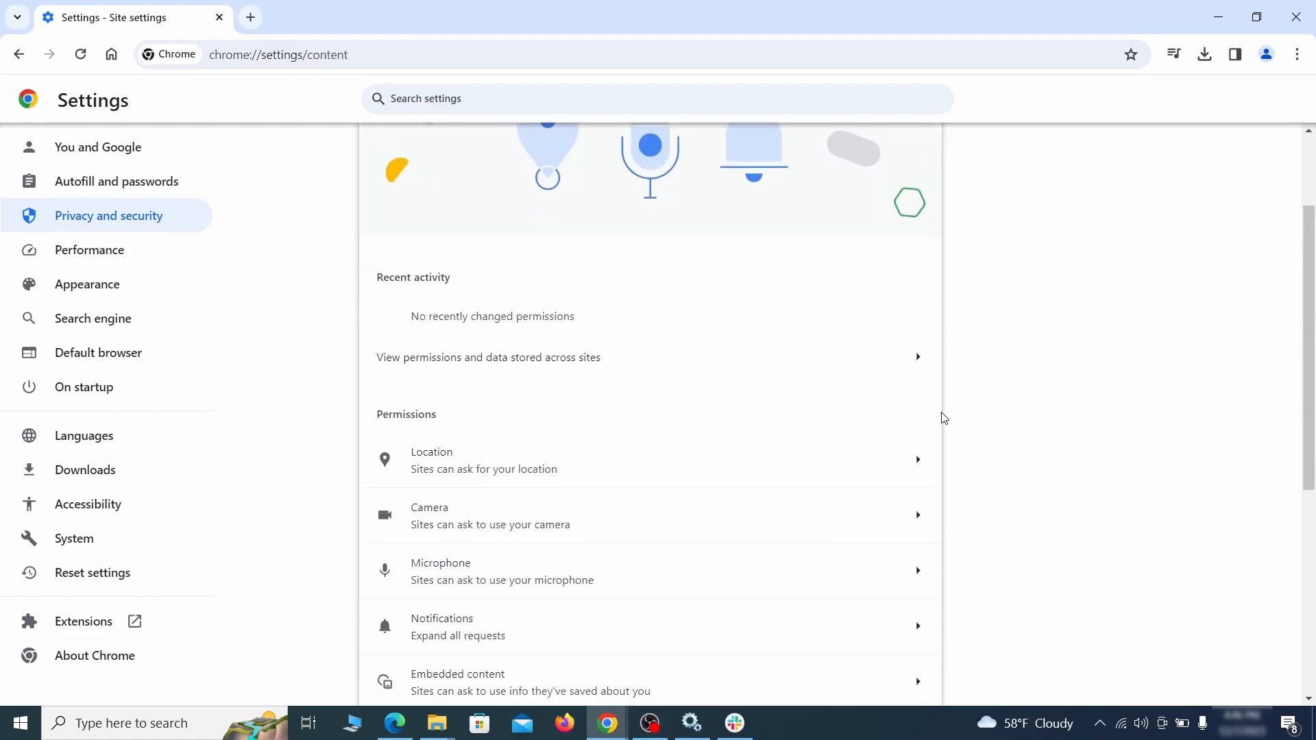
scroll(959, 405, "down", 1)
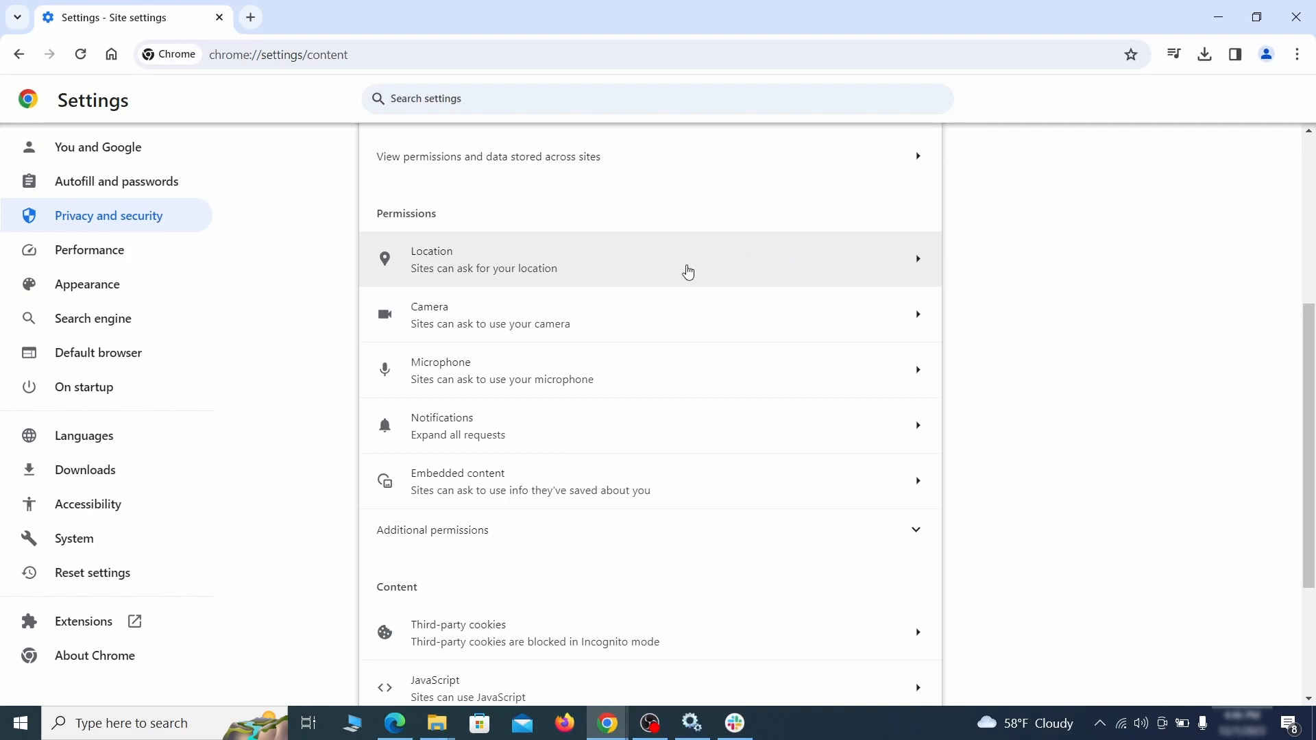
left_click(661, 267)
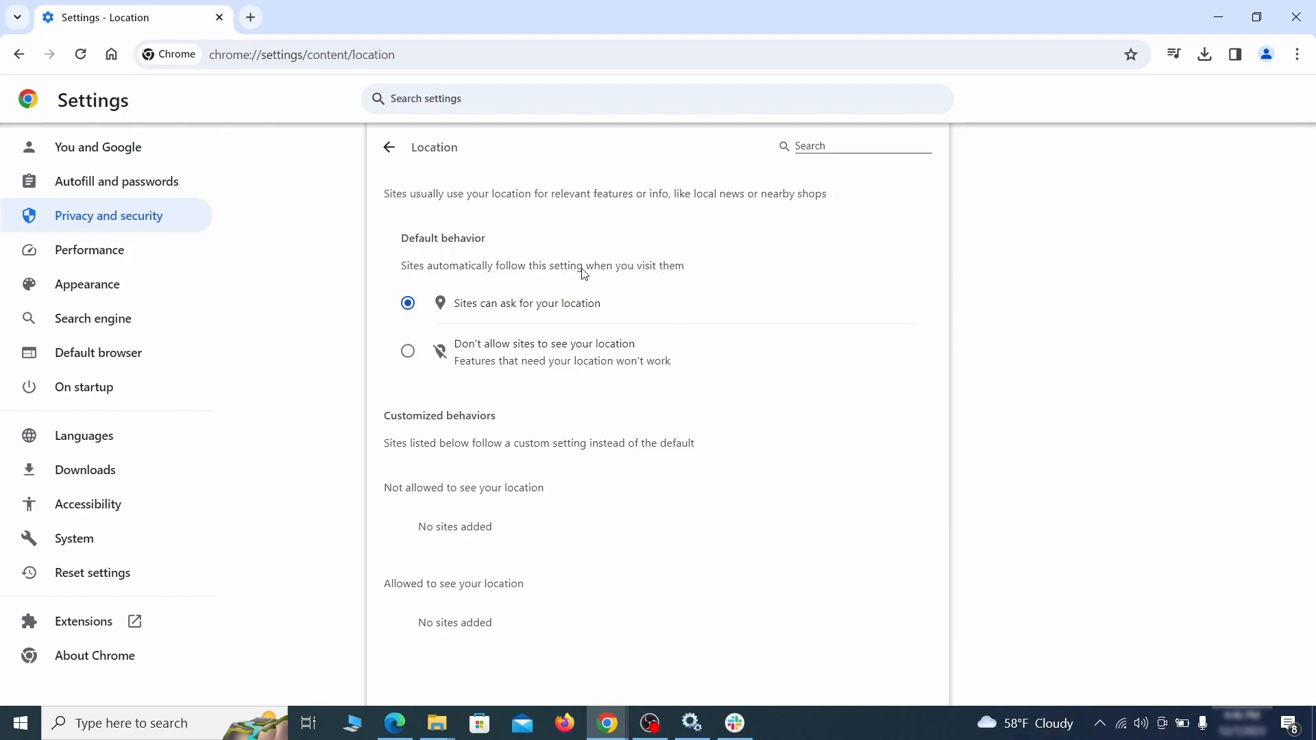
left_click(19, 55)
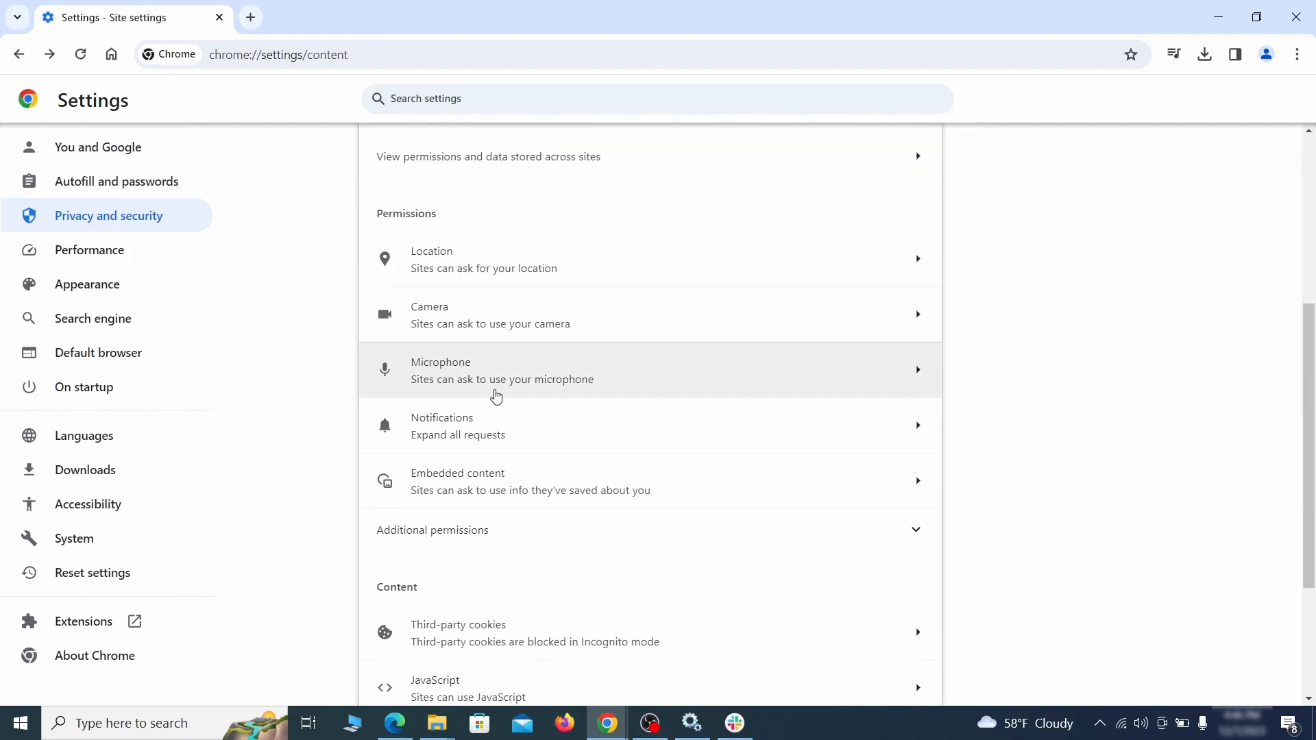
Step: Remove ExampleRougeURL.com from the sites allowed to send notifications
left_click(523, 323)
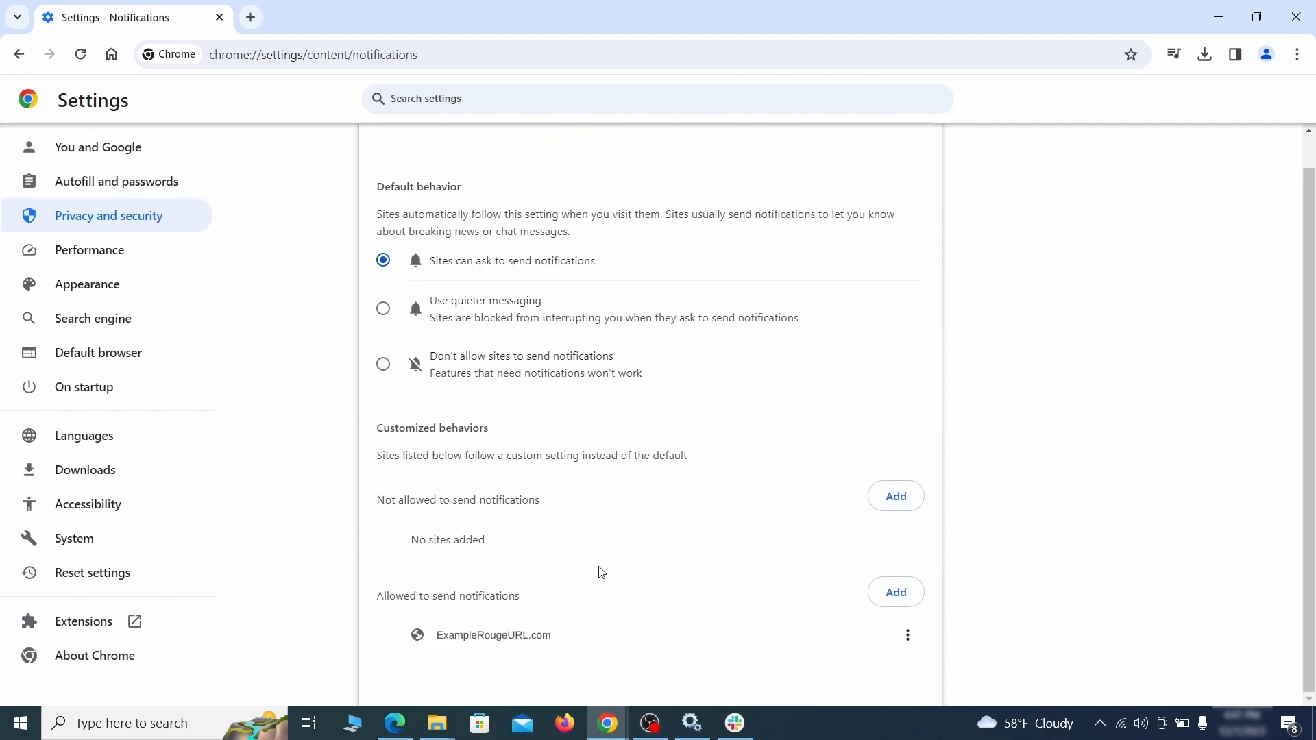
left_click(907, 635)
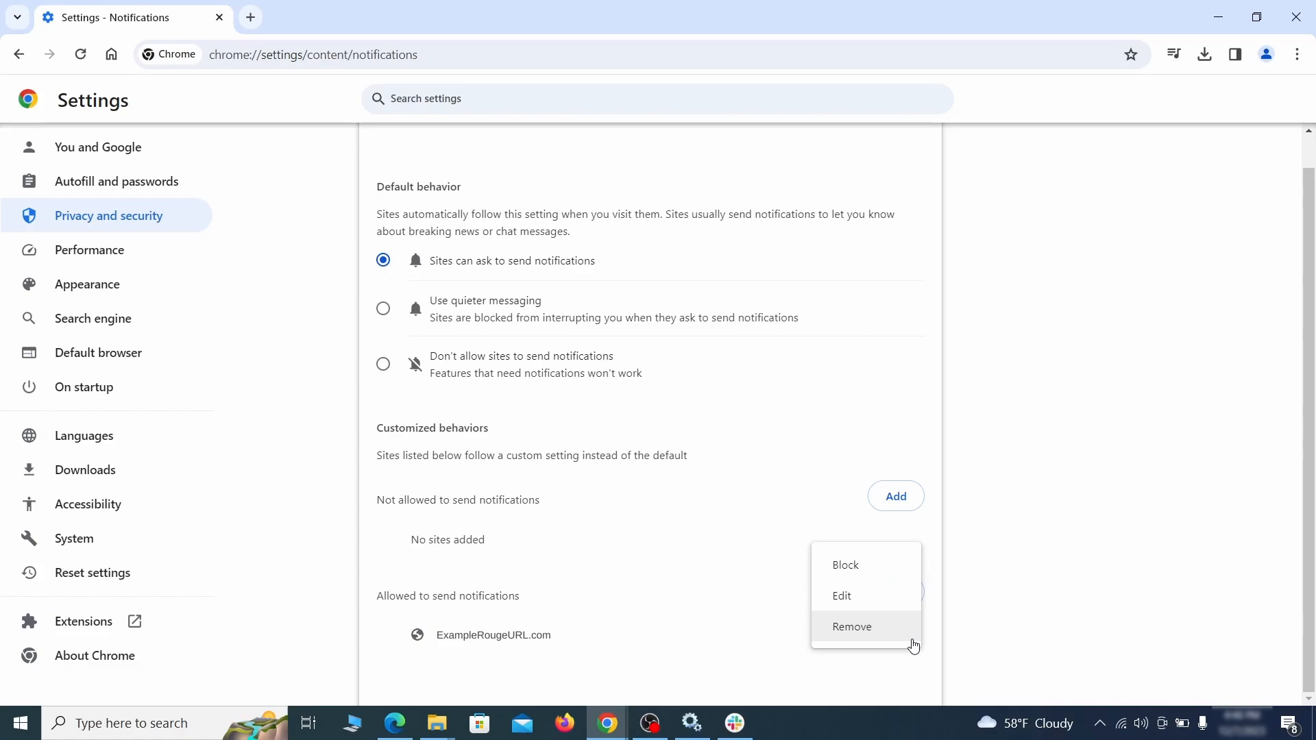
left_click(869, 632)
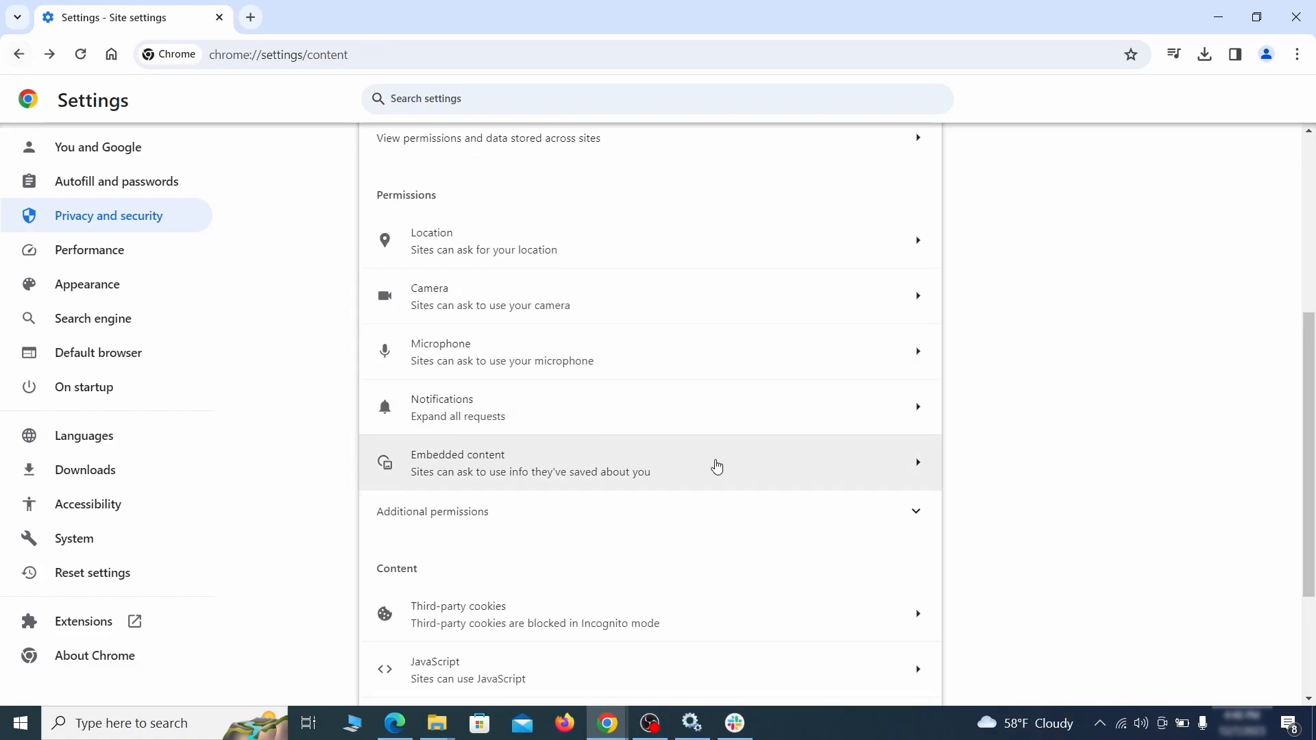
Step: Delete ExampleRougeURL.com from the sites allowed to use third-party cookies and return to the site settings
scroll(713, 464, "down", 2)
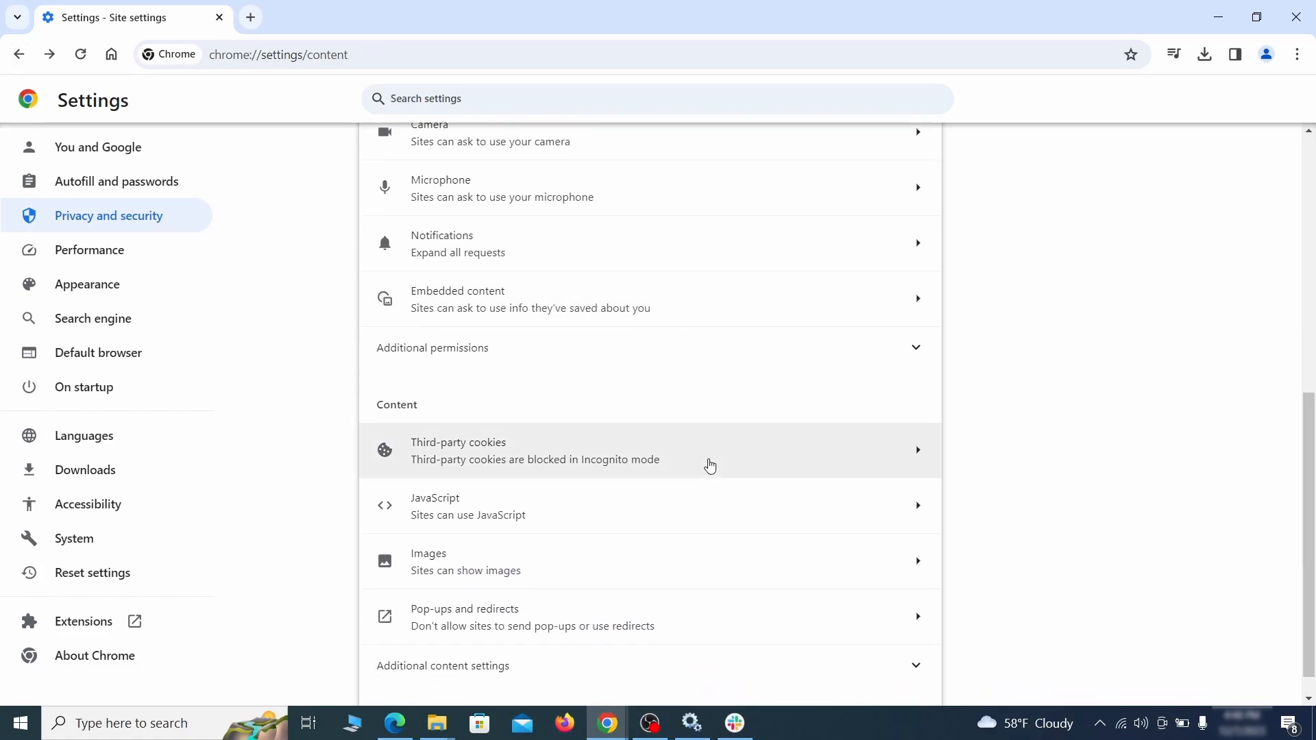
left_click(711, 464)
scroll(717, 487, "down", 5)
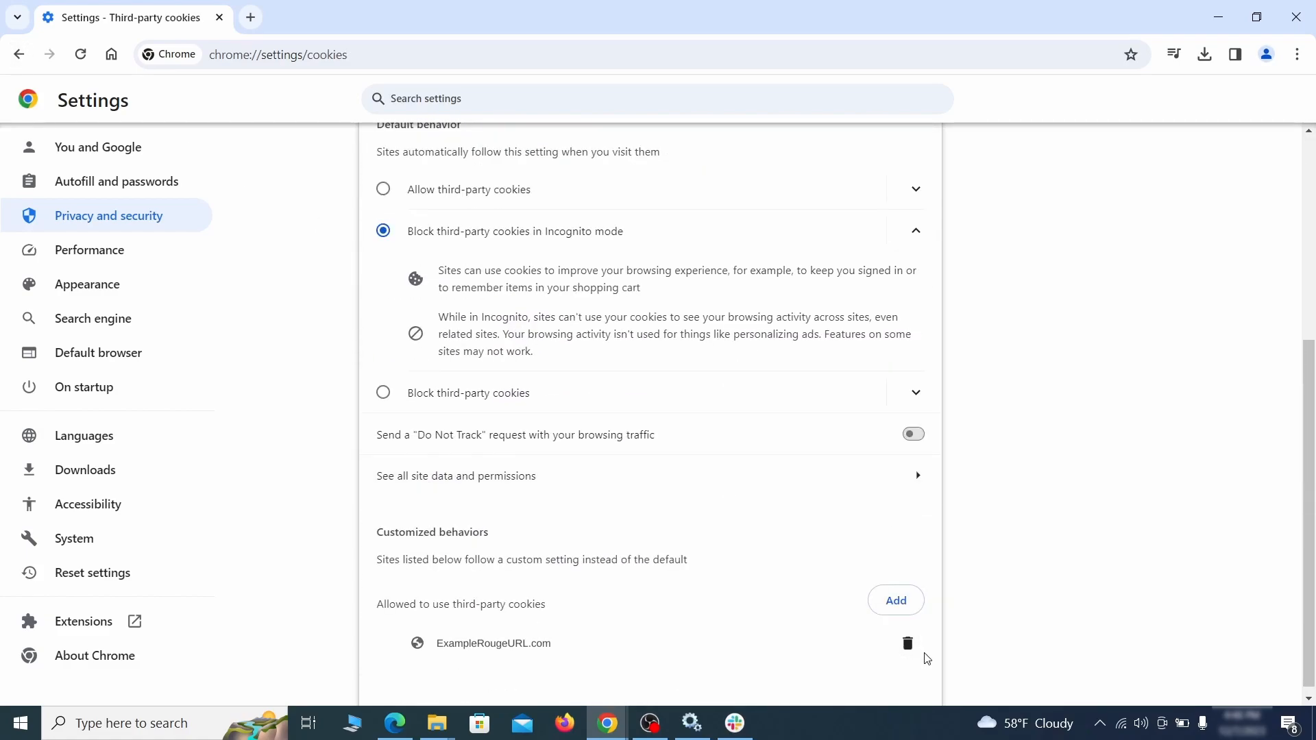
left_click(908, 645)
key("alt+Left")
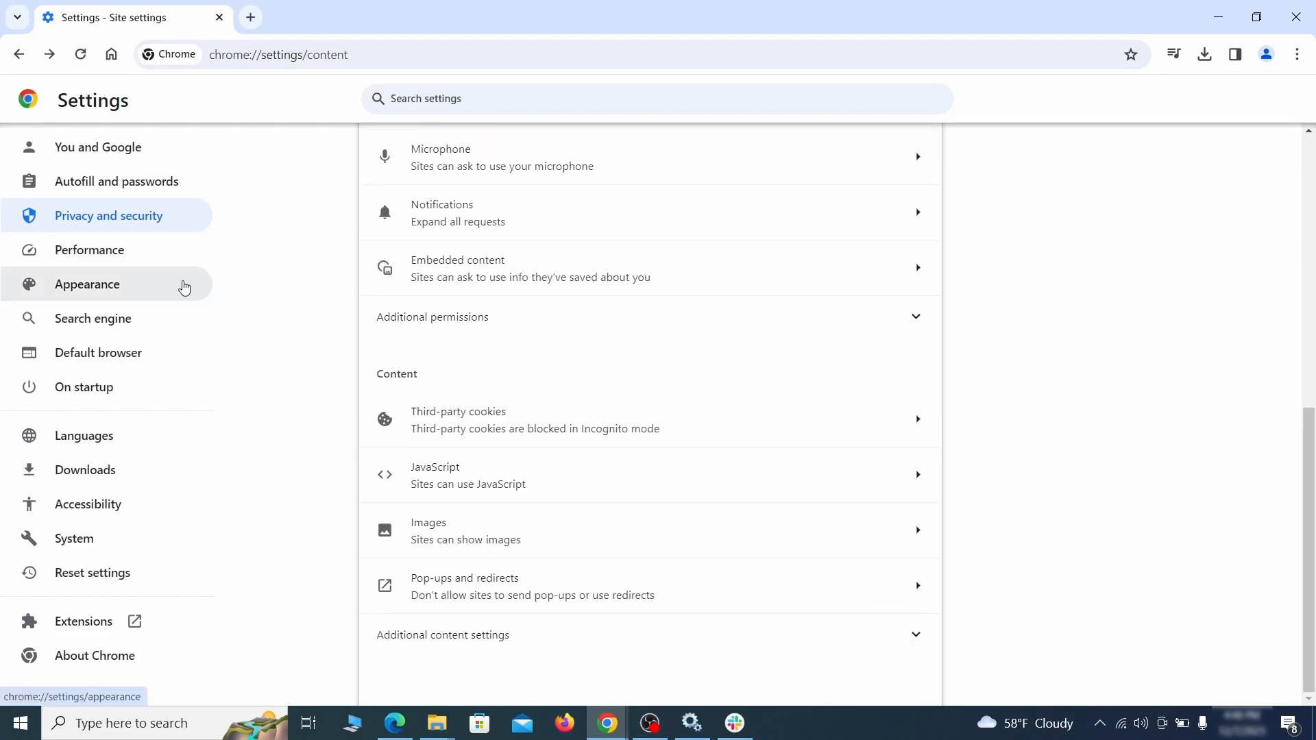
left_click(179, 287)
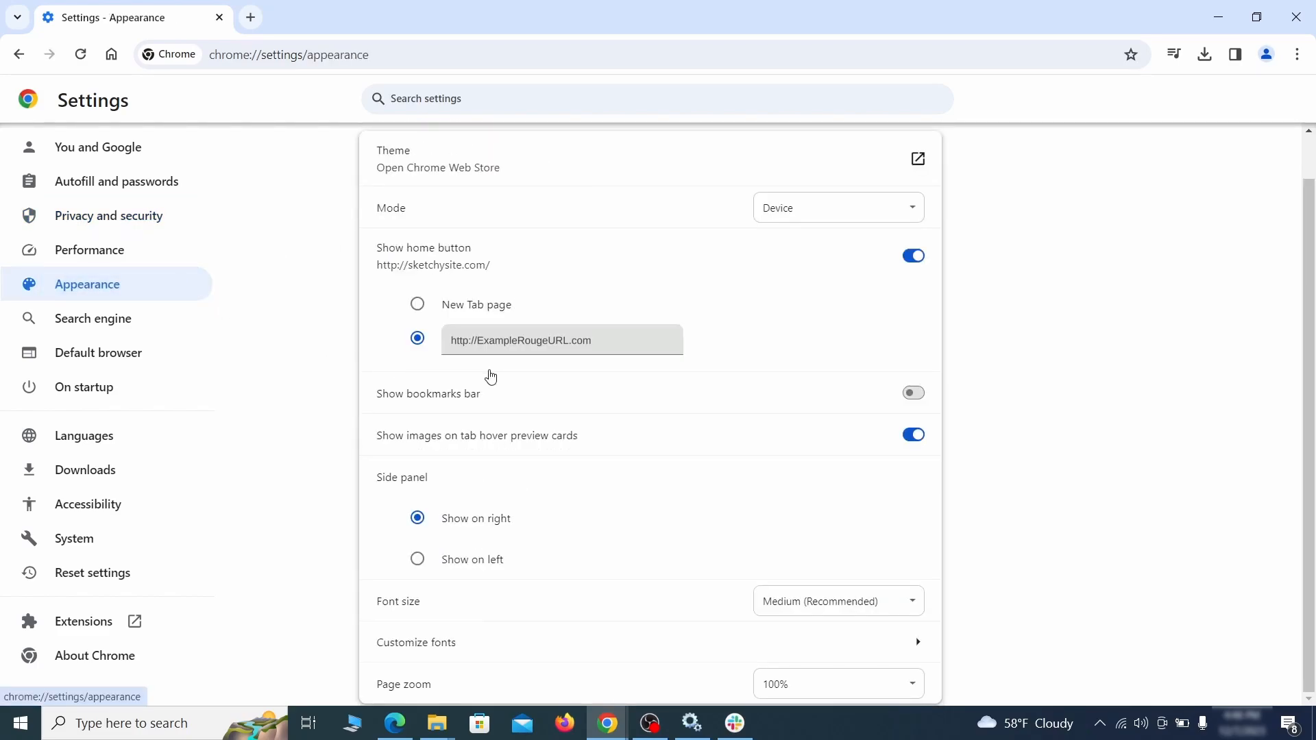
left_click_drag(581, 346, 432, 341)
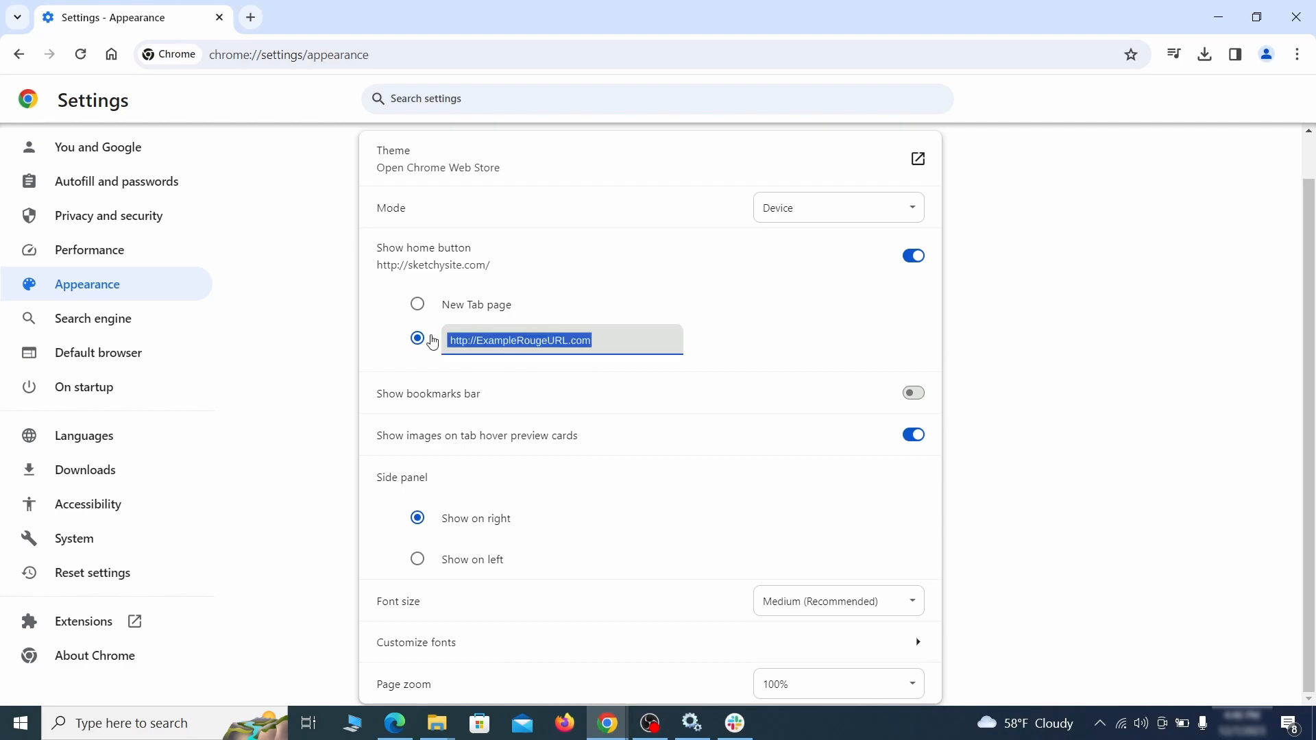
key("BackSpace")
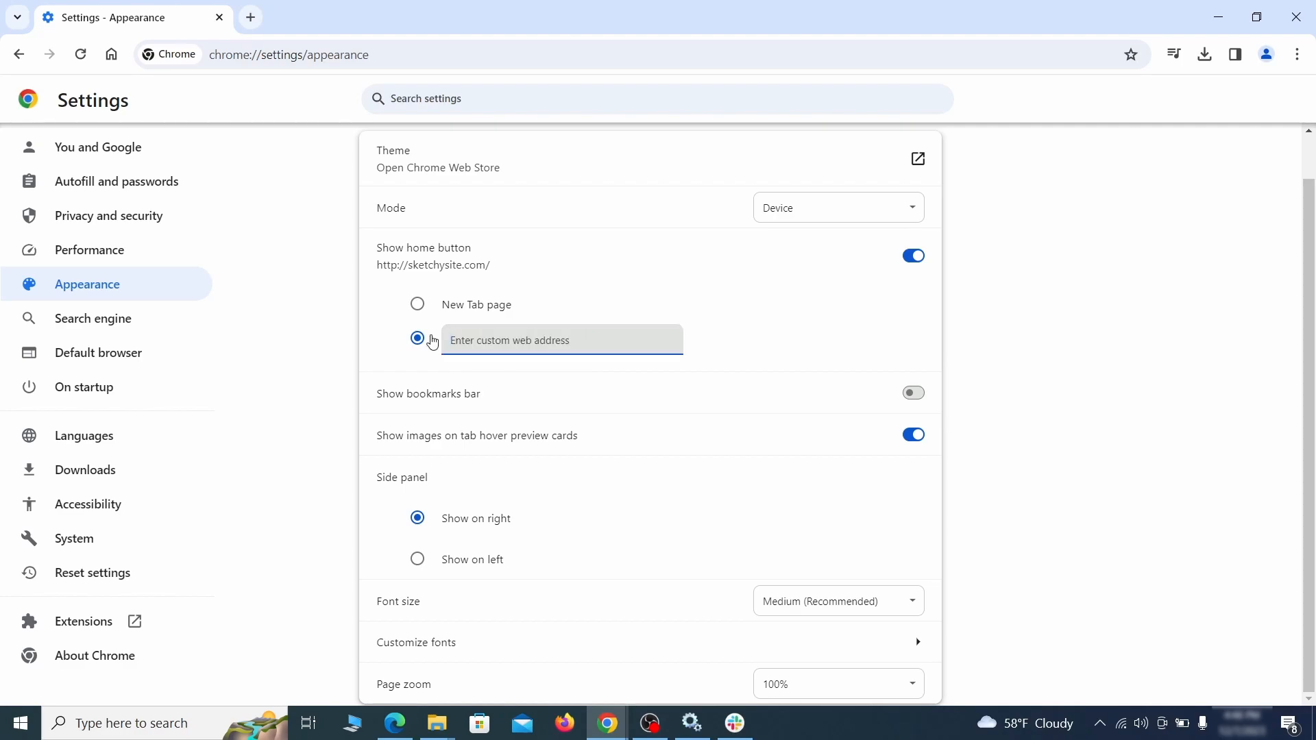
Step: Set Google as the search engine used in Chrome's address bar
left_click(141, 324)
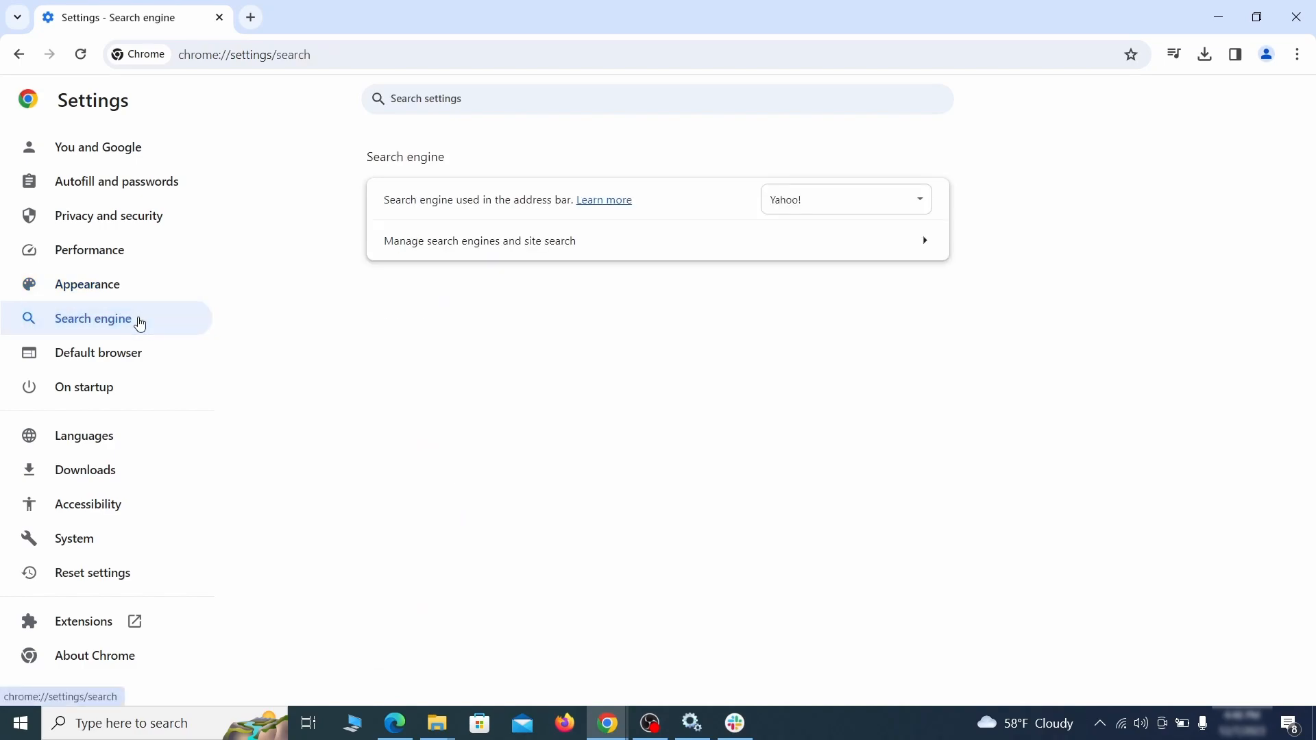
left_click(900, 205)
left_click(875, 221)
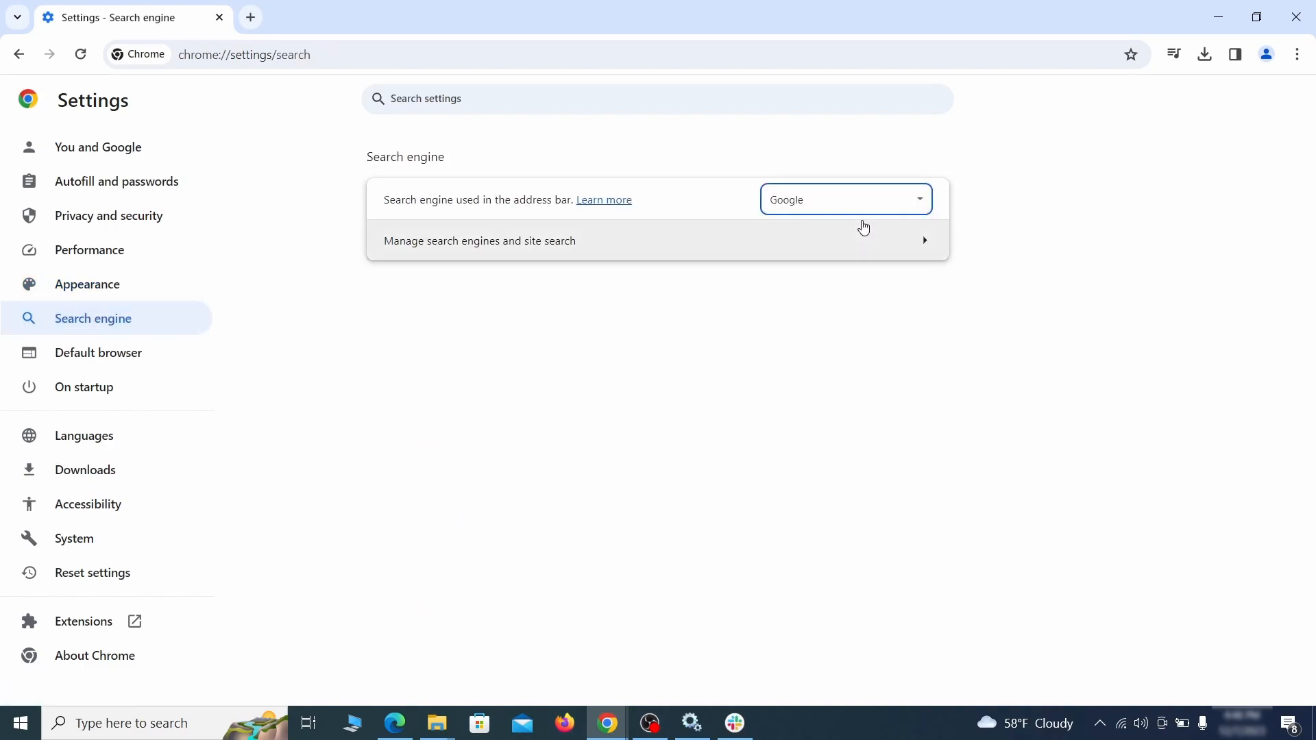
Step: Delete the ExampleRougeURL.com entry from the site search list in Chrome's search engine management
left_click(843, 253)
scroll(850, 356, "down", 2)
scroll(850, 356, "down", 6)
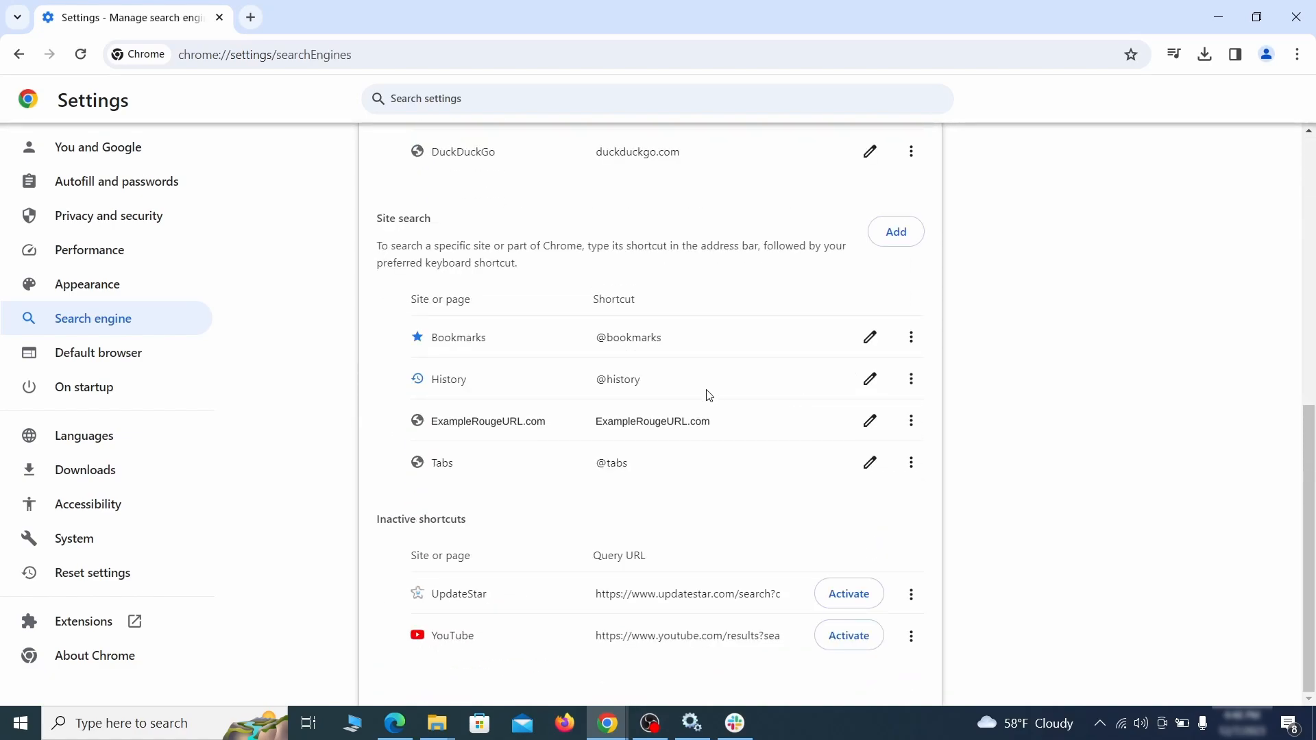
left_click(911, 421)
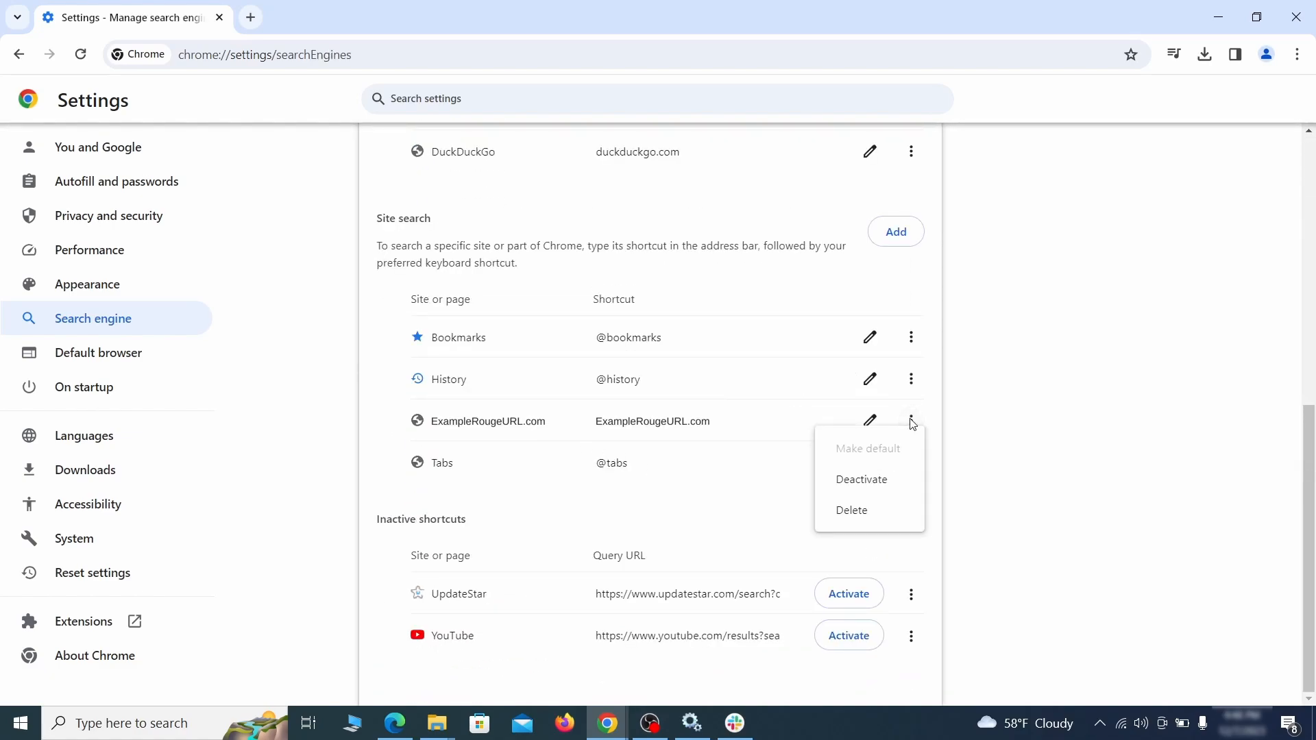
left_click(852, 512)
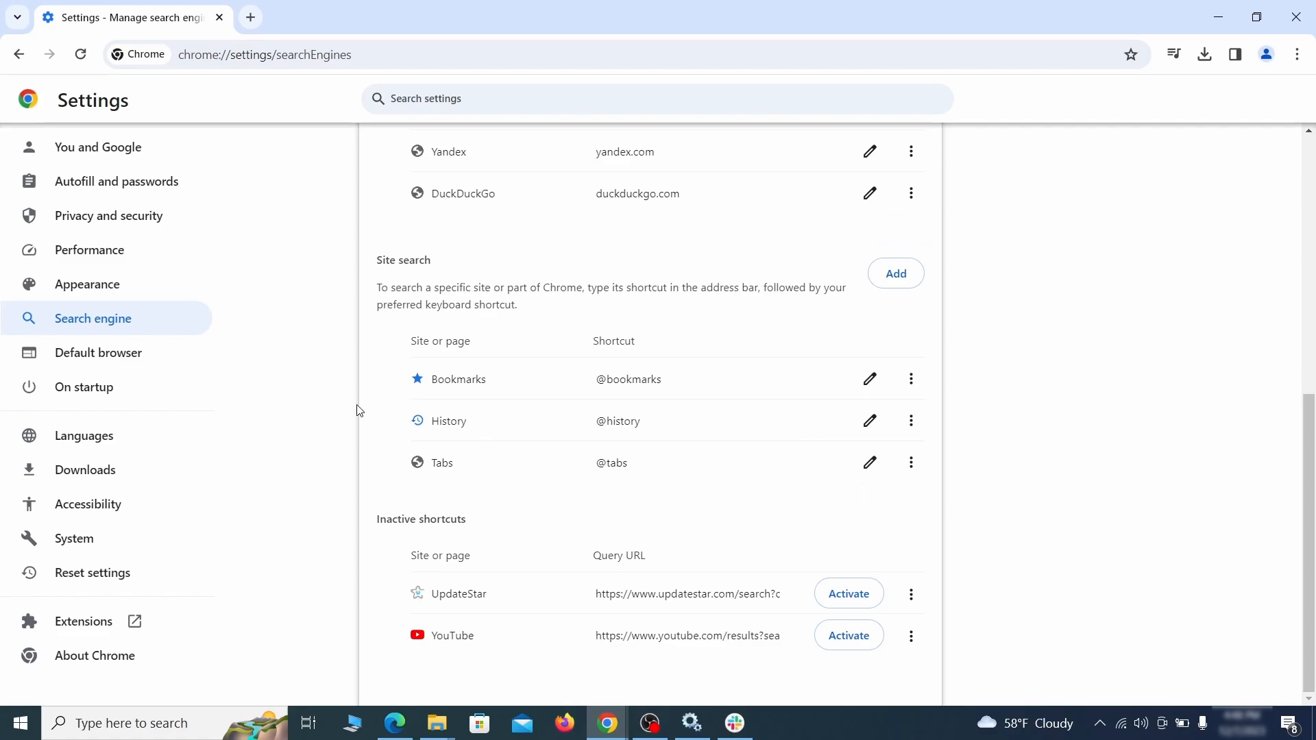
Step: Remove ExampleRougeURL.com from Chrome's startup pages and set startup to Continue where you left off
left_click(99, 386)
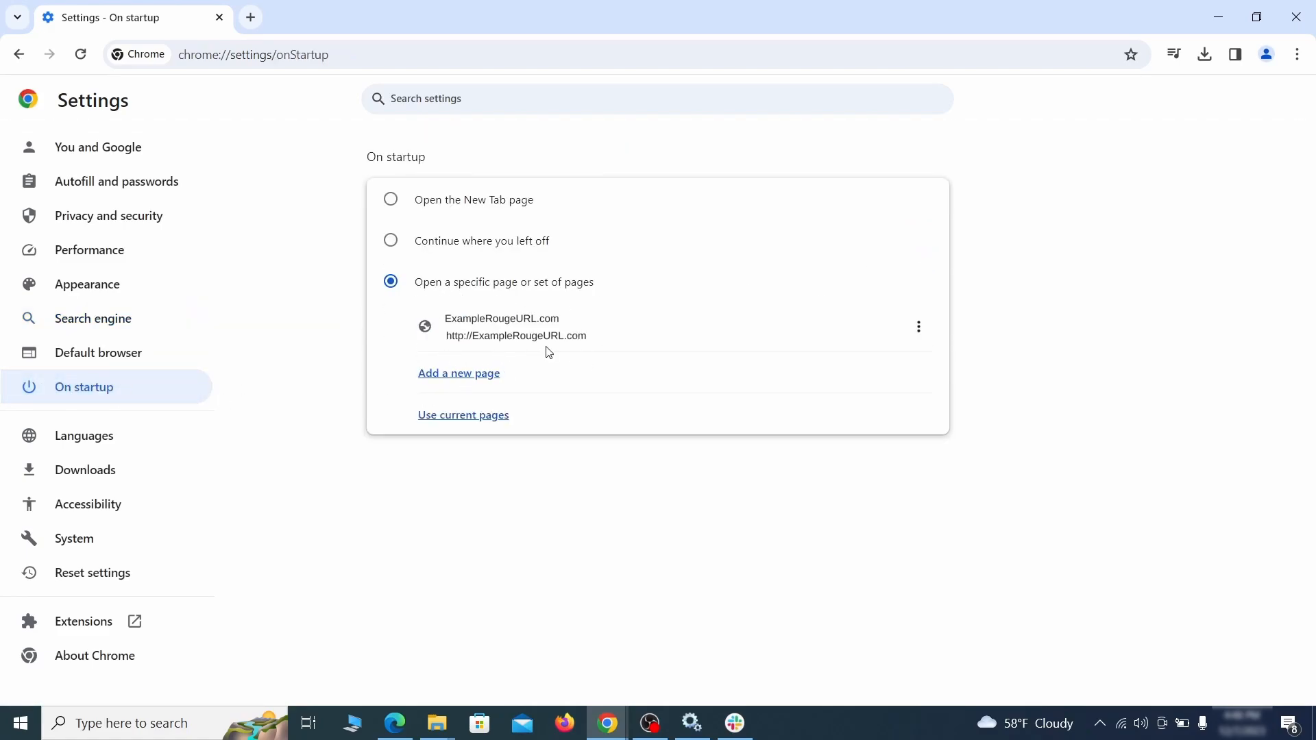
left_click(919, 328)
left_click(879, 370)
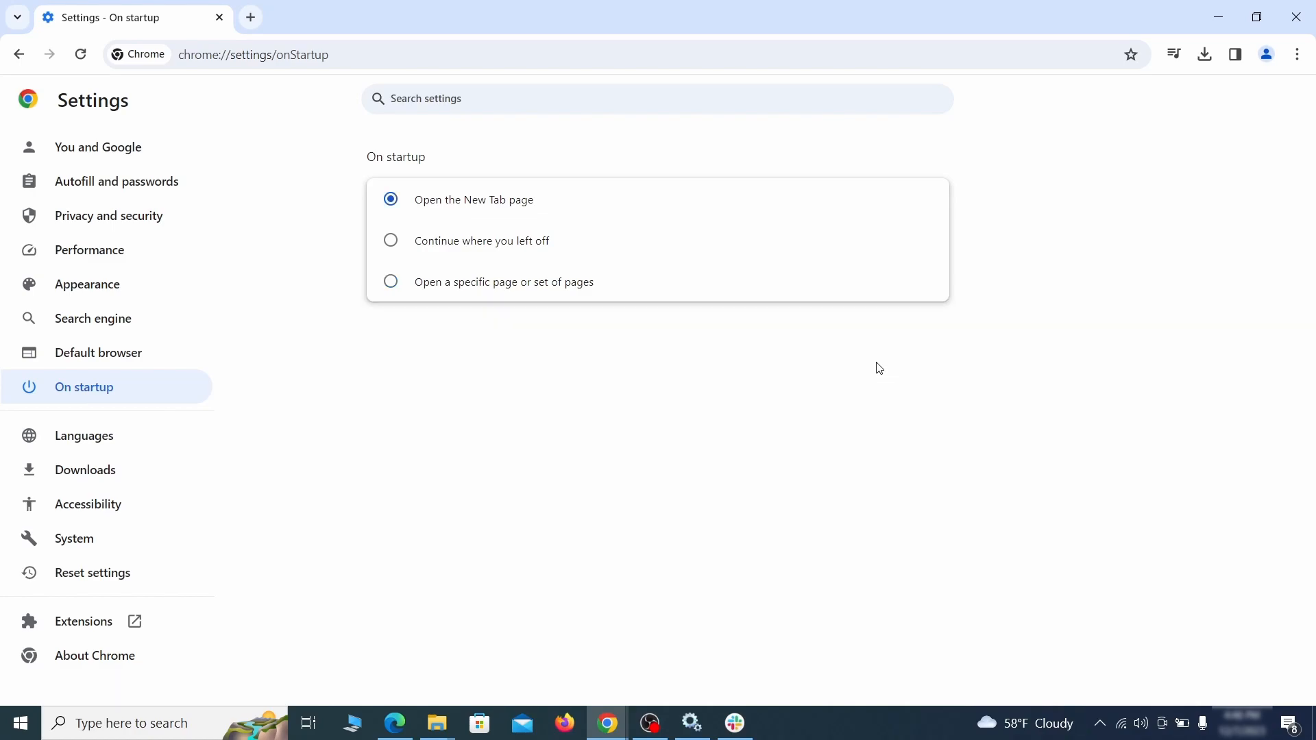
left_click(390, 244)
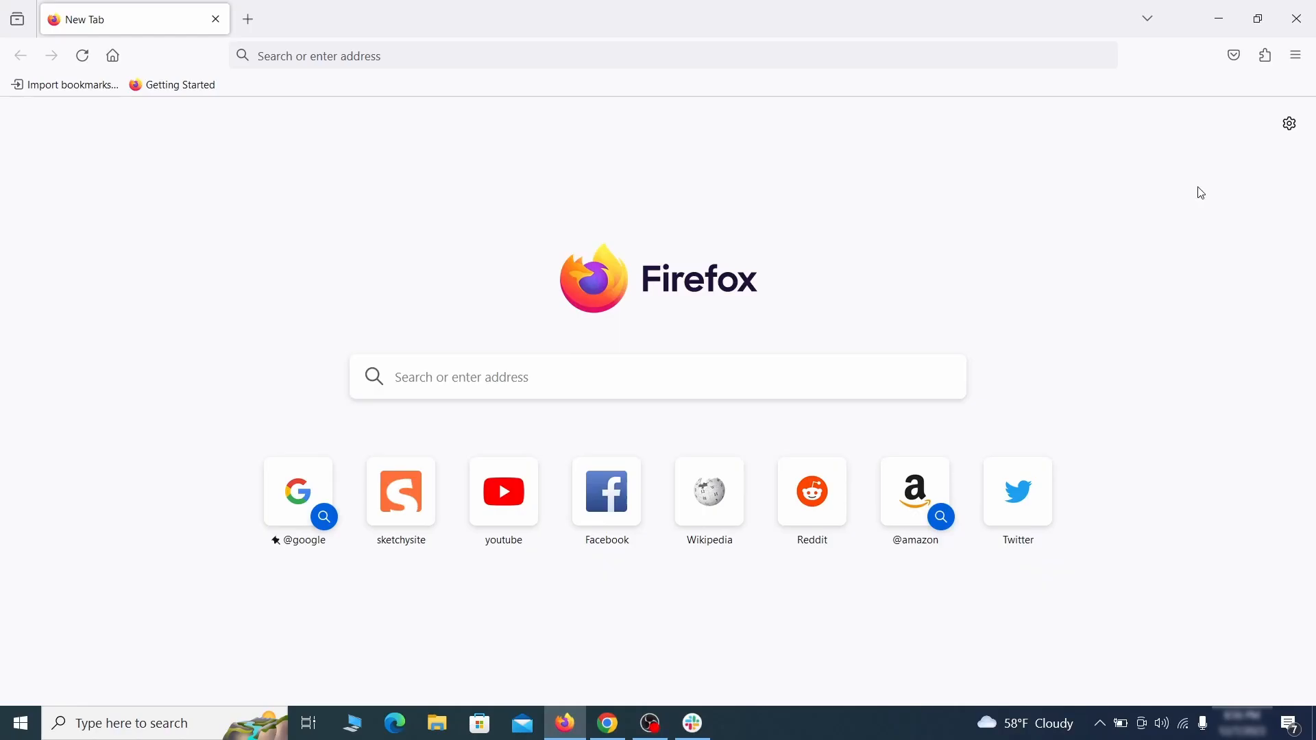
Step: In Firefox, open the extensions management page, disable the Contenu+ extension and remove it
left_click(1267, 54)
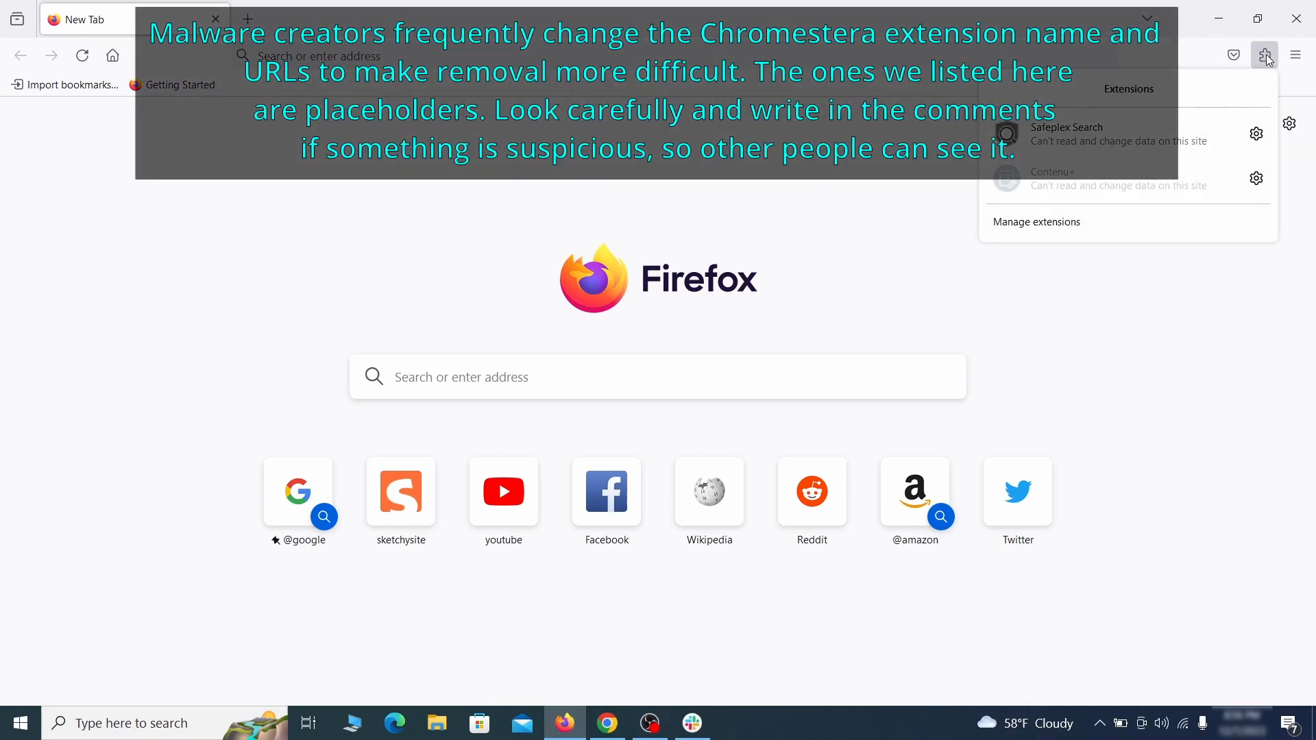
left_click(1108, 224)
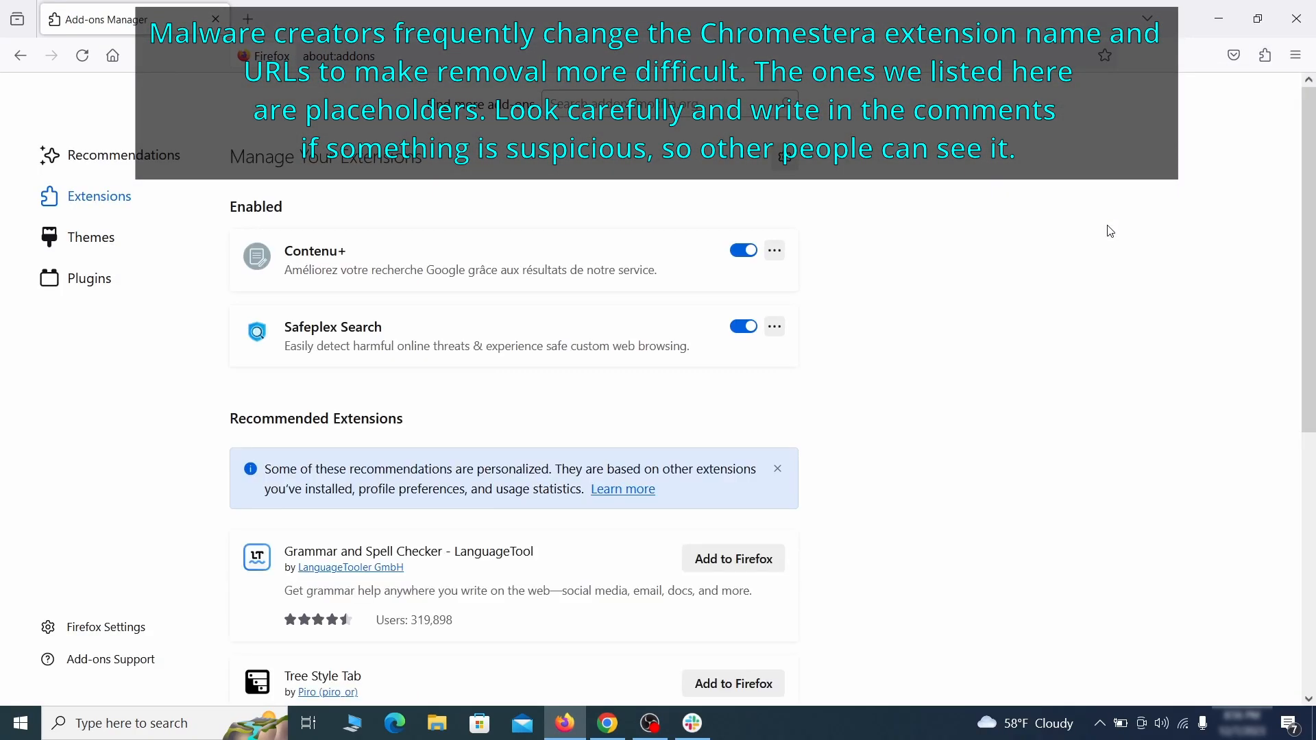
left_click(743, 250)
left_click(775, 251)
left_click(830, 276)
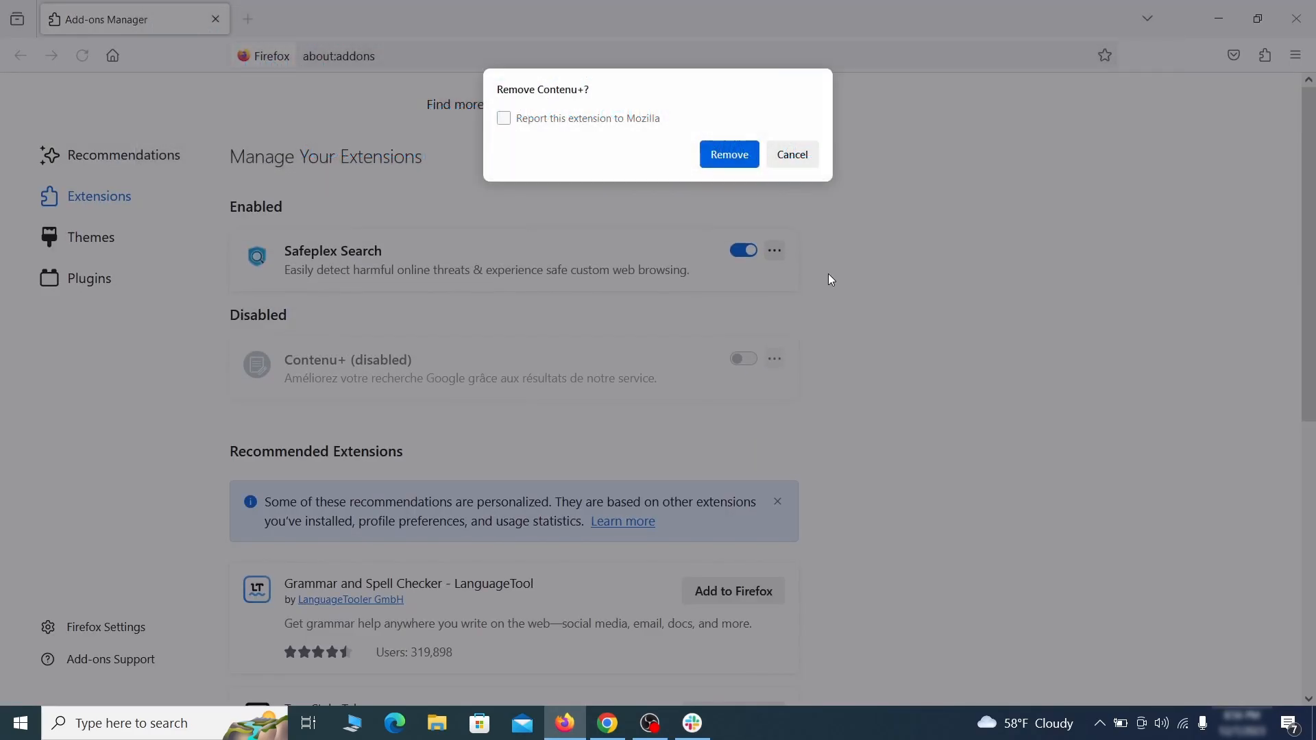
left_click(743, 154)
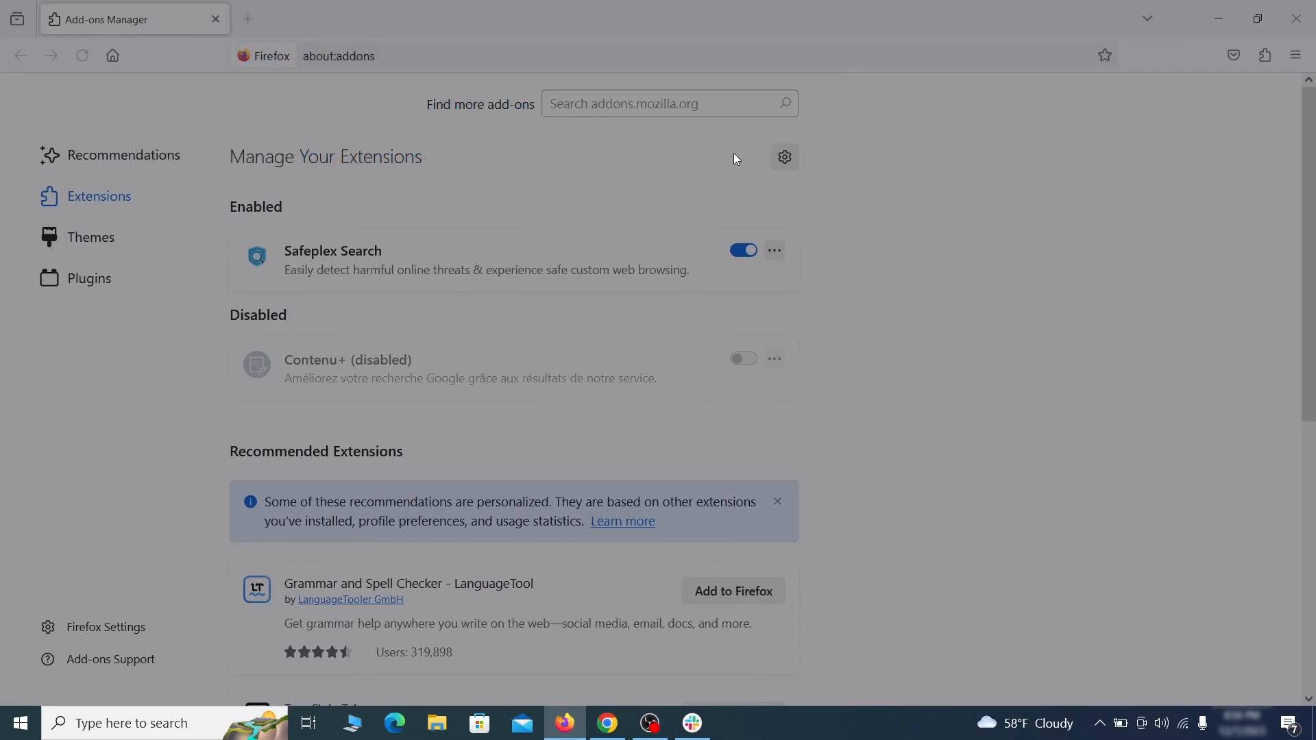
Step: Open Firefox's Home settings and clear the custom ExampleRougeURL.com address from the homepage and new windows setting
left_click(1296, 65)
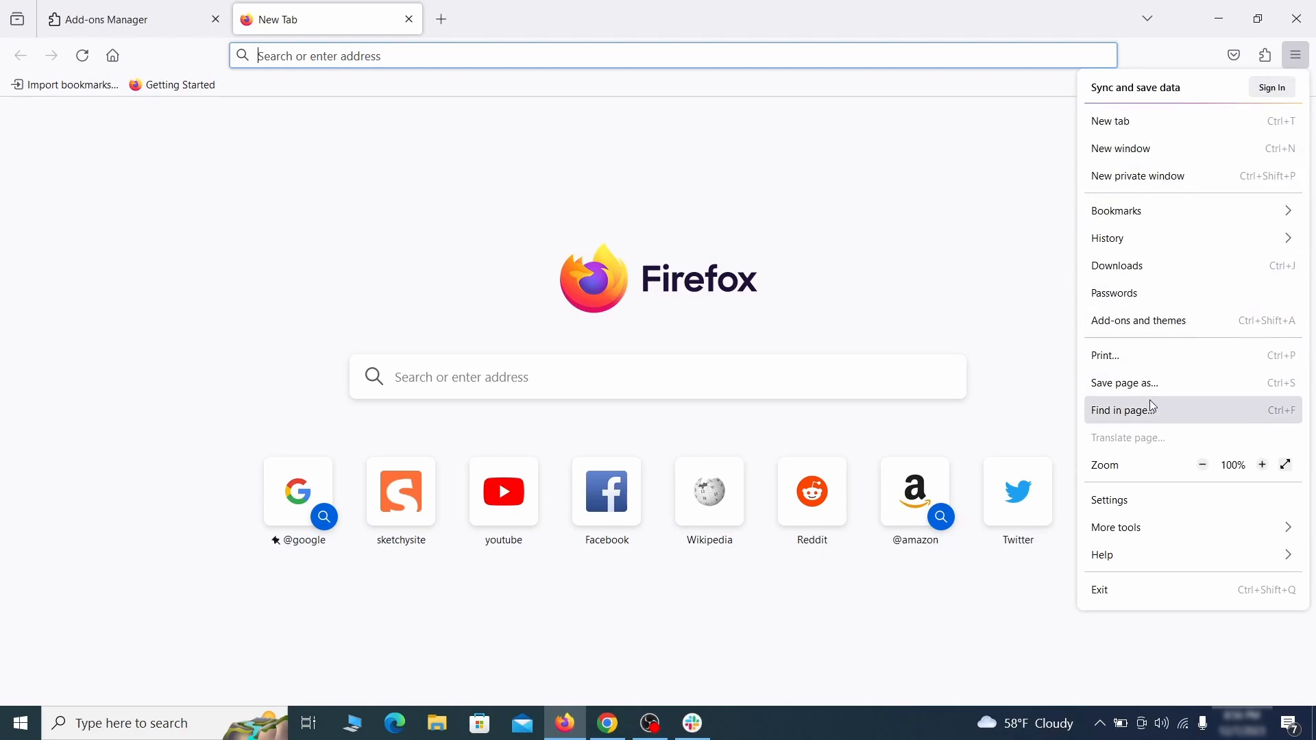
left_click(1140, 506)
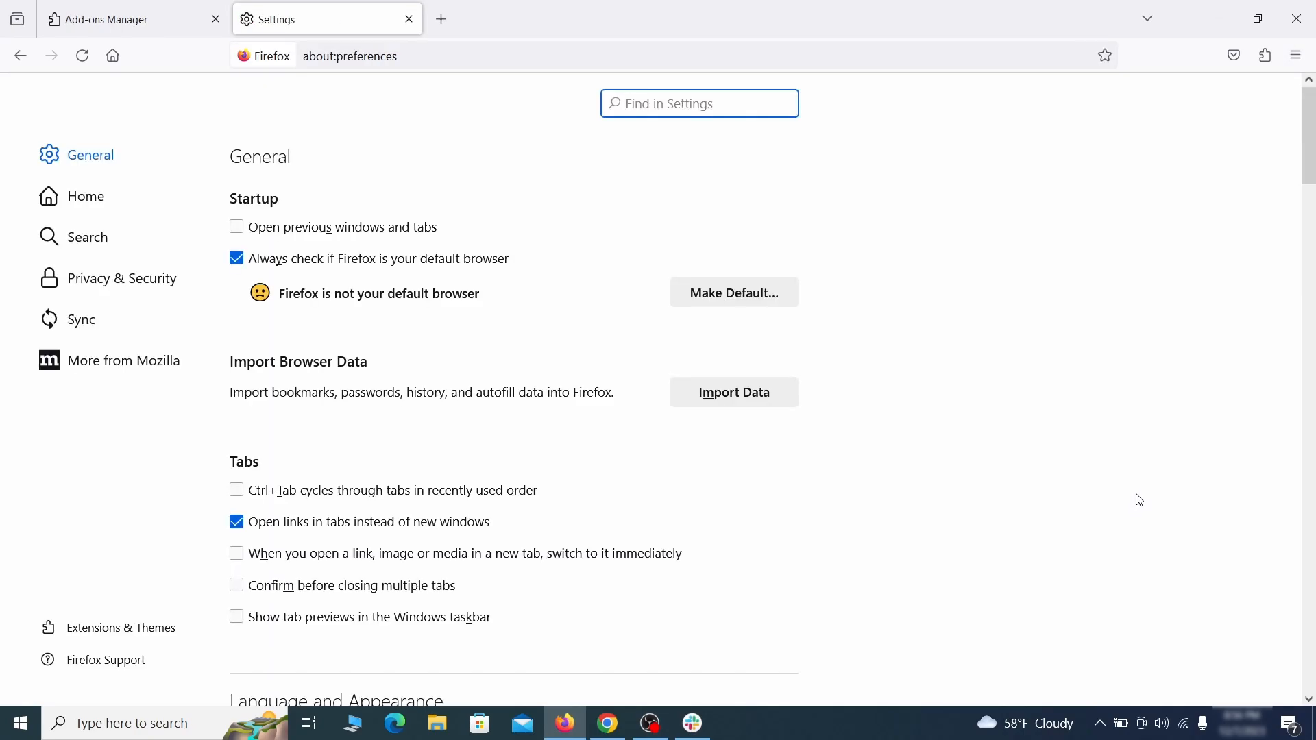
left_click(99, 198)
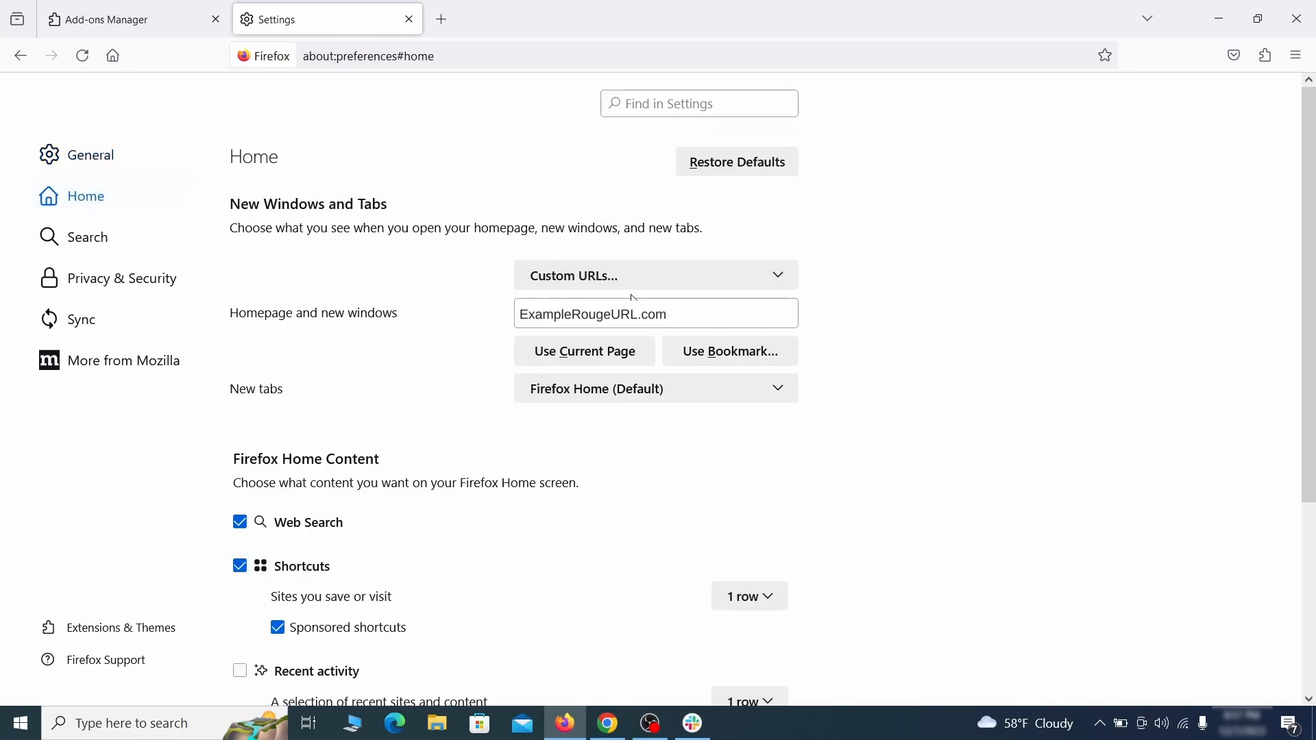
triple_click(665, 315)
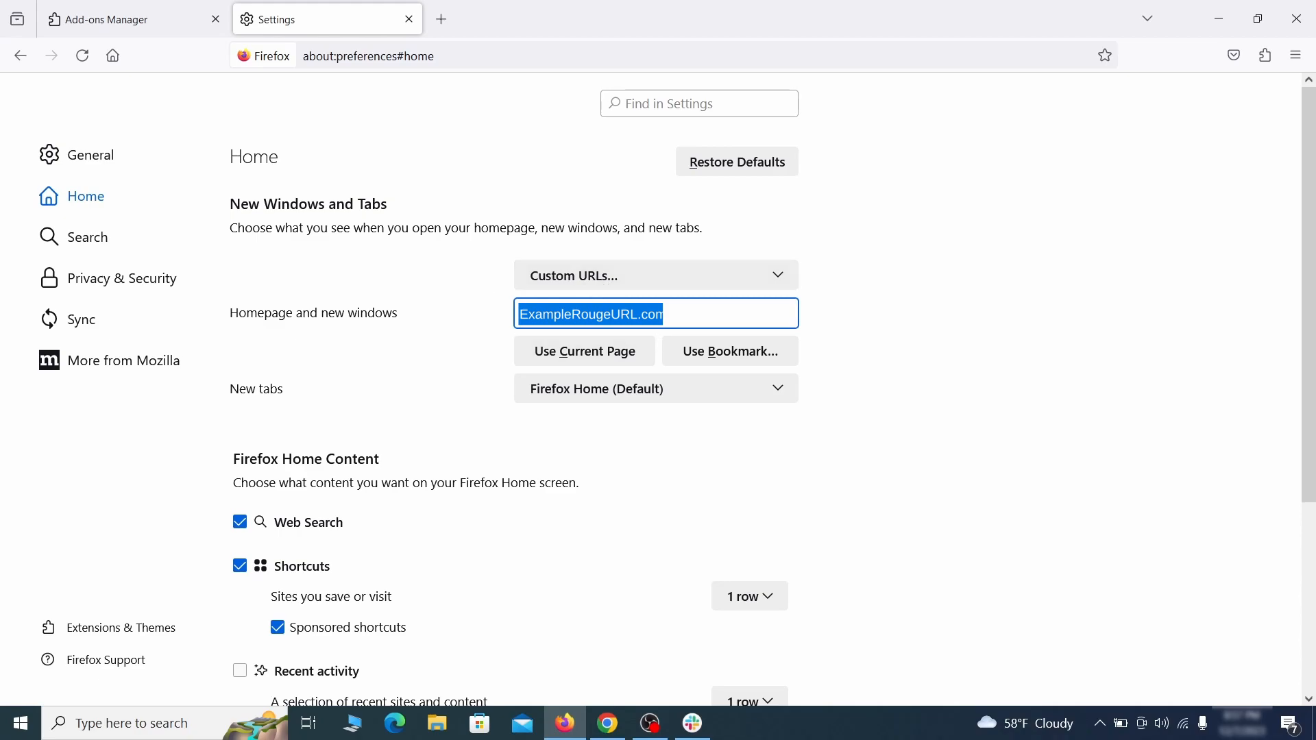
key("BackSpace")
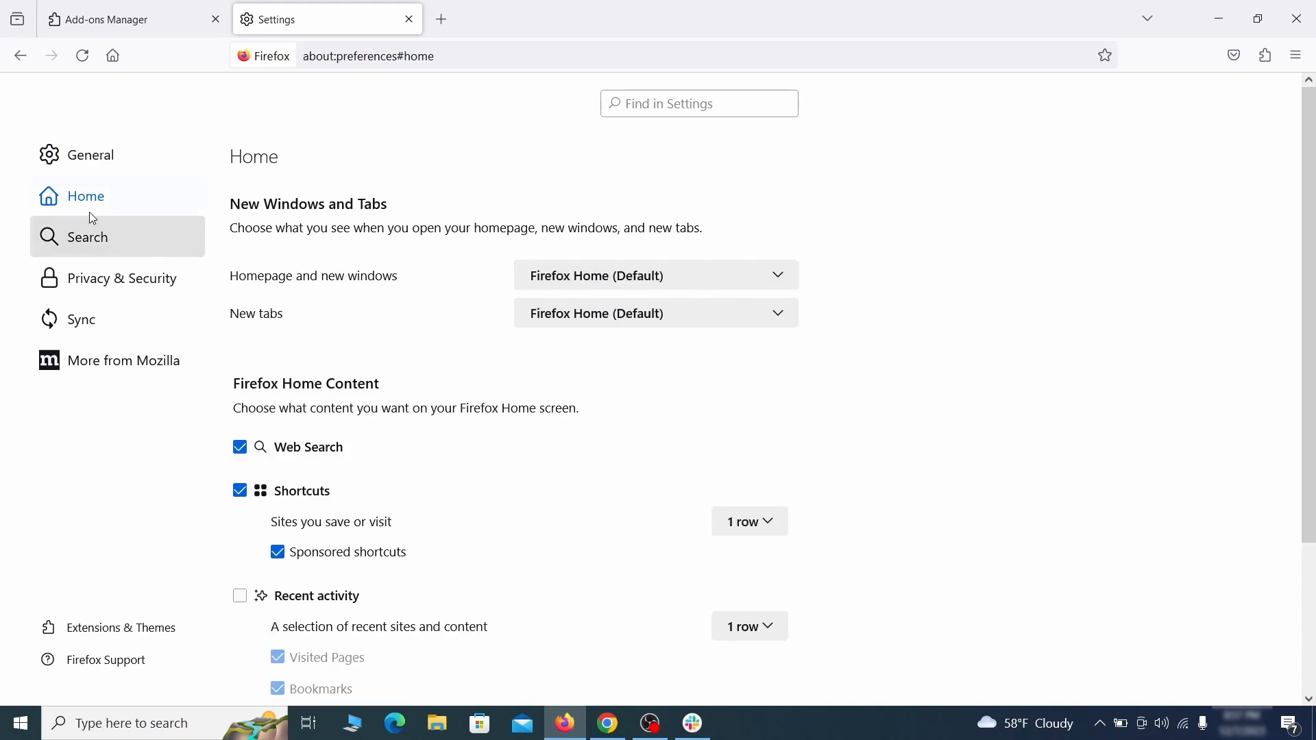
Step: Set Google as Firefox's default search engine in the Search settings
left_click(93, 238)
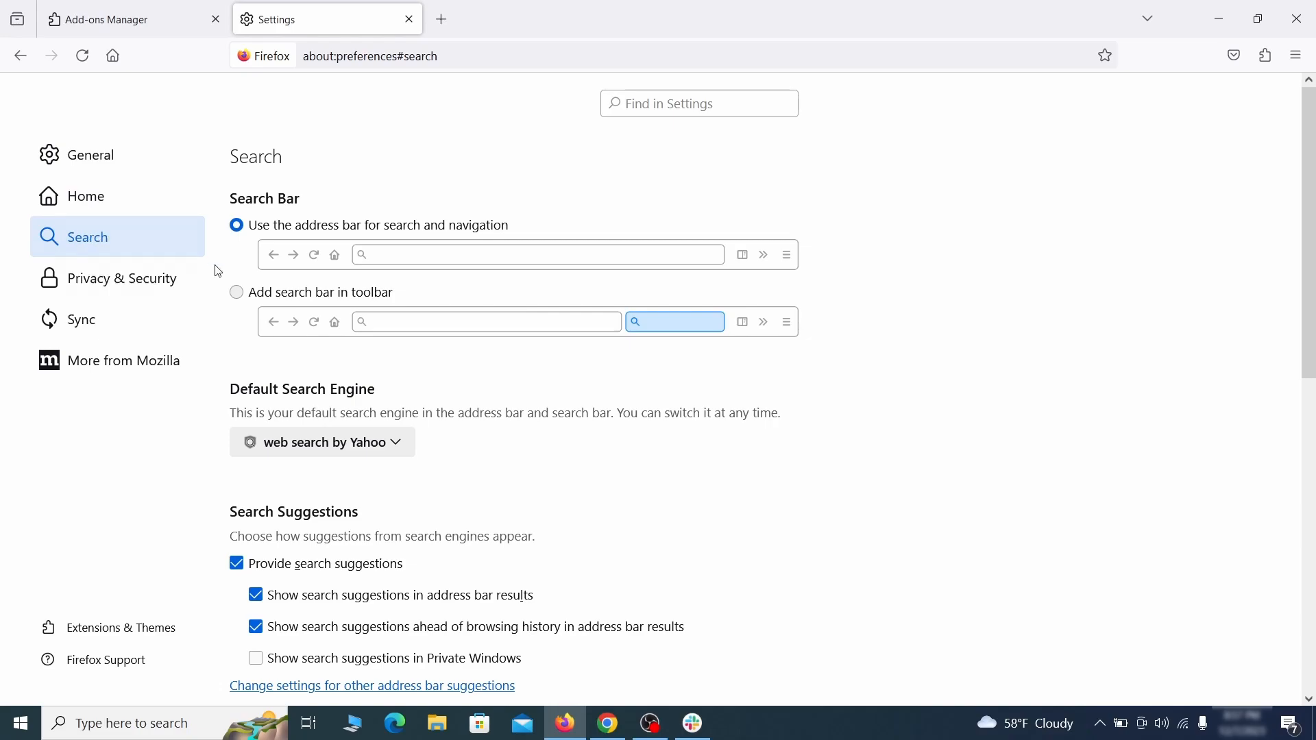
scroll(673, 402, "down", 3)
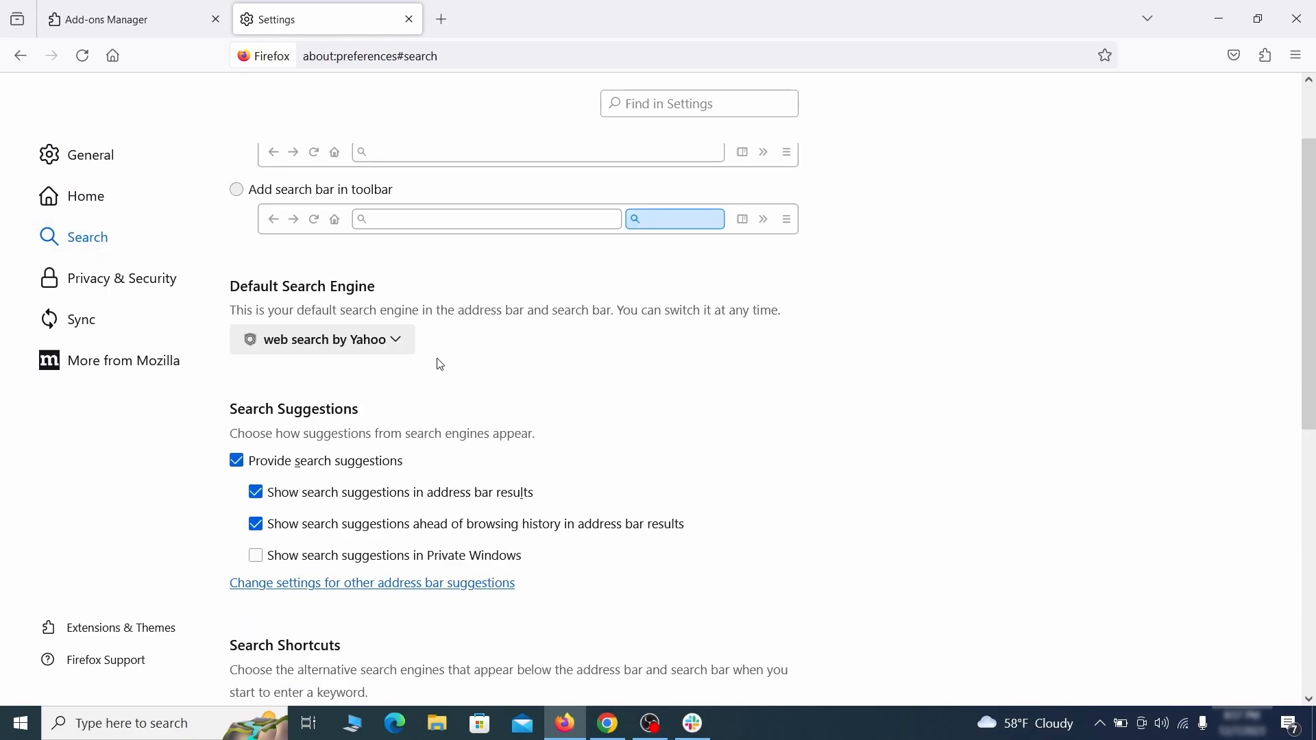
left_click(390, 346)
left_click(382, 367)
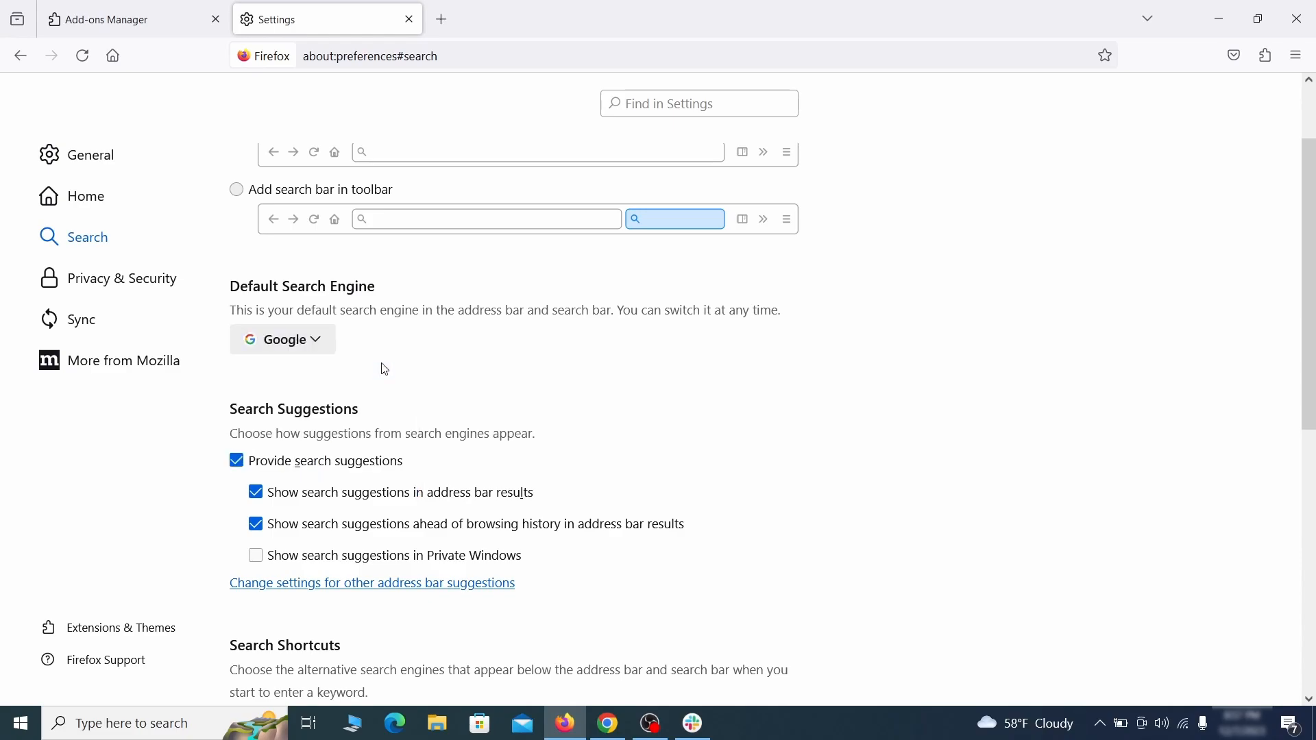
Step: Remove the web search by Yahoo engine with the Safeplex Search keyword from Firefox's search shortcuts
scroll(663, 377, "down", 4)
scroll(718, 347, "down", 3)
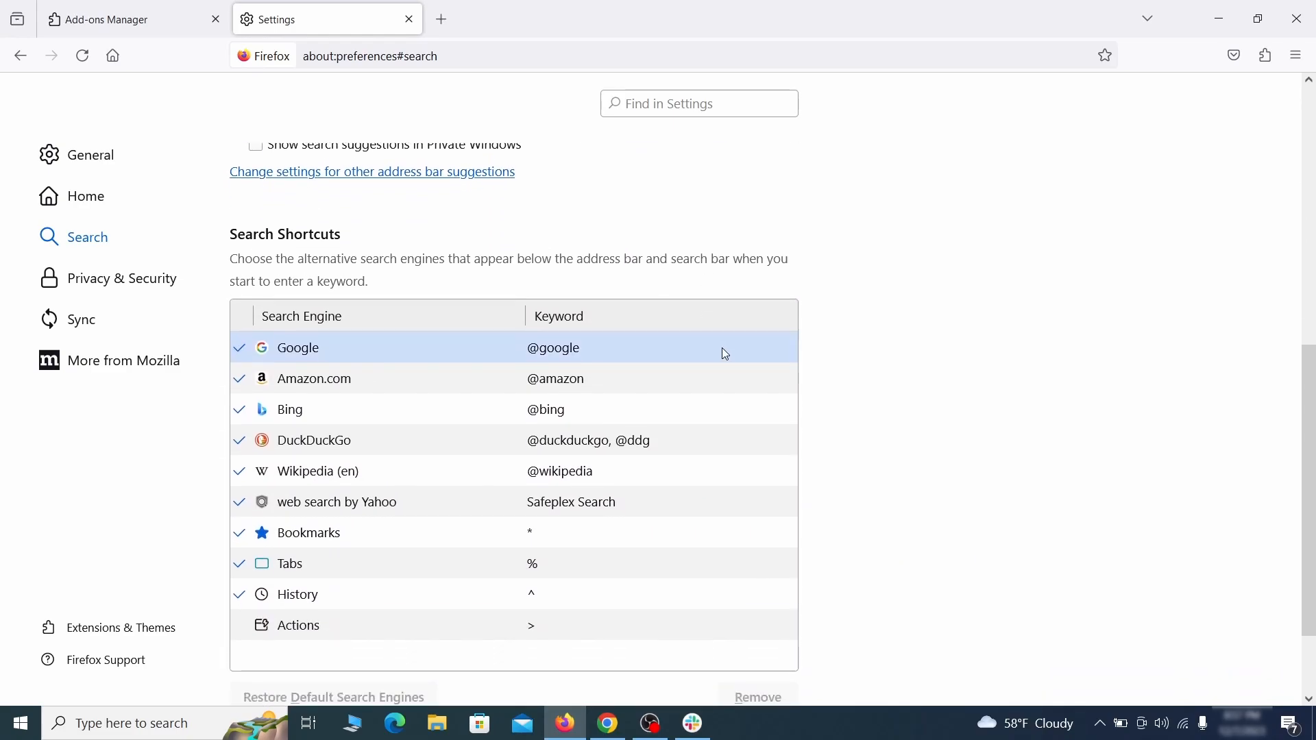
scroll(722, 348, "down", 3)
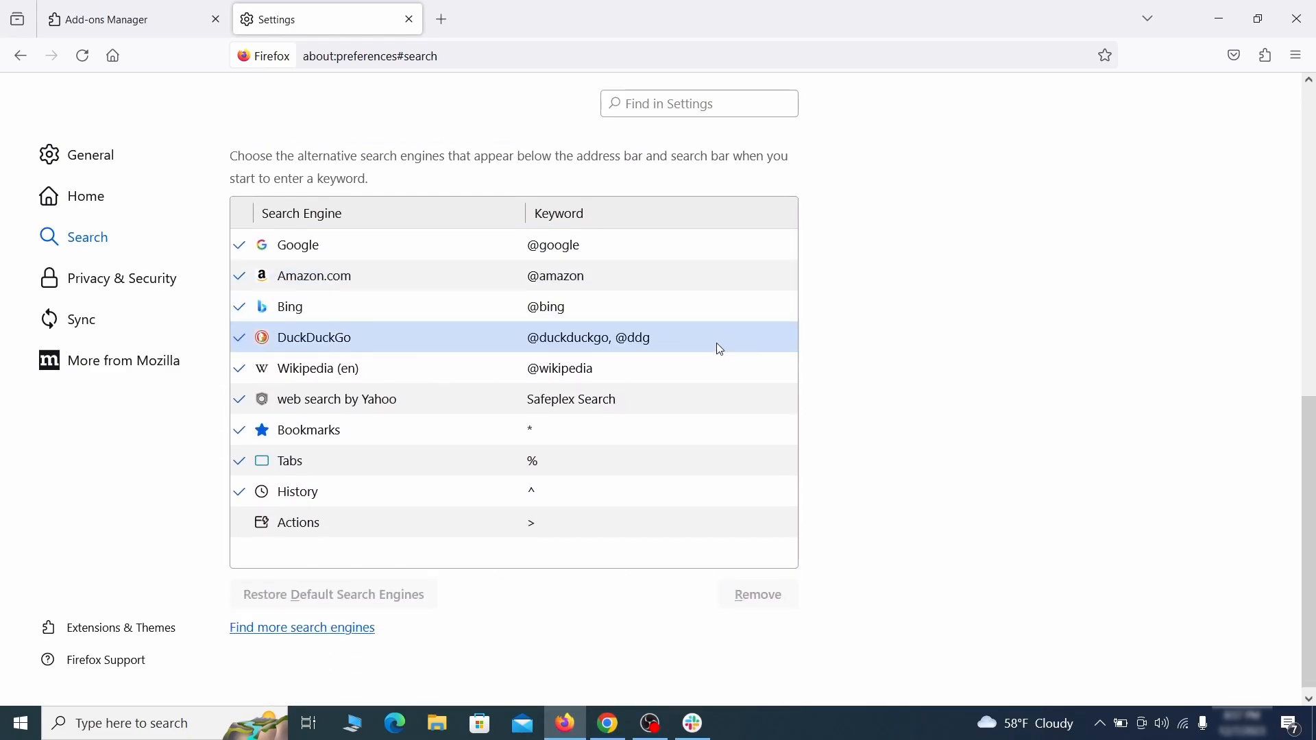
left_click(655, 409)
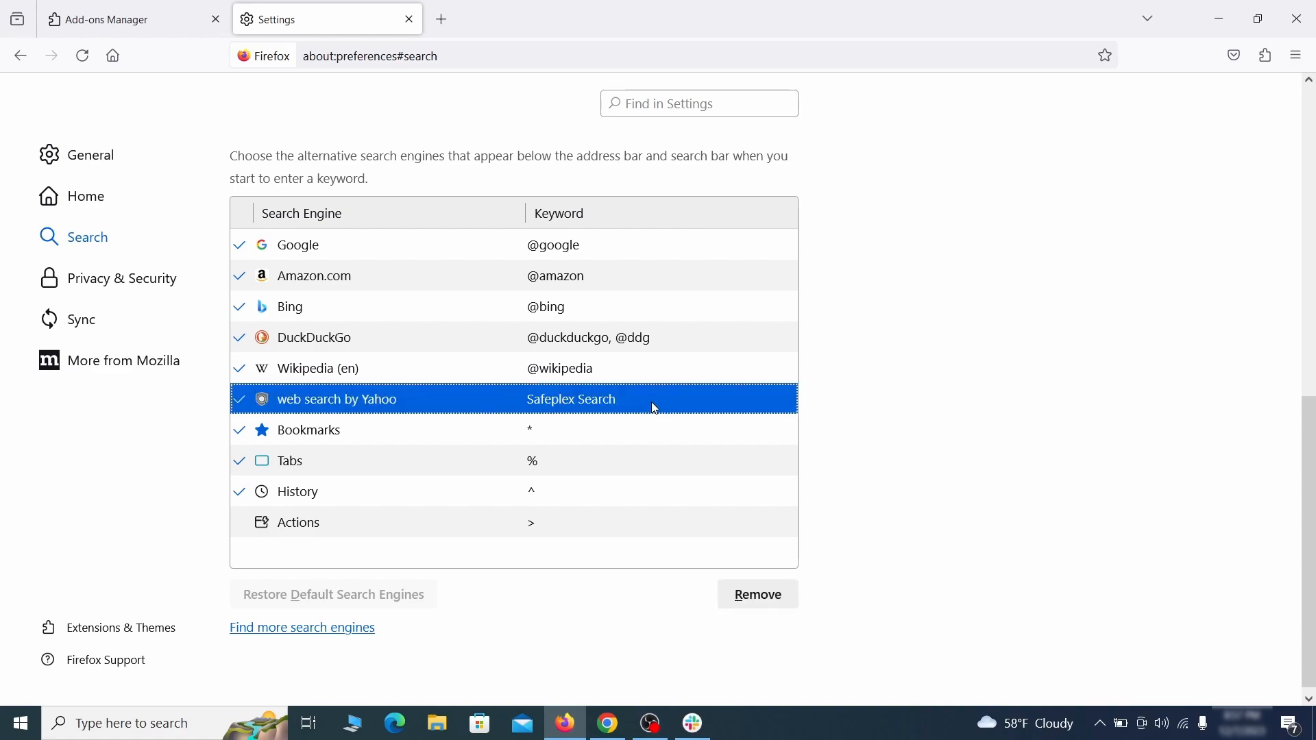
left_click(786, 610)
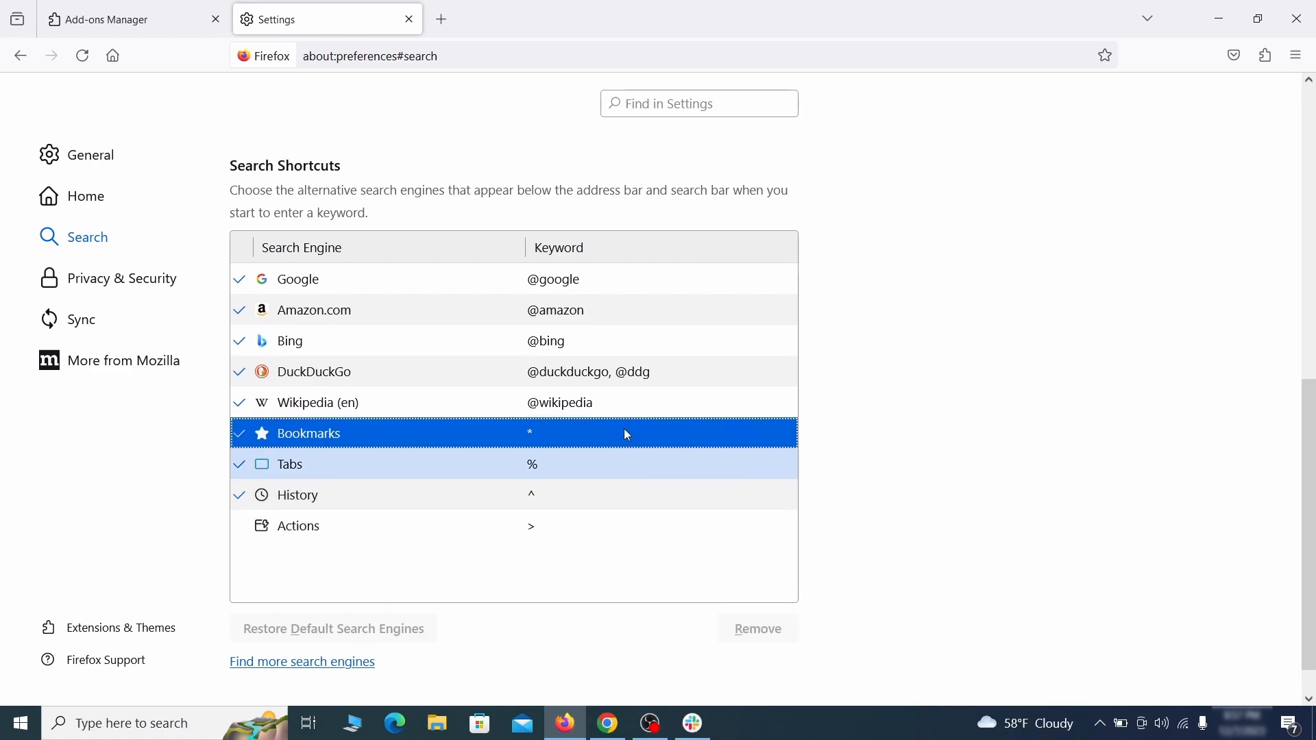
Step: Clear Firefox's cookies and site data together with its cached web content in the privacy settings, and confirm
scroll(626, 431, "up", 3)
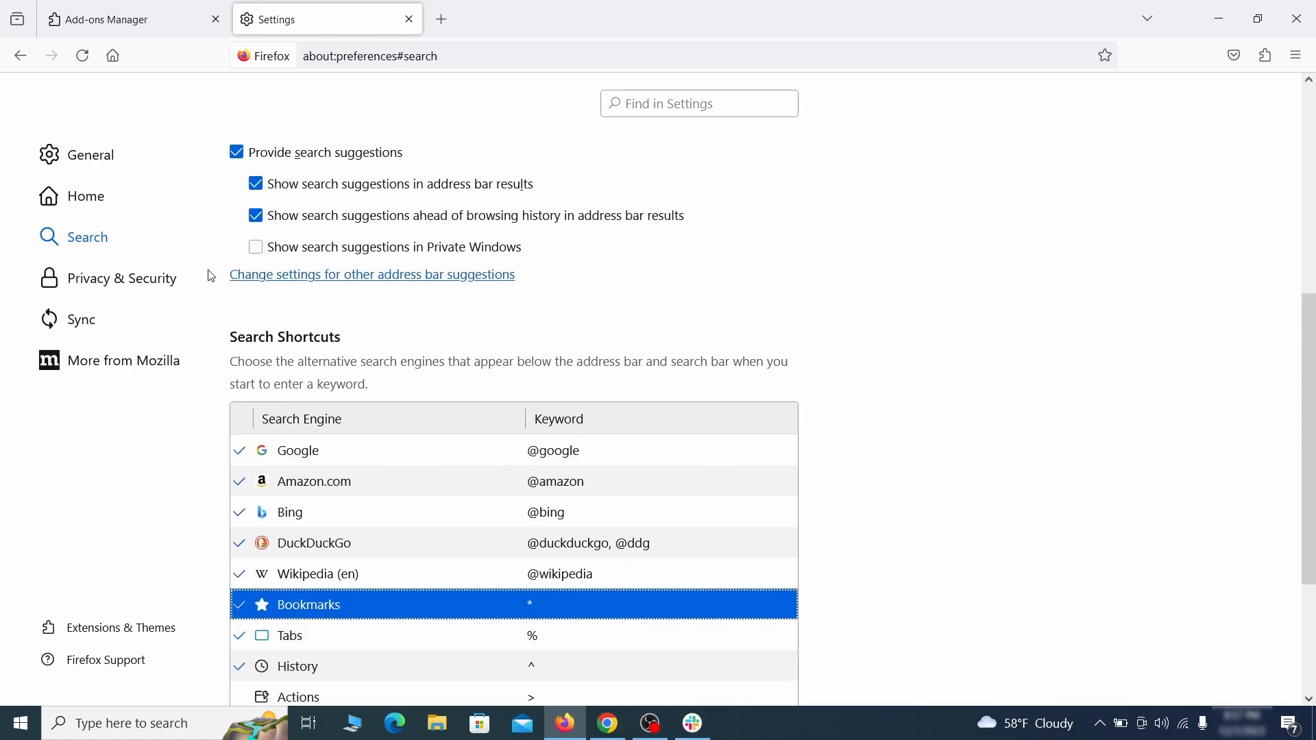
left_click(126, 275)
scroll(875, 316, "down", 10)
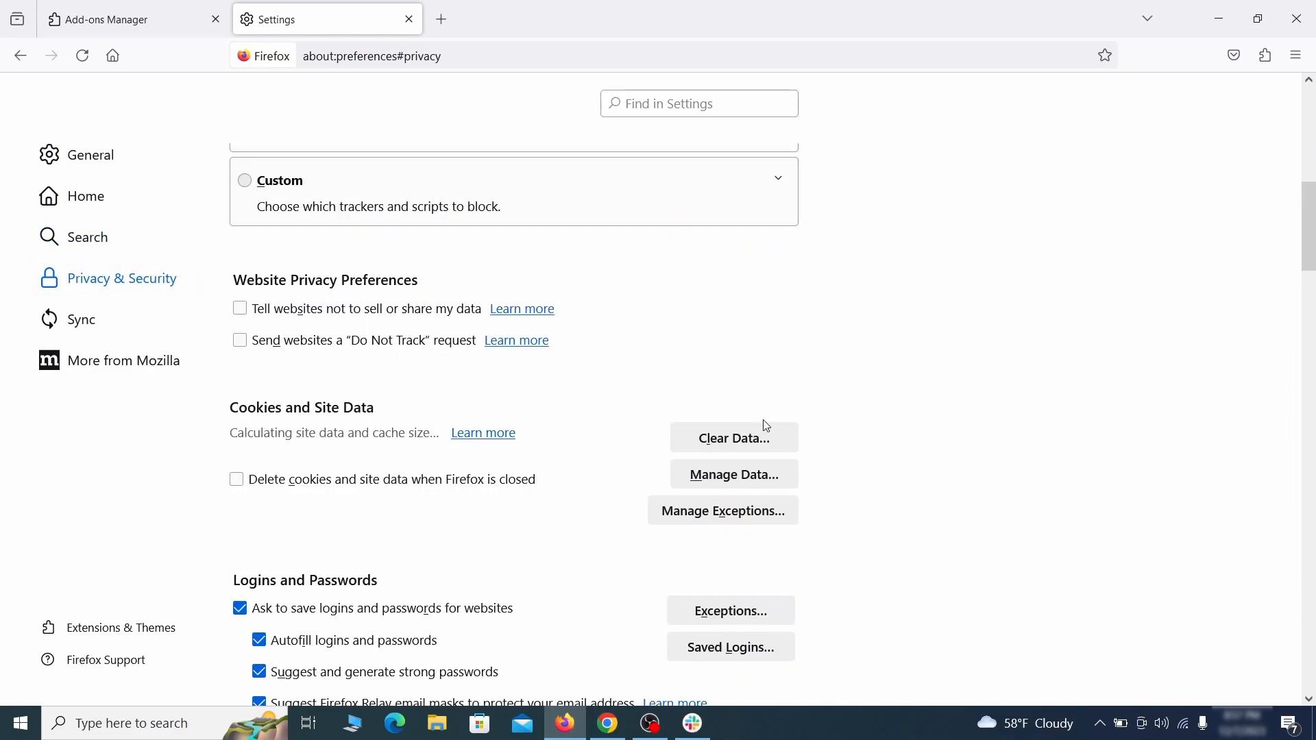
left_click(751, 440)
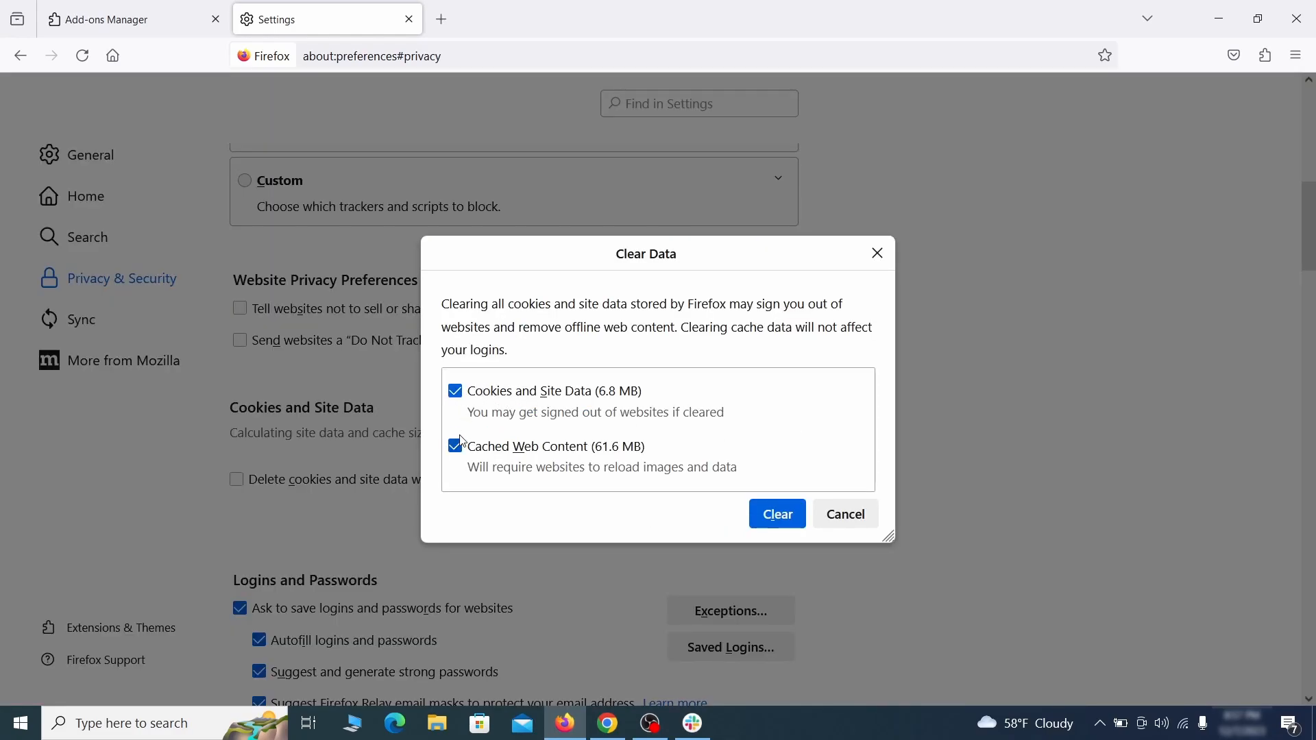
left_click(796, 515)
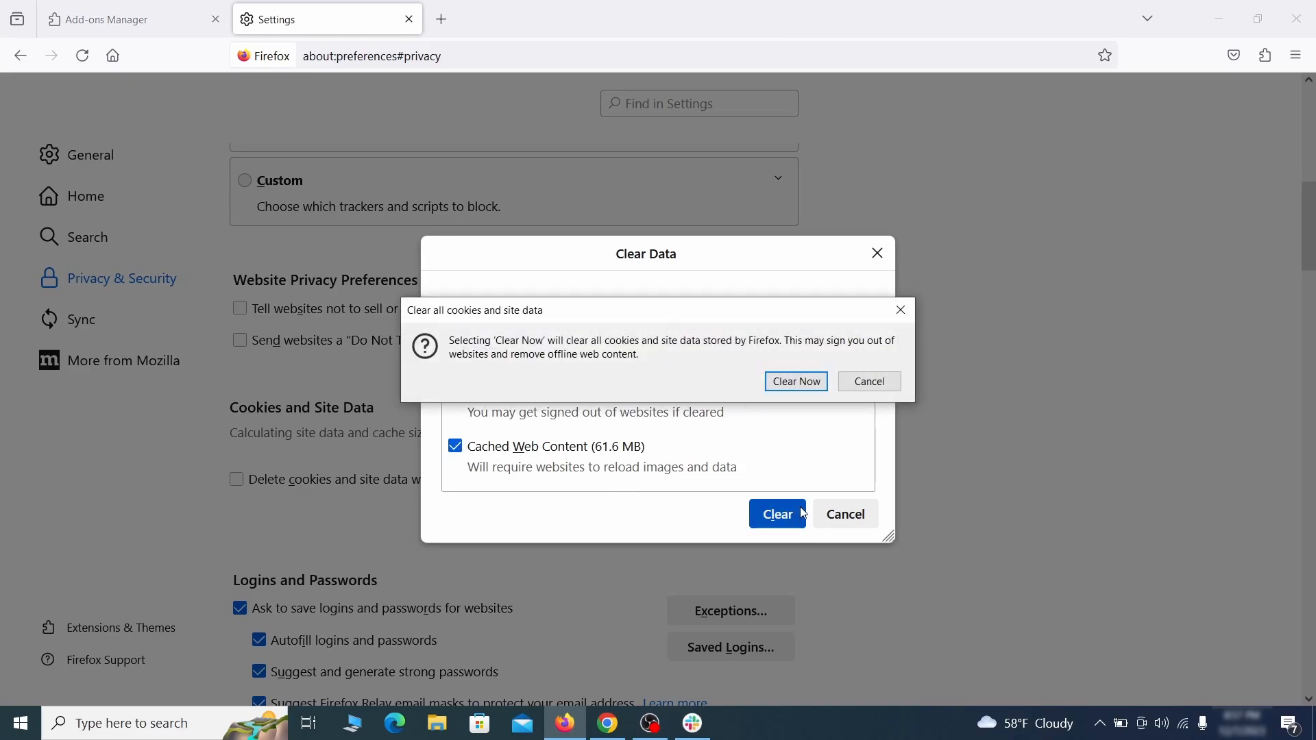
left_click(802, 388)
Step: Open the Notifications permission settings in Firefox's Privacy & Security settings
scroll(889, 421, "down", 4)
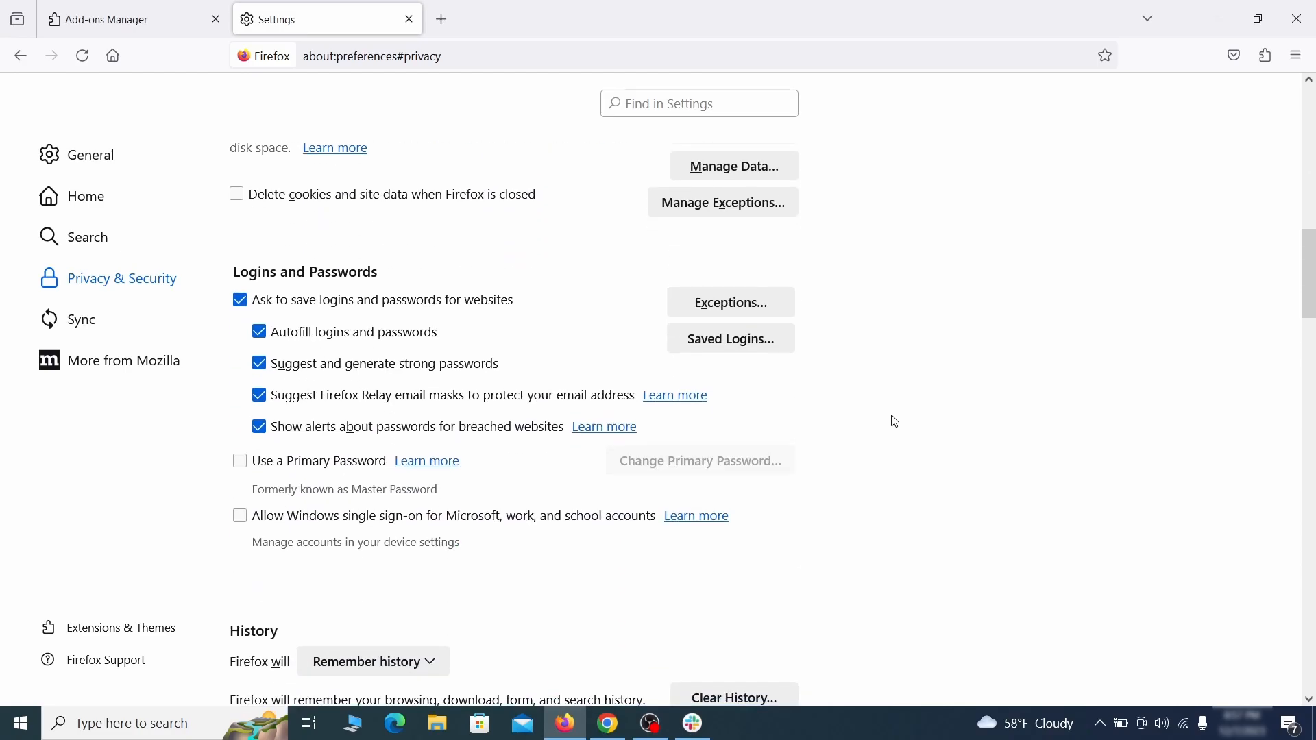
scroll(895, 422, "down", 10)
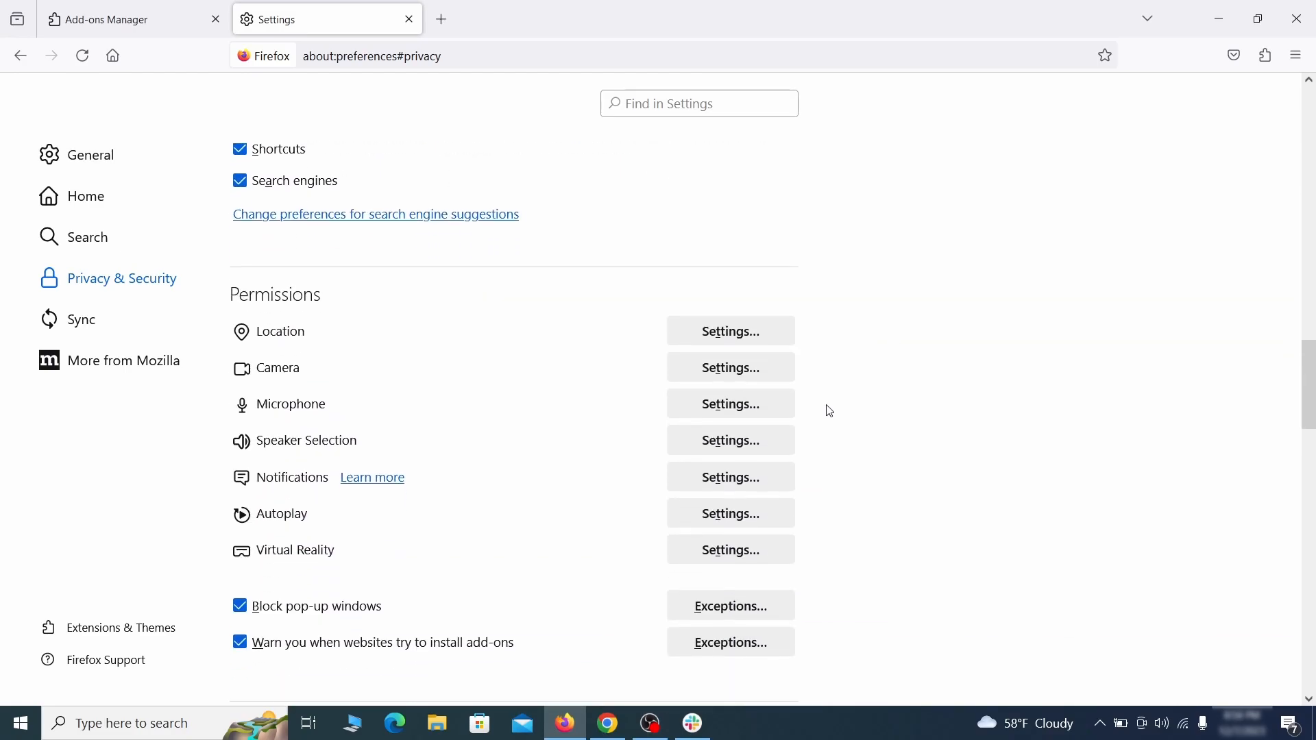
left_click(766, 490)
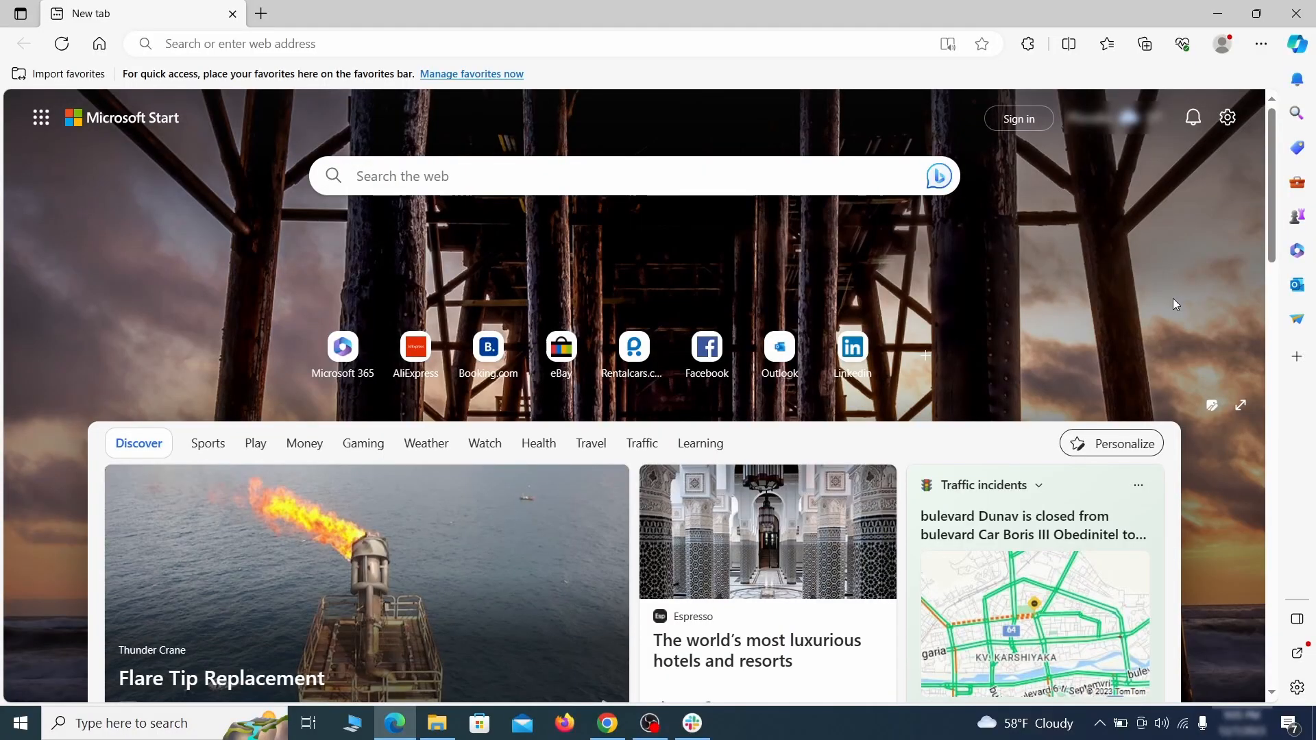
Step: In Microsoft Edge, open the extensions management page, disable the Quidco Cashback Reminder extension and remove it
left_click(1261, 43)
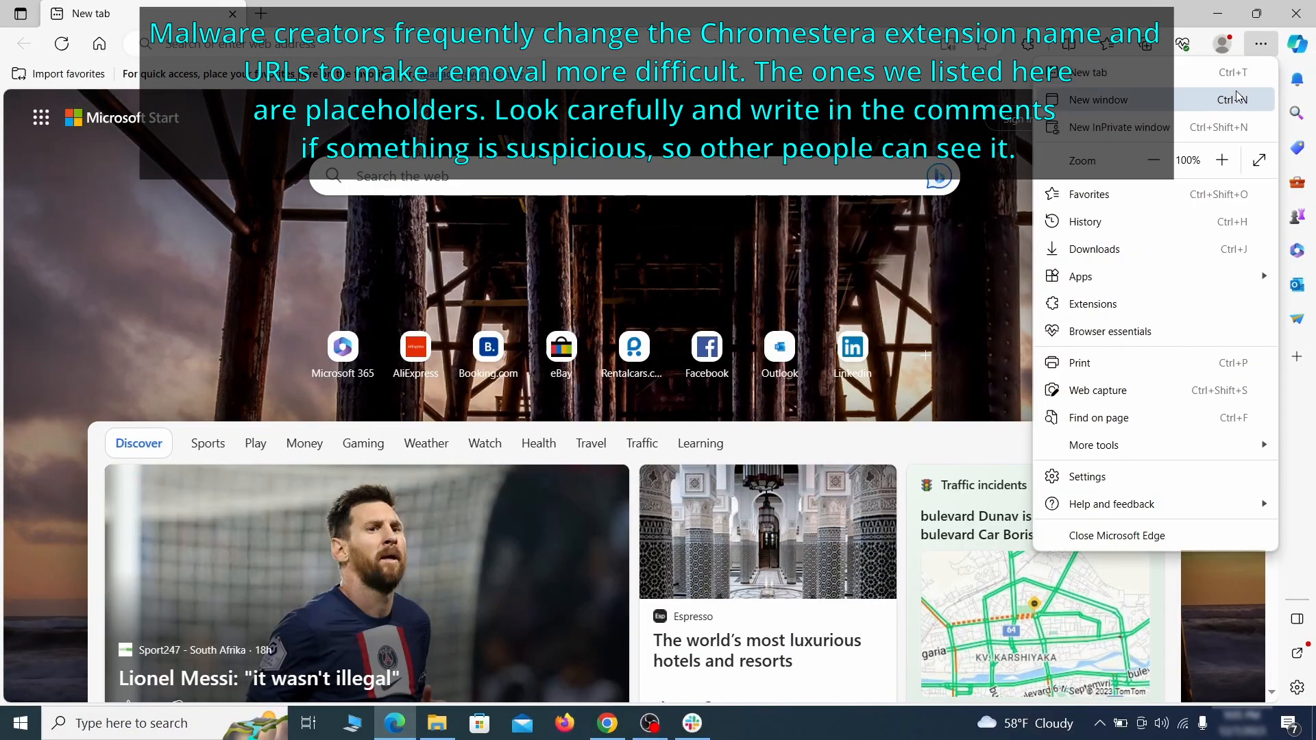
left_click(1131, 301)
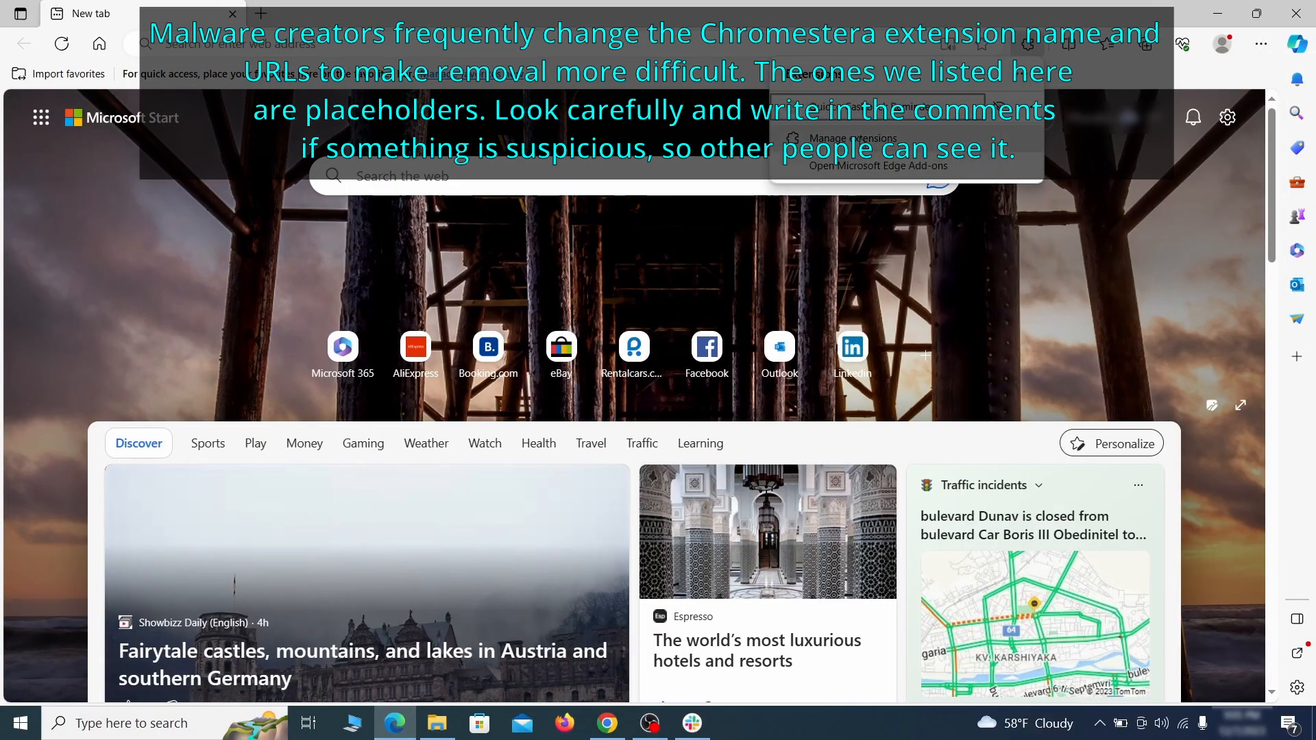
left_click(851, 142)
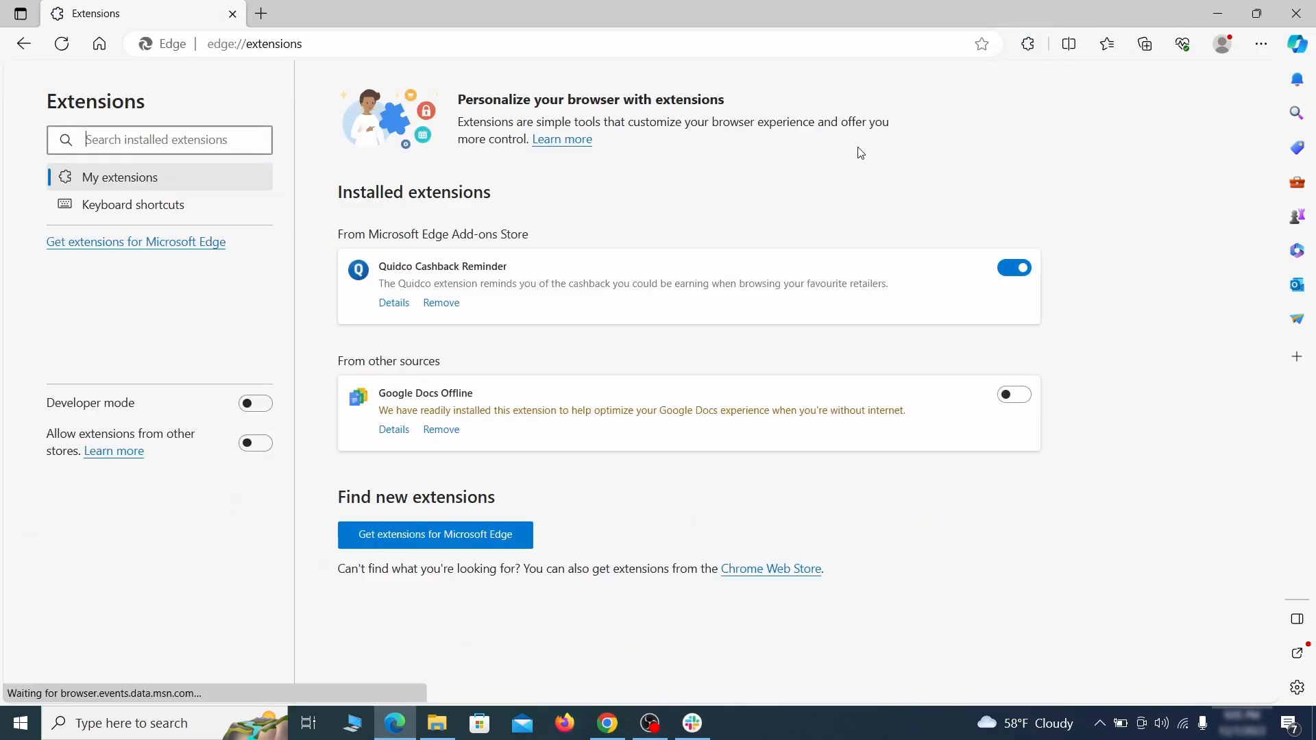
left_click(1017, 269)
left_click(440, 306)
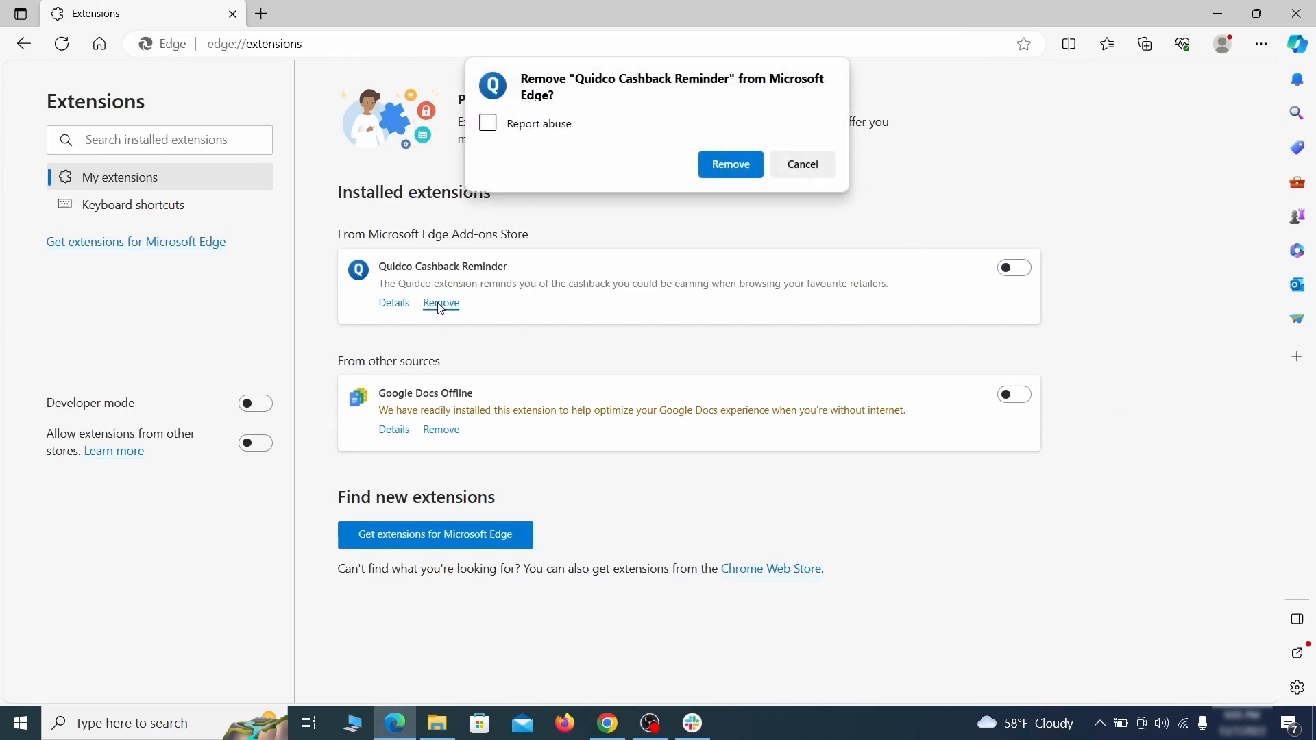
left_click(731, 164)
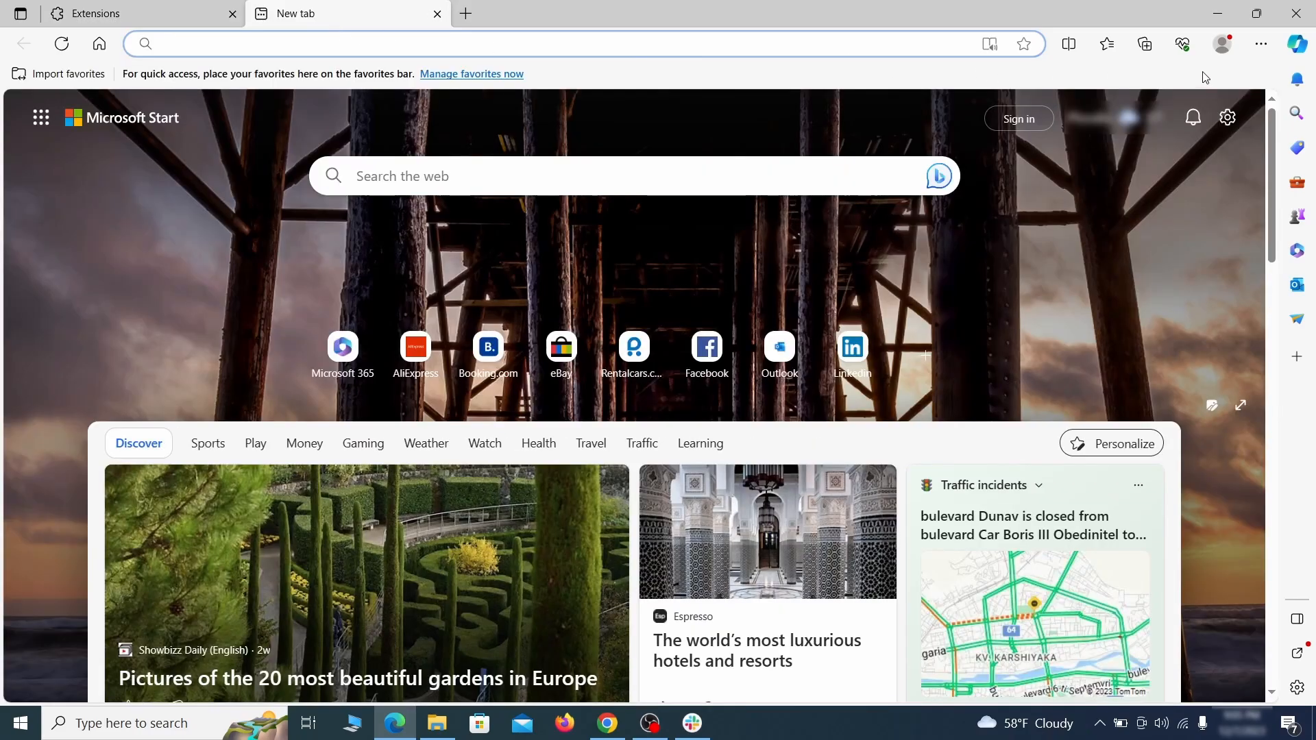
Step: Open Edge's privacy settings and clear the checked browsing data types for the Last hour time range
left_click(1261, 47)
left_click(1094, 473)
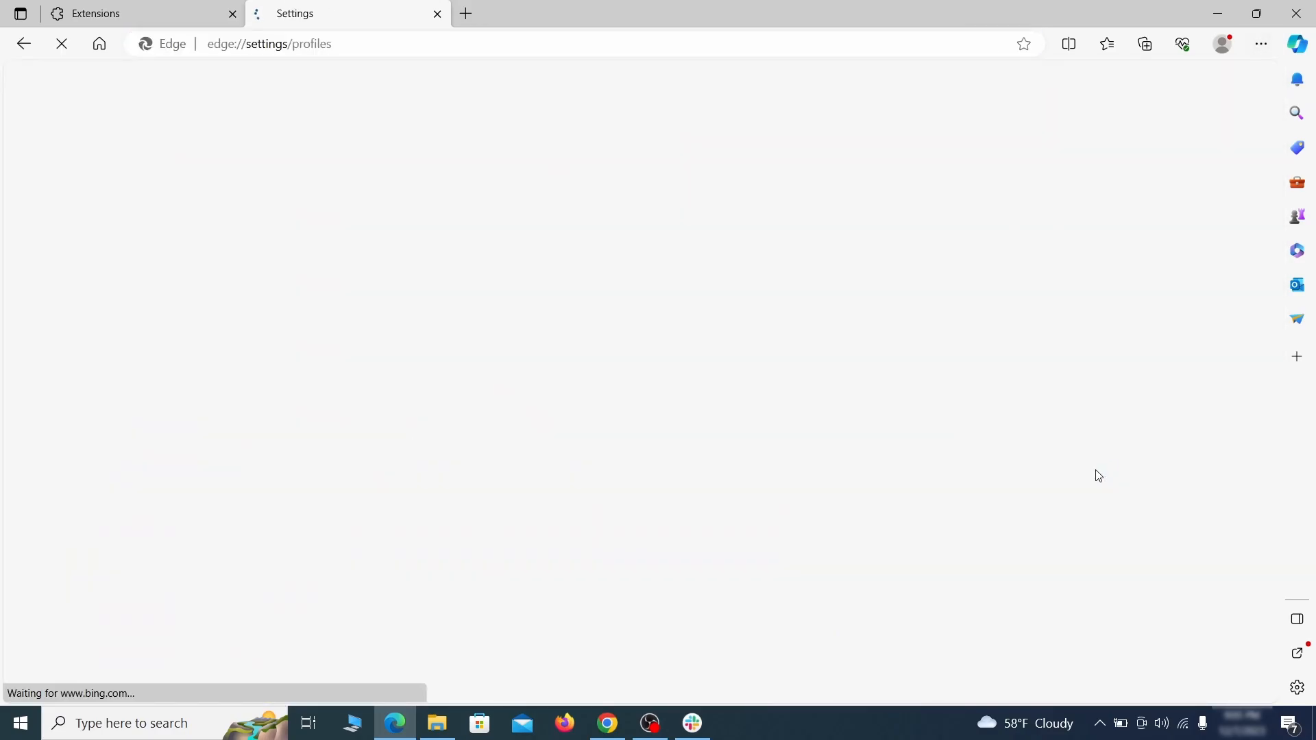
left_click(221, 209)
scroll(714, 421, "down", 4)
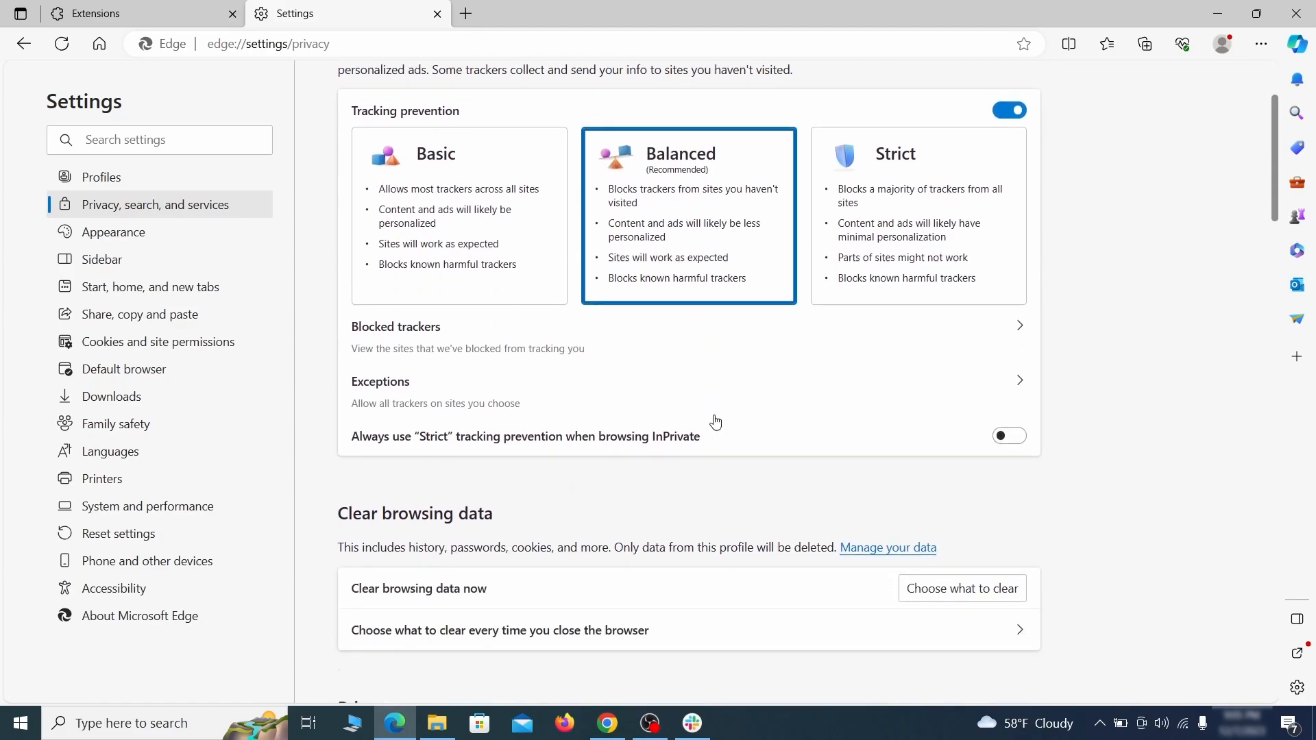
left_click(988, 480)
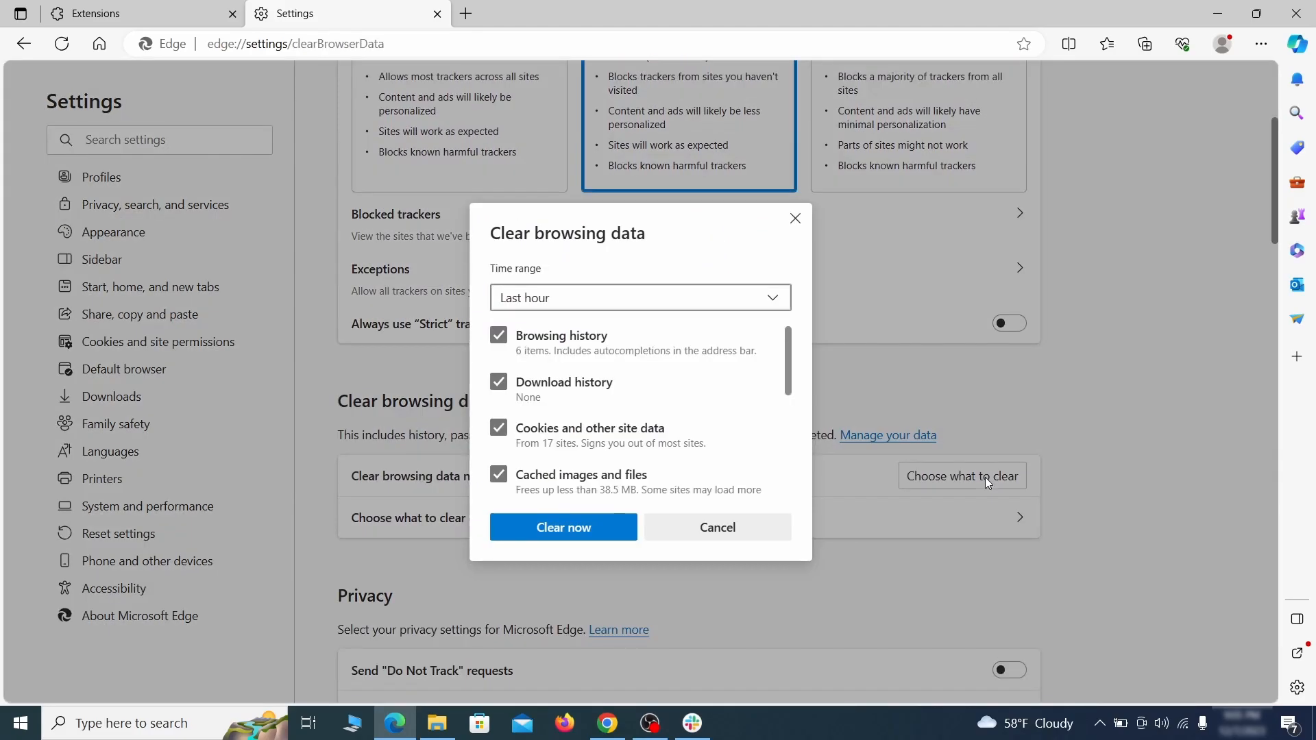
scroll(535, 384, "down", 5)
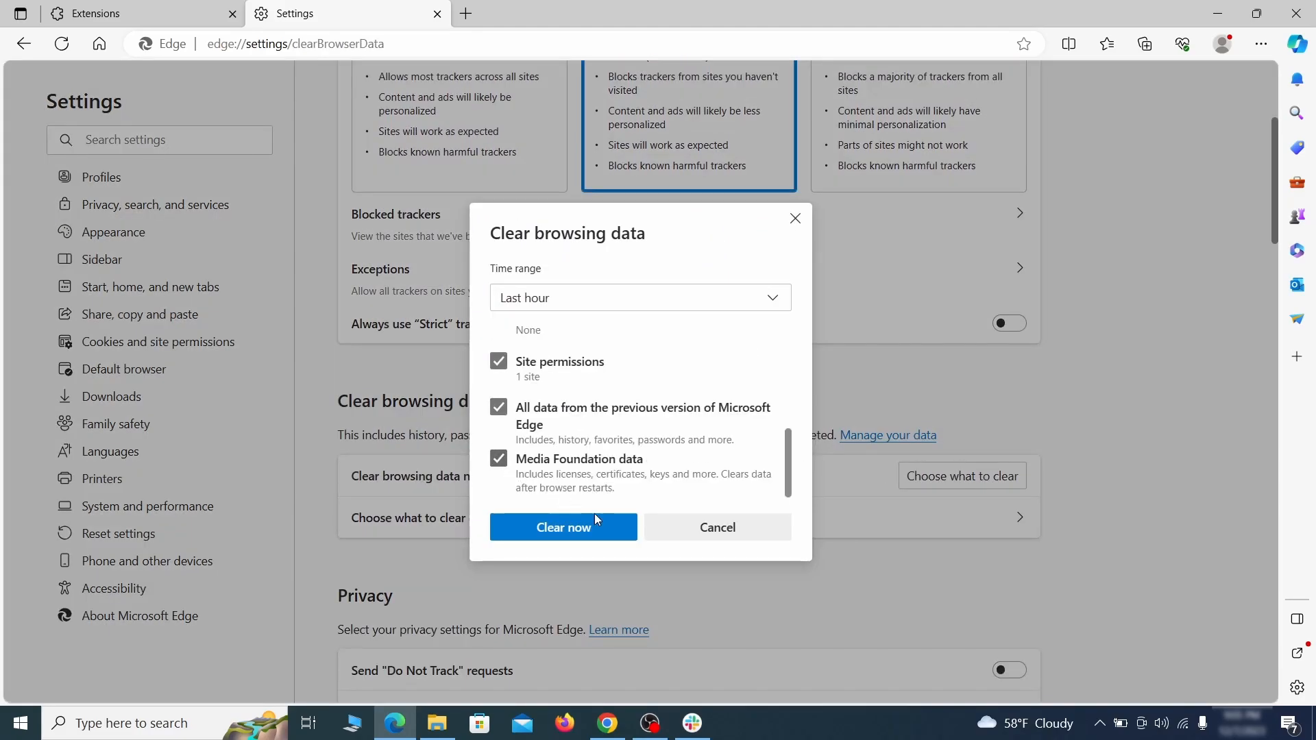
left_click(618, 536)
Step: Set Google as the search engine used in Edge's address bar
scroll(850, 389, "down", 15)
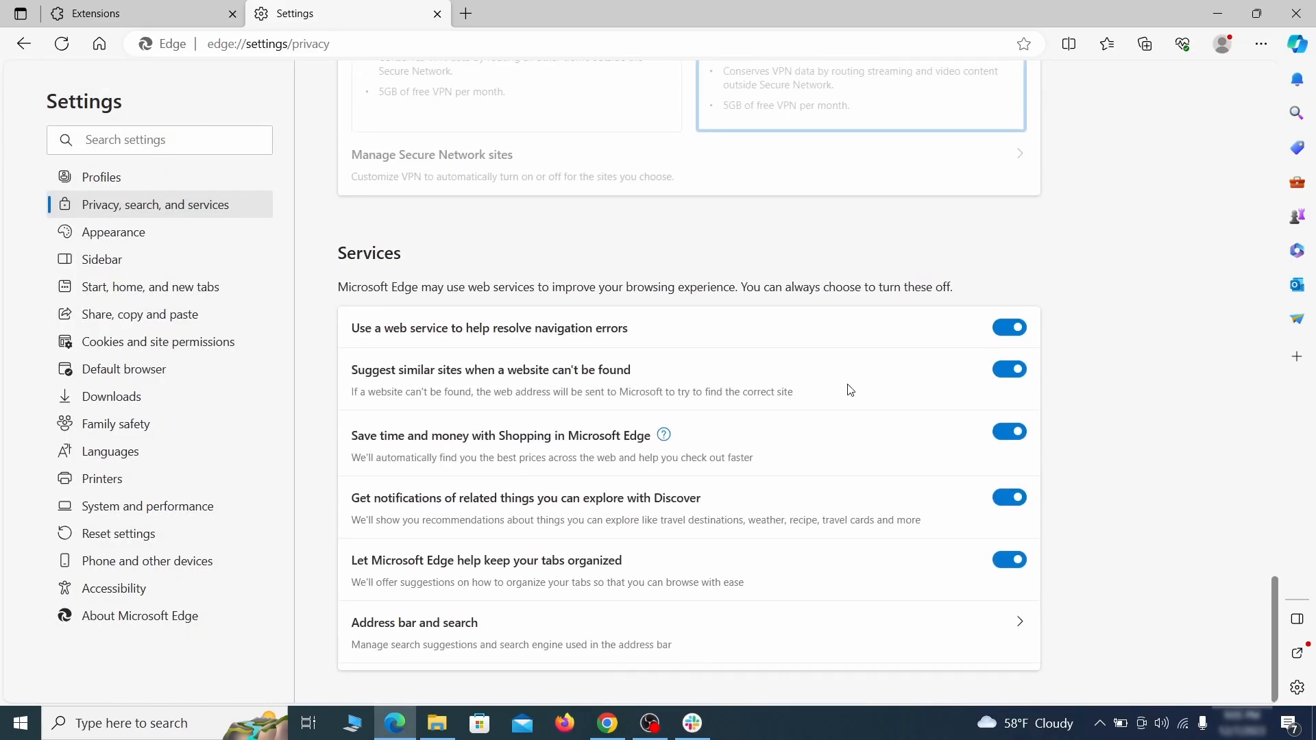
left_click(752, 646)
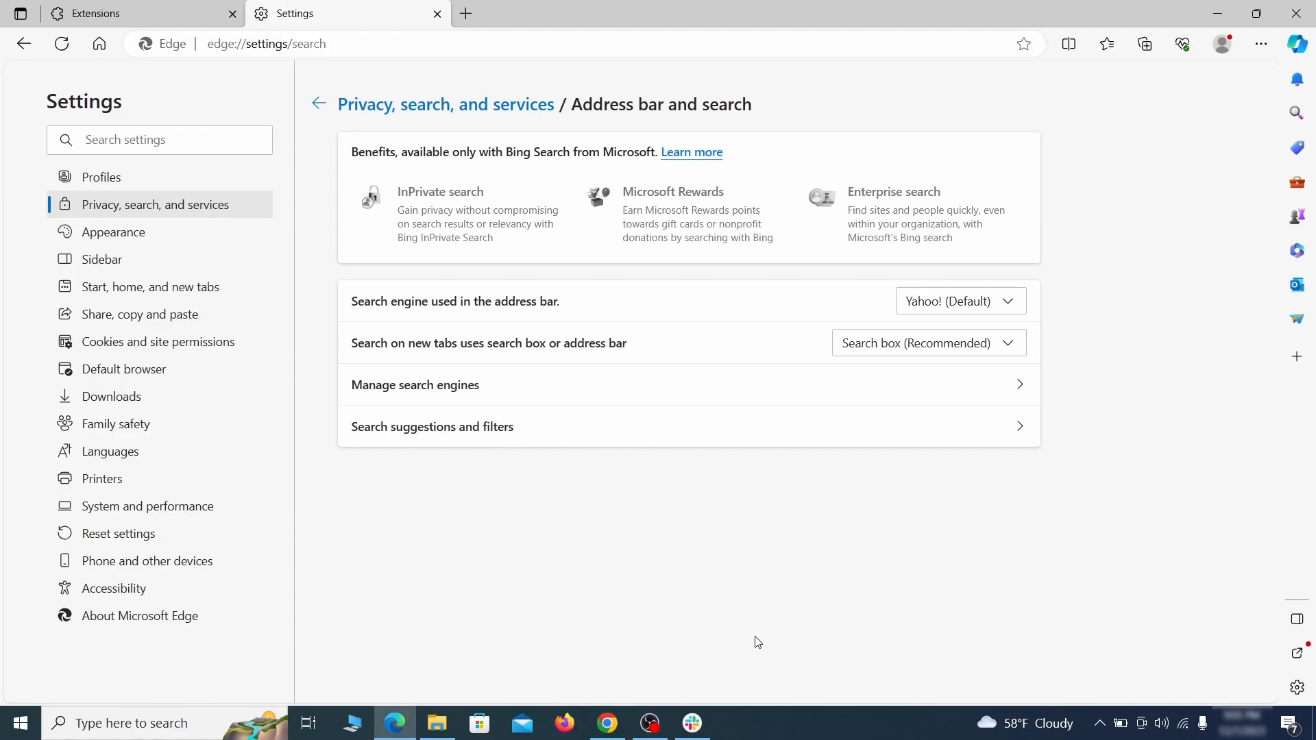
left_click(1014, 303)
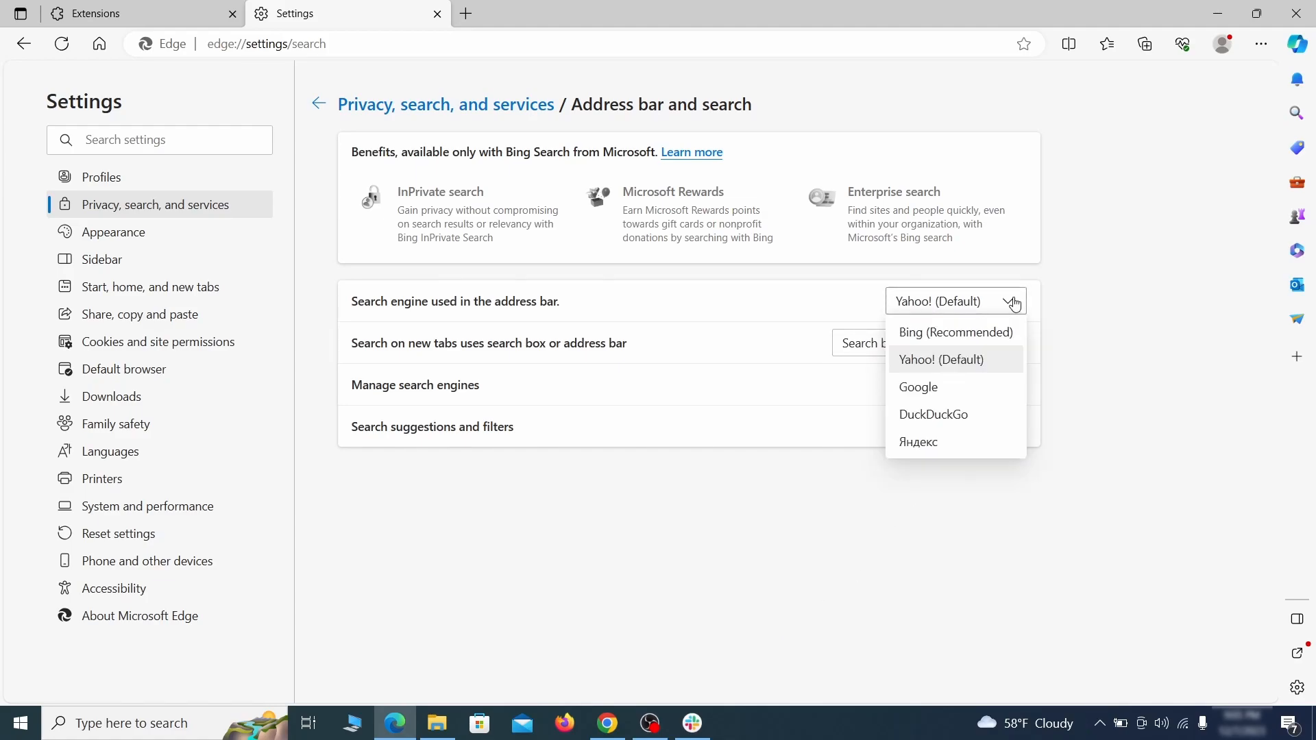
left_click(975, 385)
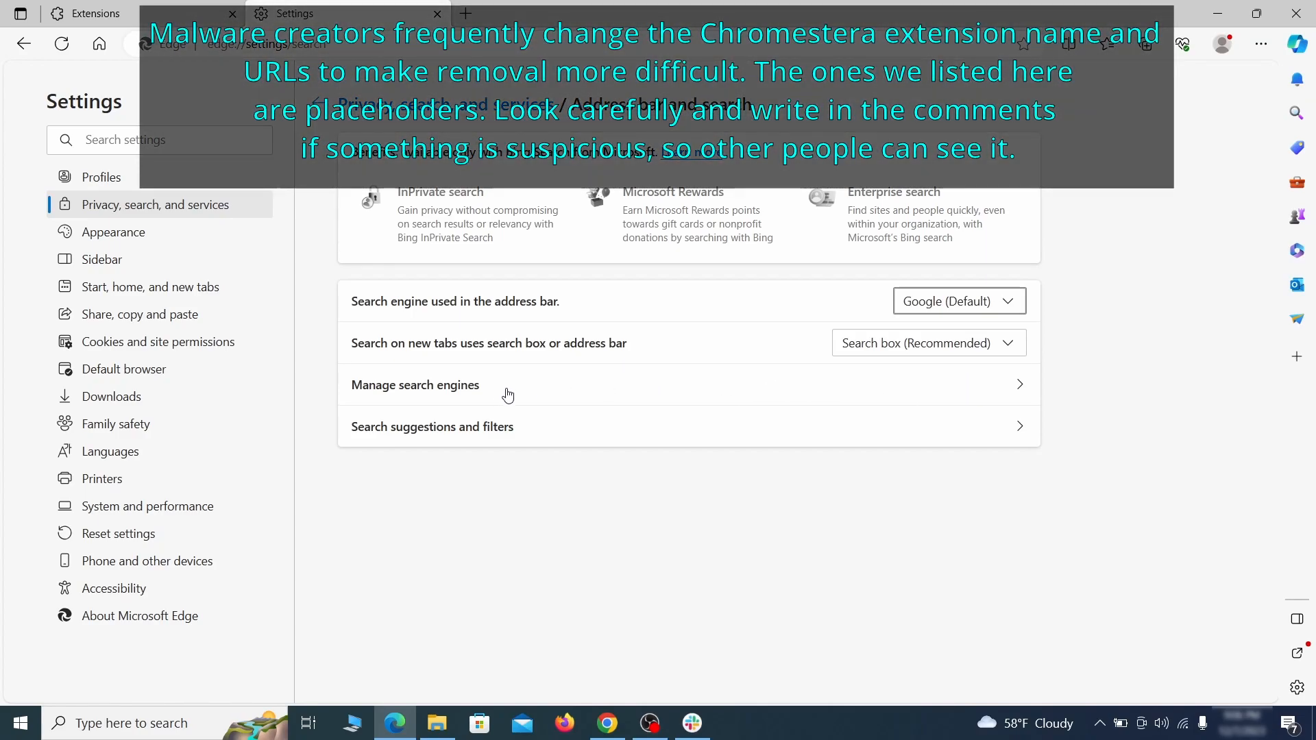
Step: Remove the ExampleRougeURL.com entry from Edge's list of managed search engines
left_click(508, 394)
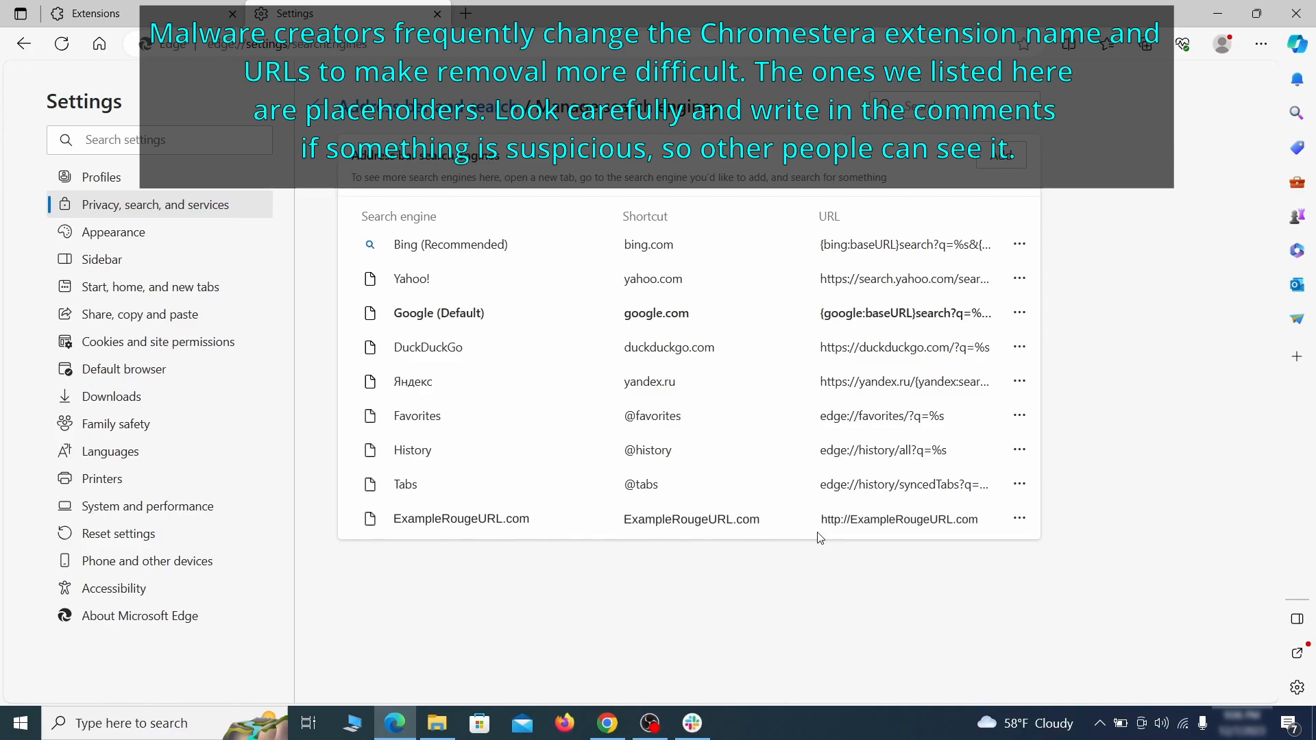
left_click(1021, 520)
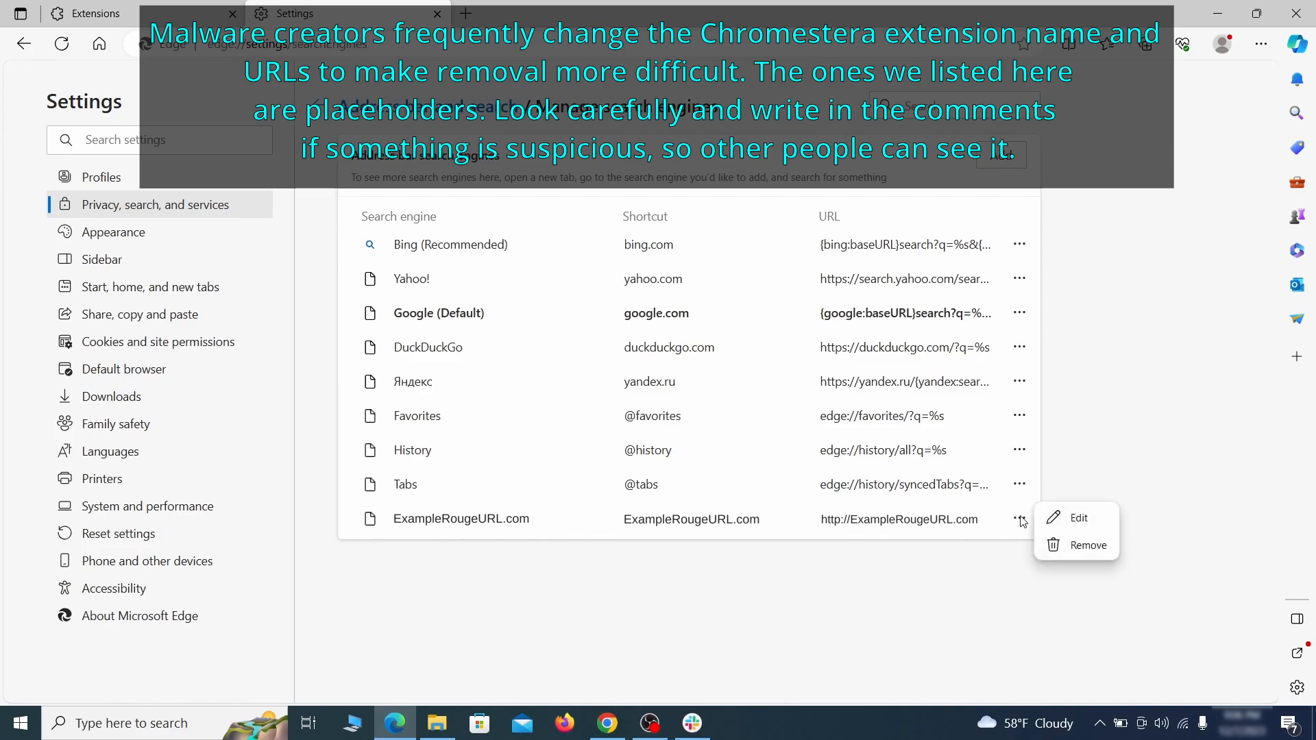
left_click(1089, 545)
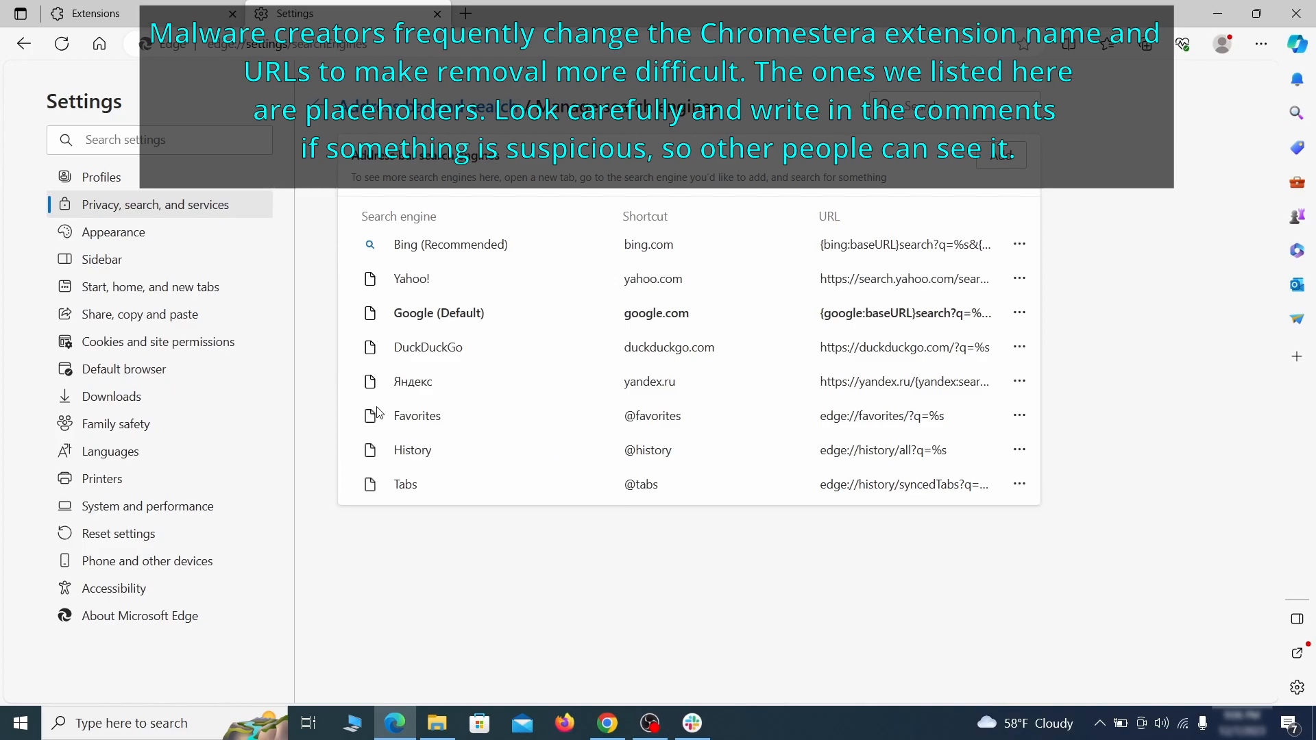
Step: Delete the ExampleRougeURL.com page from the list of pages Edge opens at startup
left_click(165, 288)
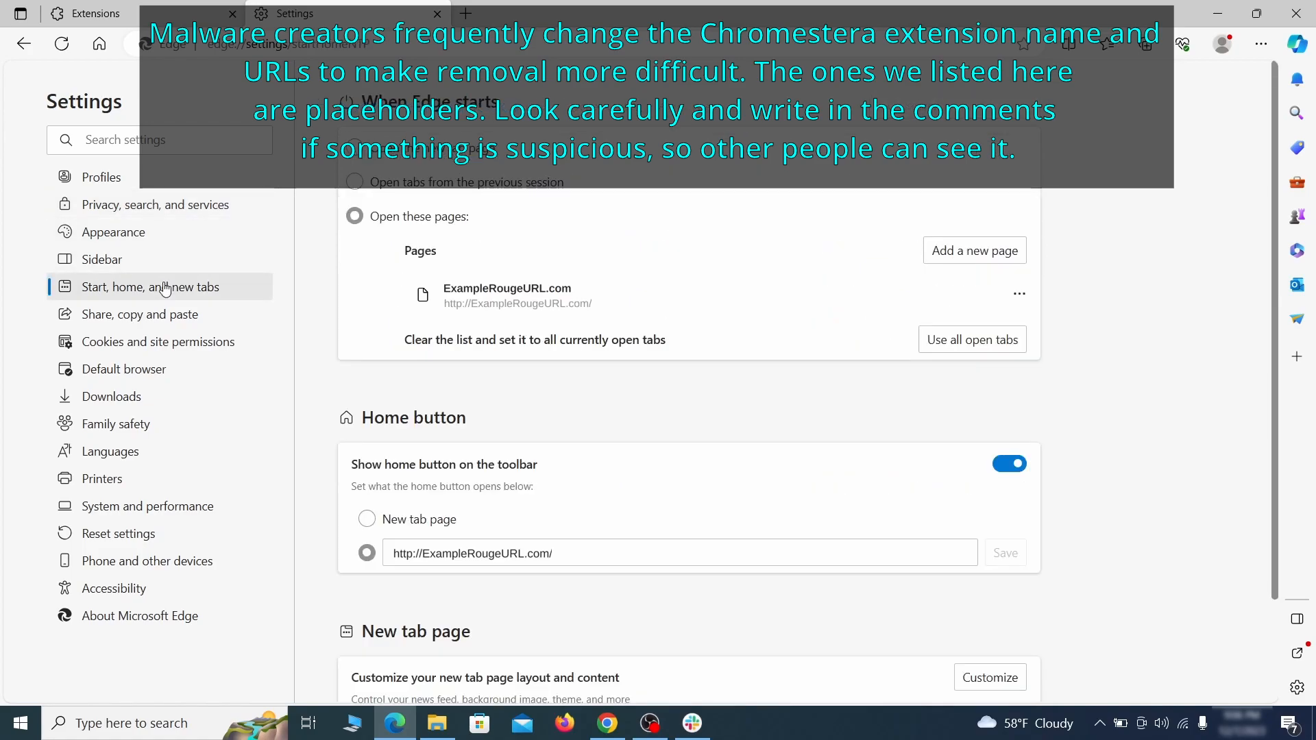
left_click(1019, 296)
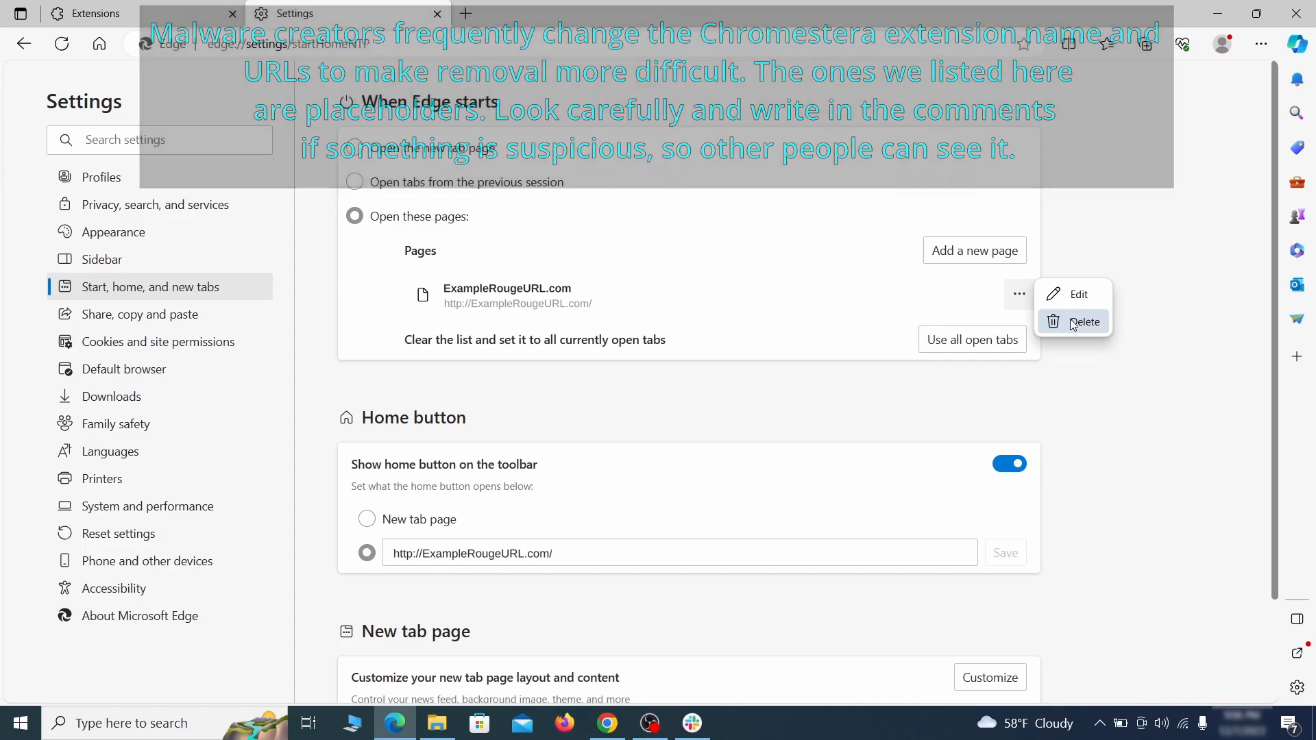
left_click(1076, 322)
Step: Clear the custom home button URL and use the new tab page instead, and set Edge to start with tabs from the previous session
left_click(573, 491)
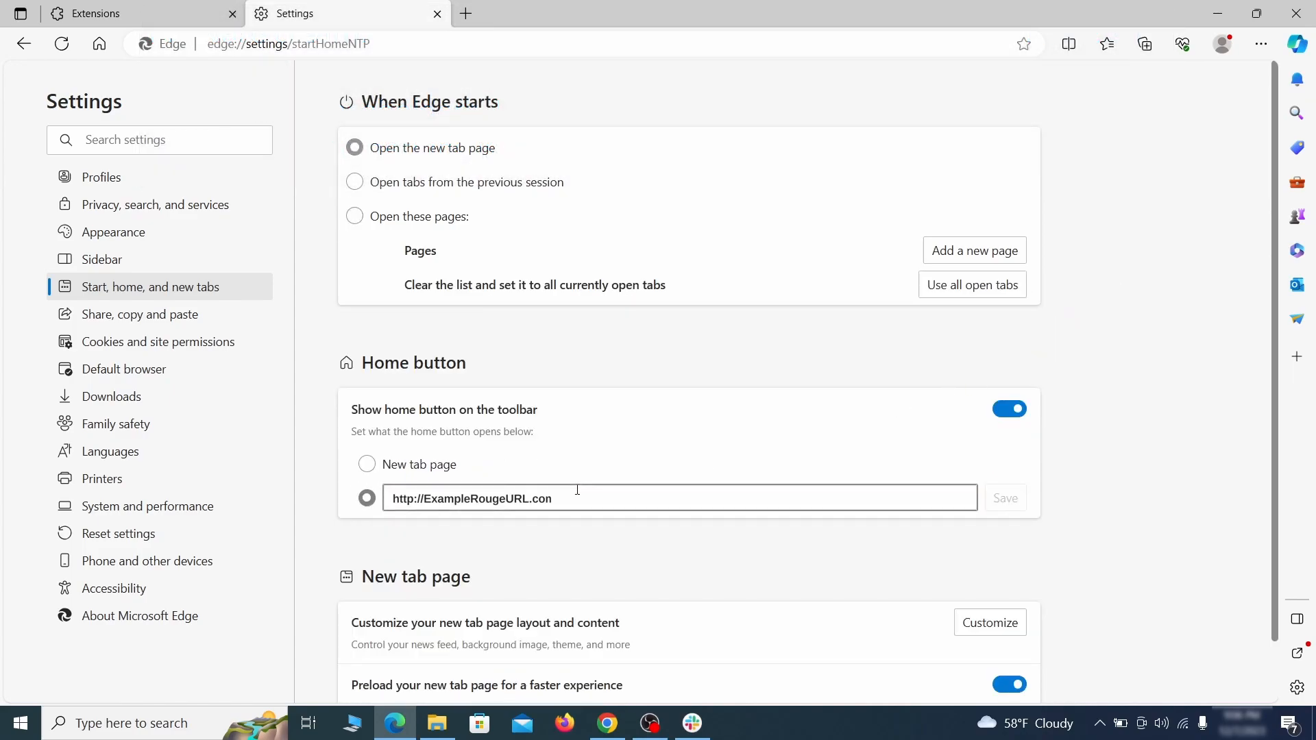
triple_click(572, 492)
key("BackSpace")
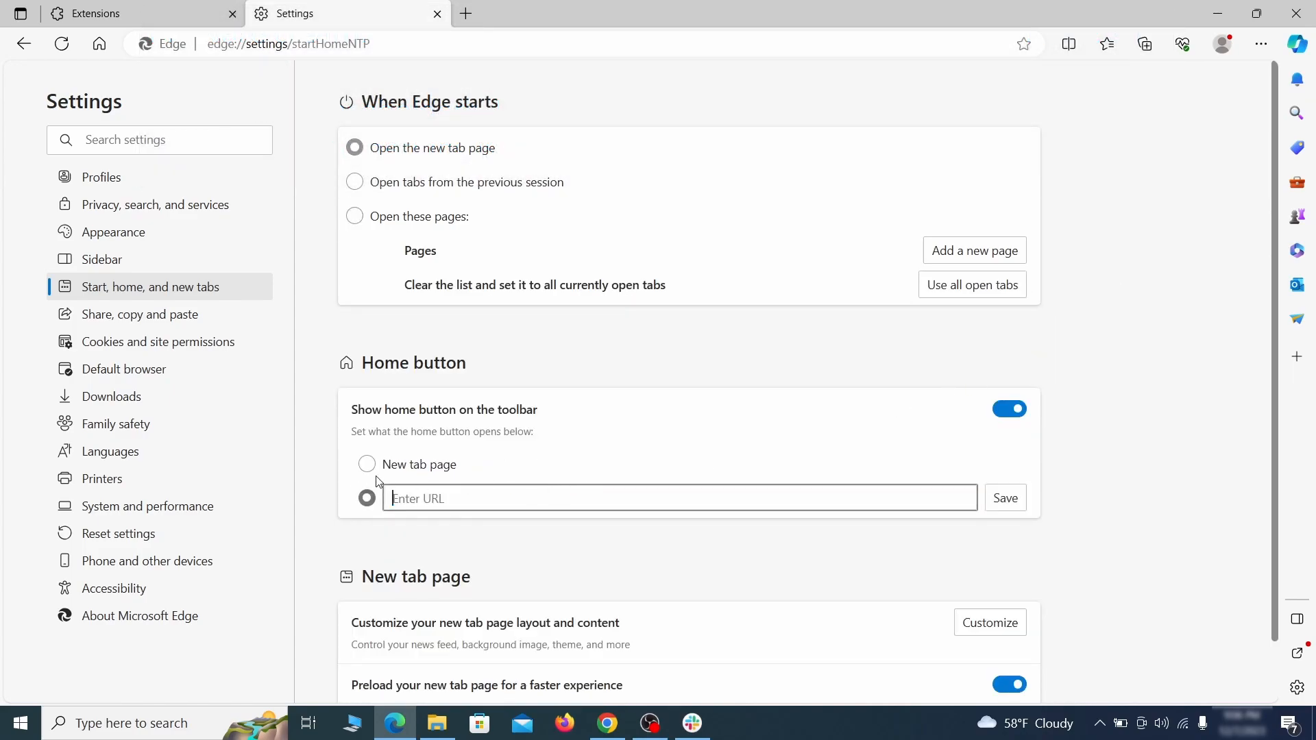
left_click(367, 465)
left_click(354, 184)
Step: Remove ExampleRougeURL.com from the sites allowed to send notifications in Edge's site permissions
left_click(239, 343)
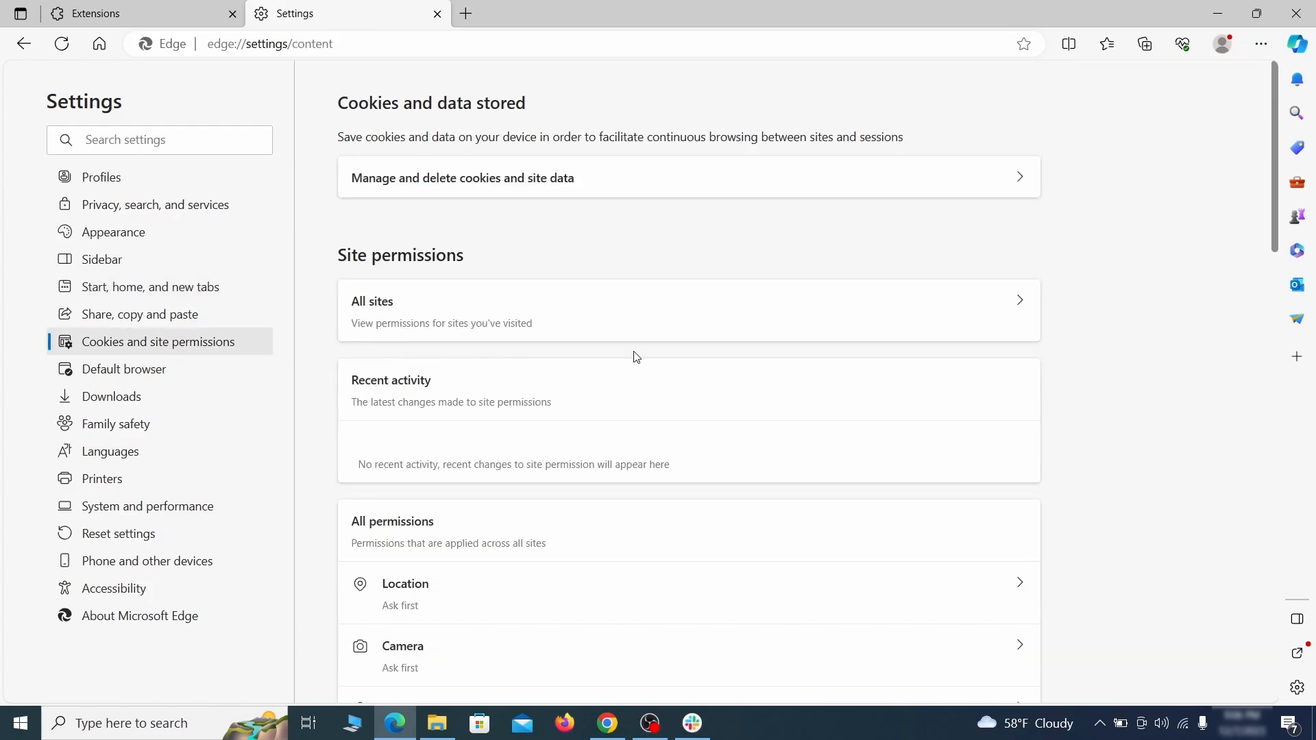
scroll(637, 356, "down", 5)
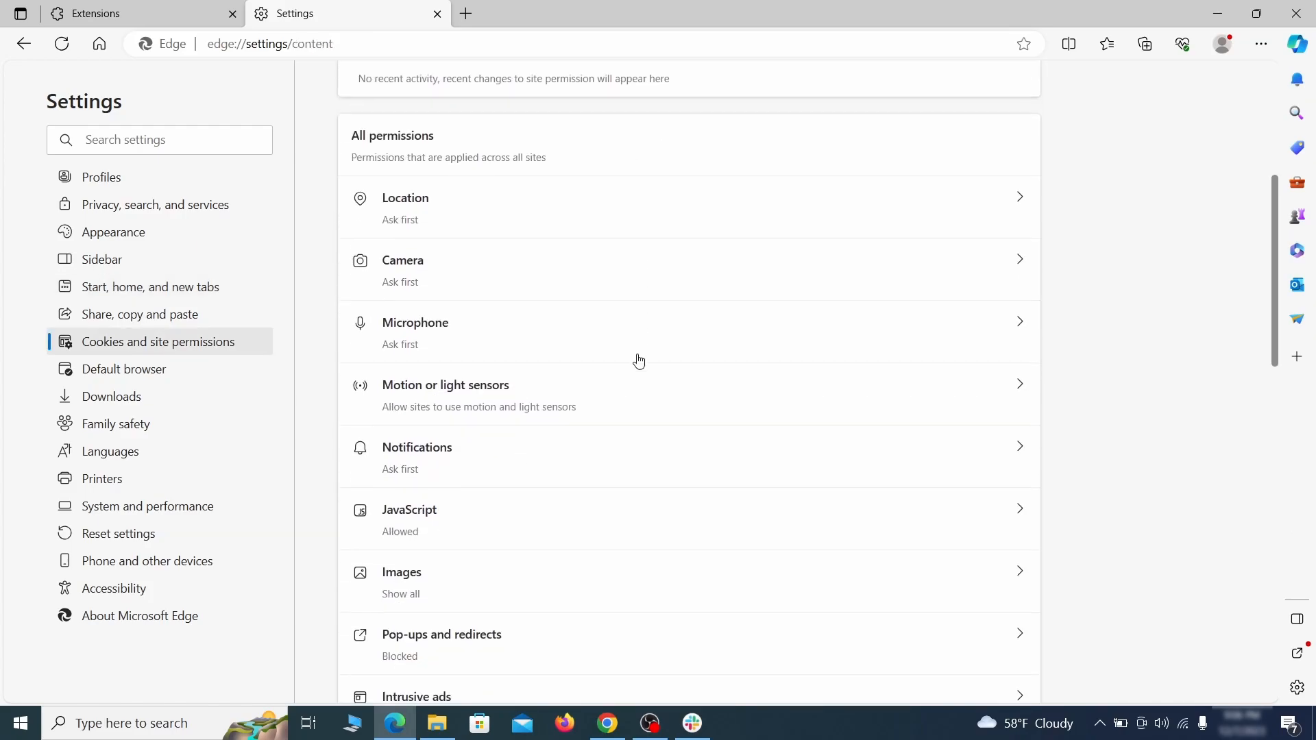
scroll(631, 360, "down", 1)
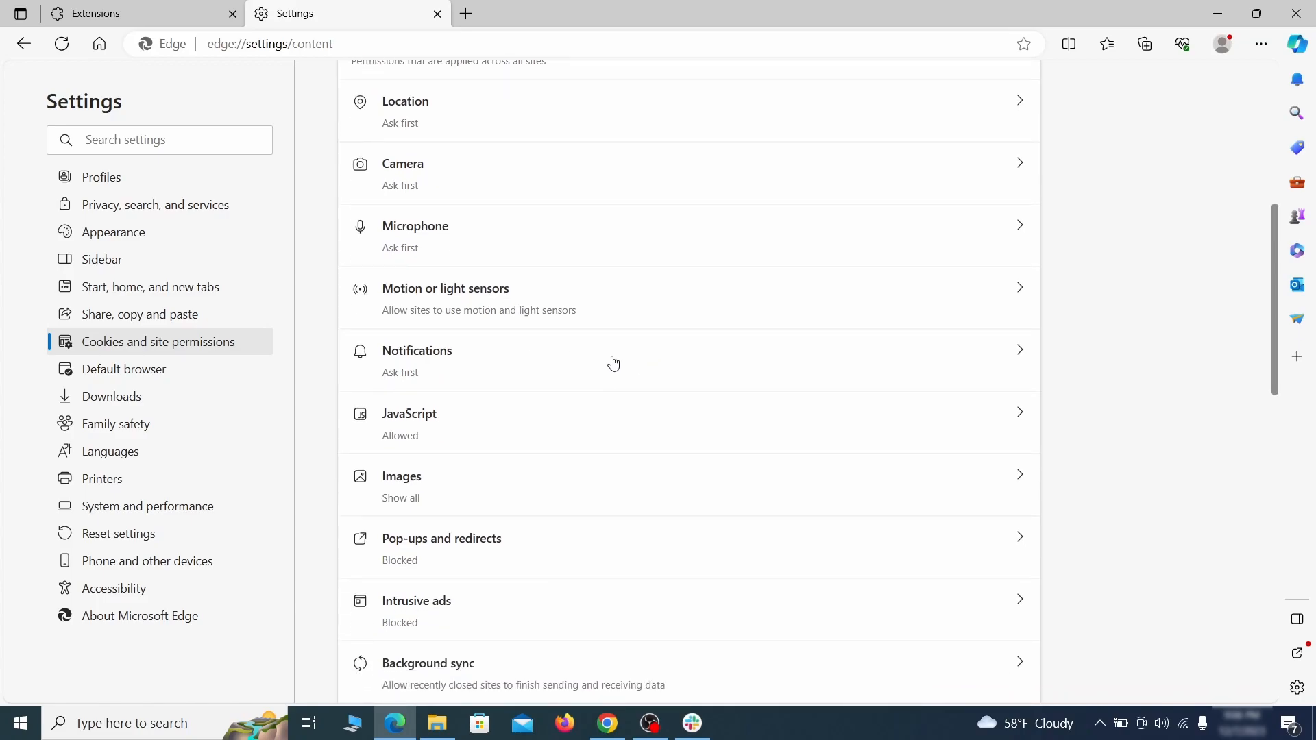
left_click(613, 363)
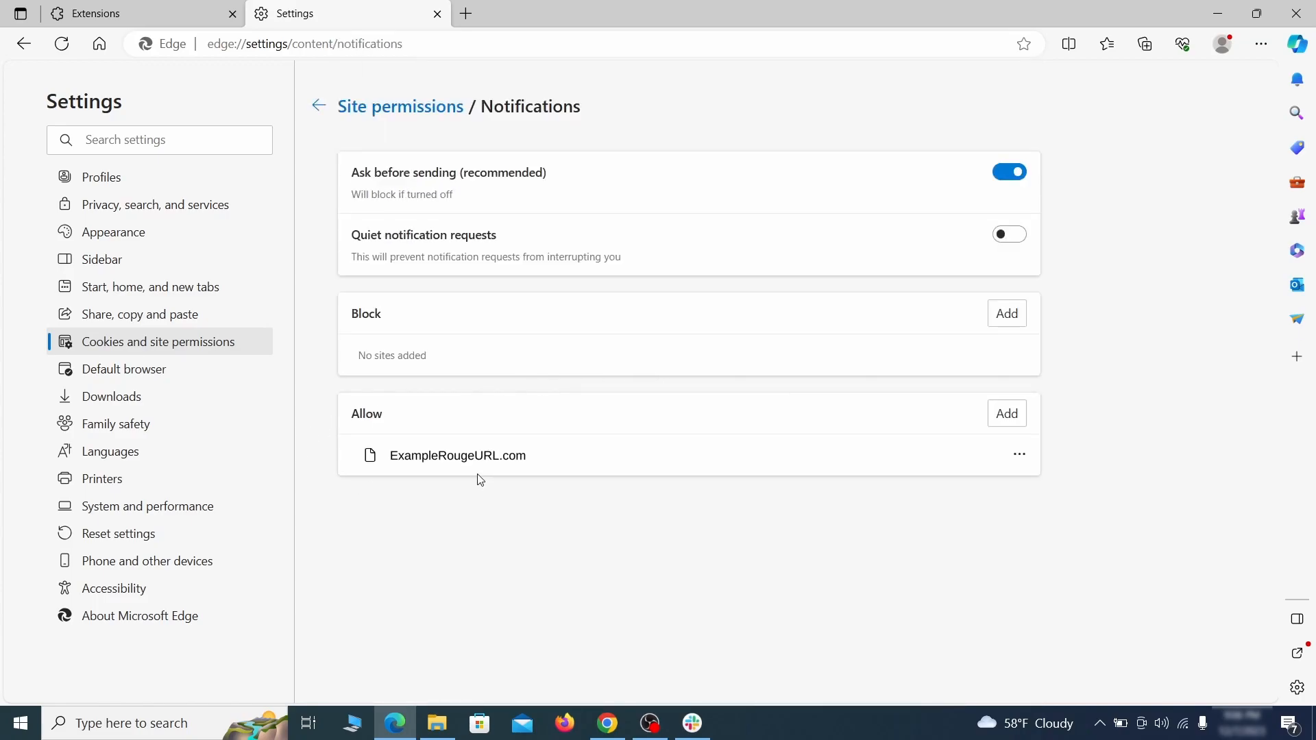
left_click(1020, 454)
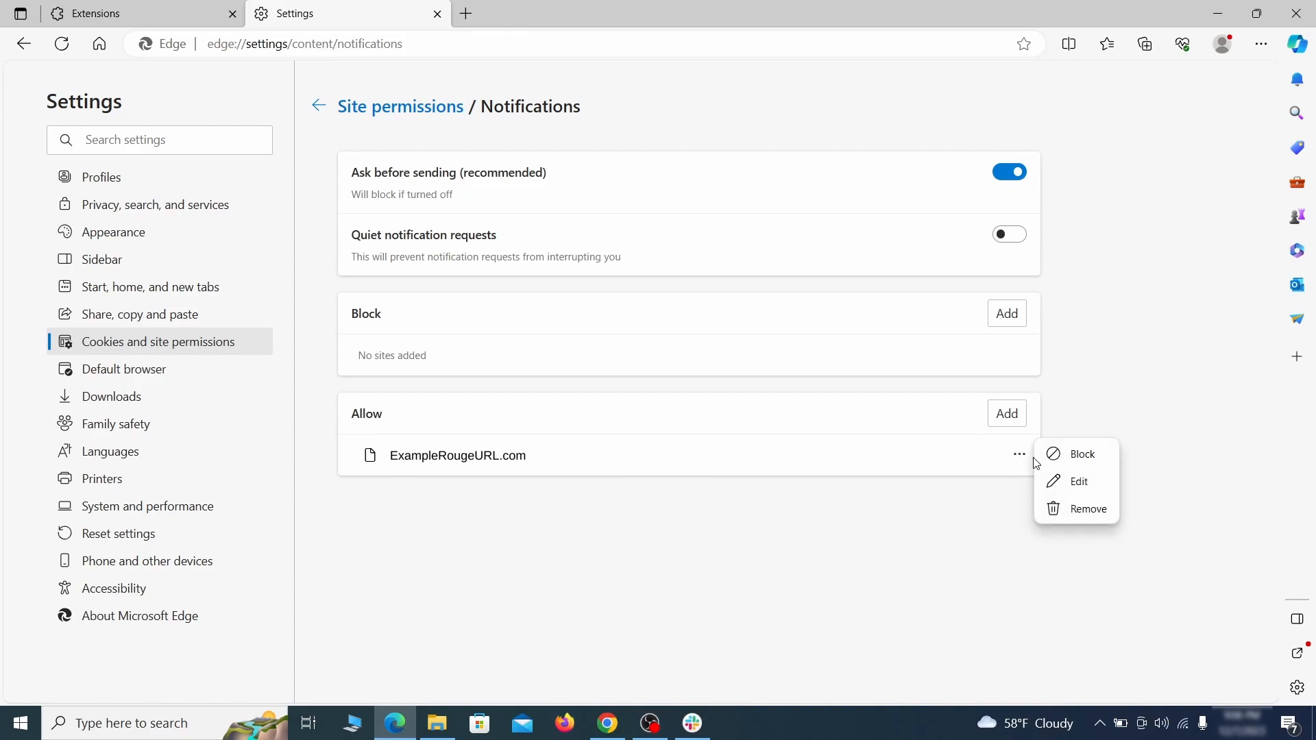
left_click(1080, 512)
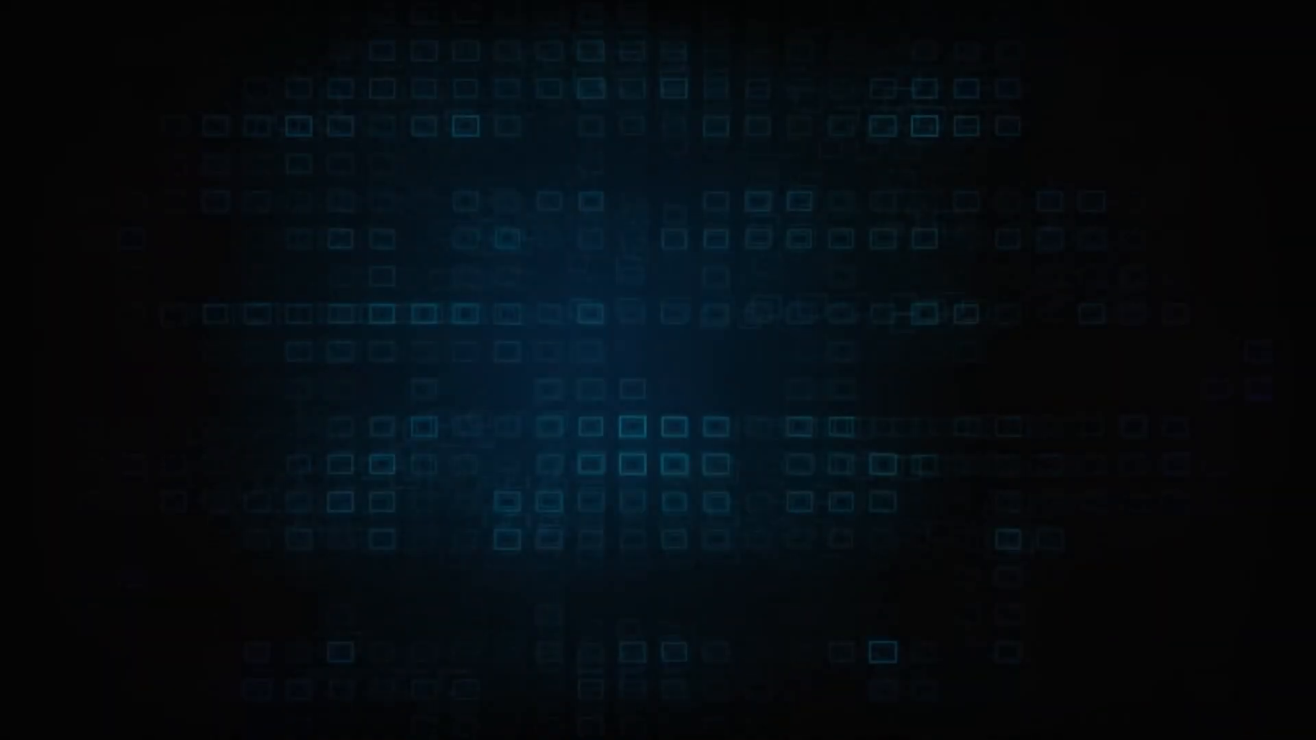